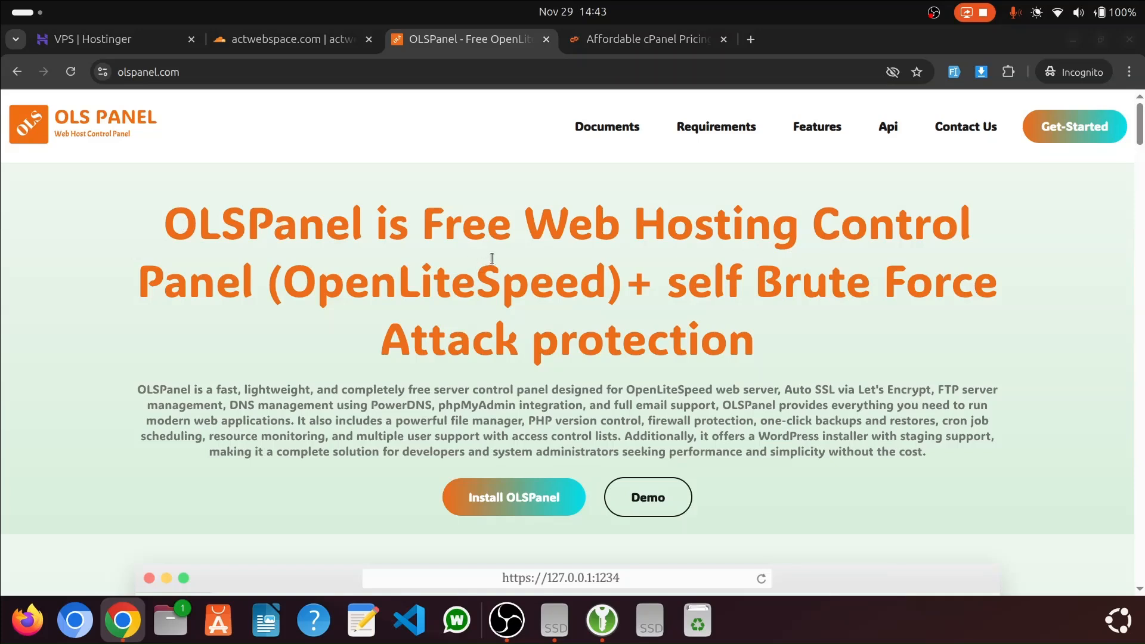
Review the cPanel pricing plans, highlighting the Solo plan's monthly price
left_click(638, 39)
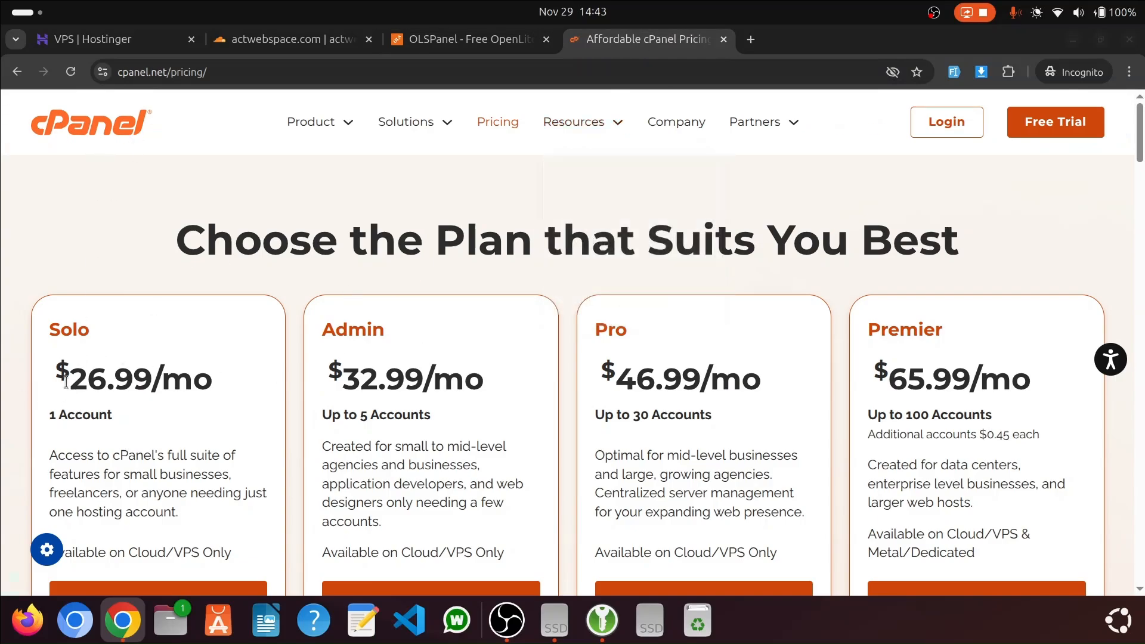
left_click_drag(70, 376, 219, 385)
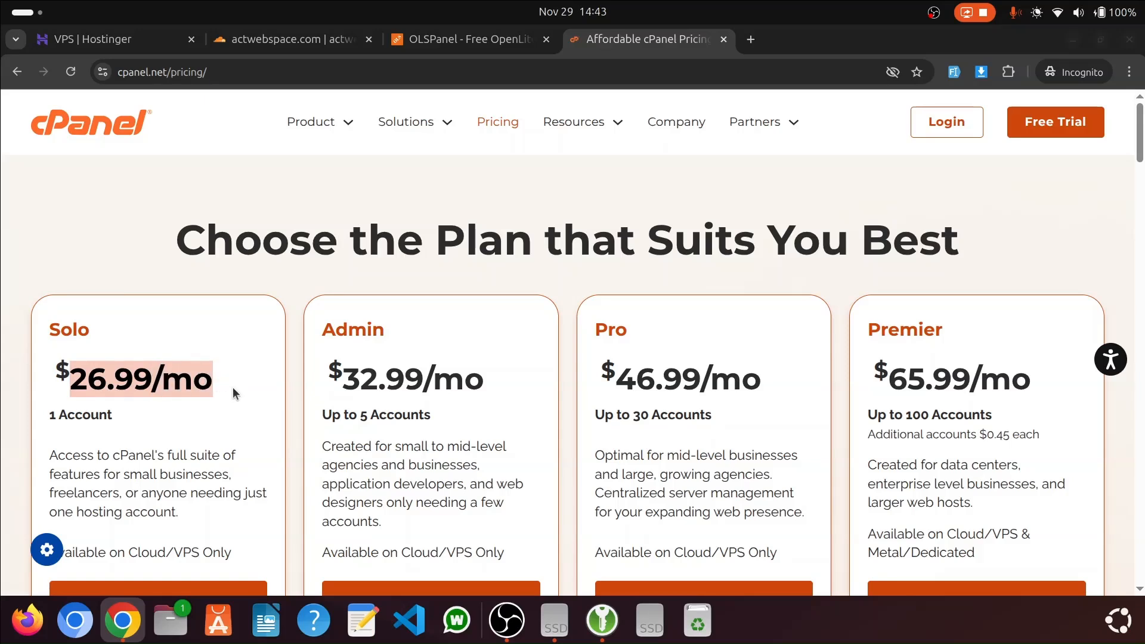
left_click(232, 386)
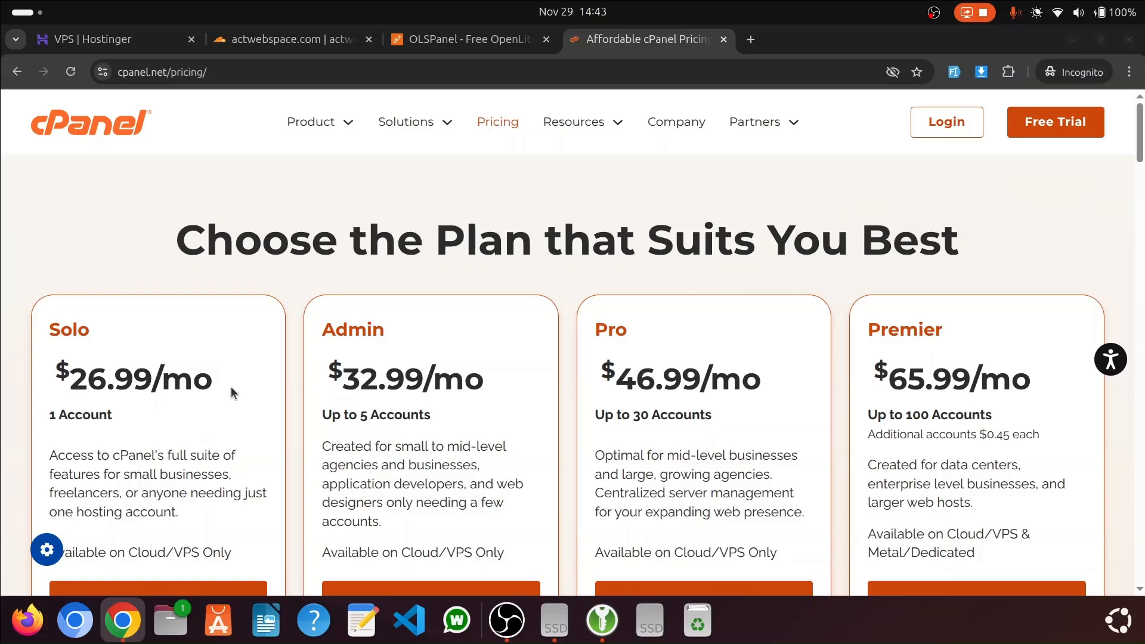
scroll(231, 387, "down", 3)
left_click_drag(220, 297, 72, 283)
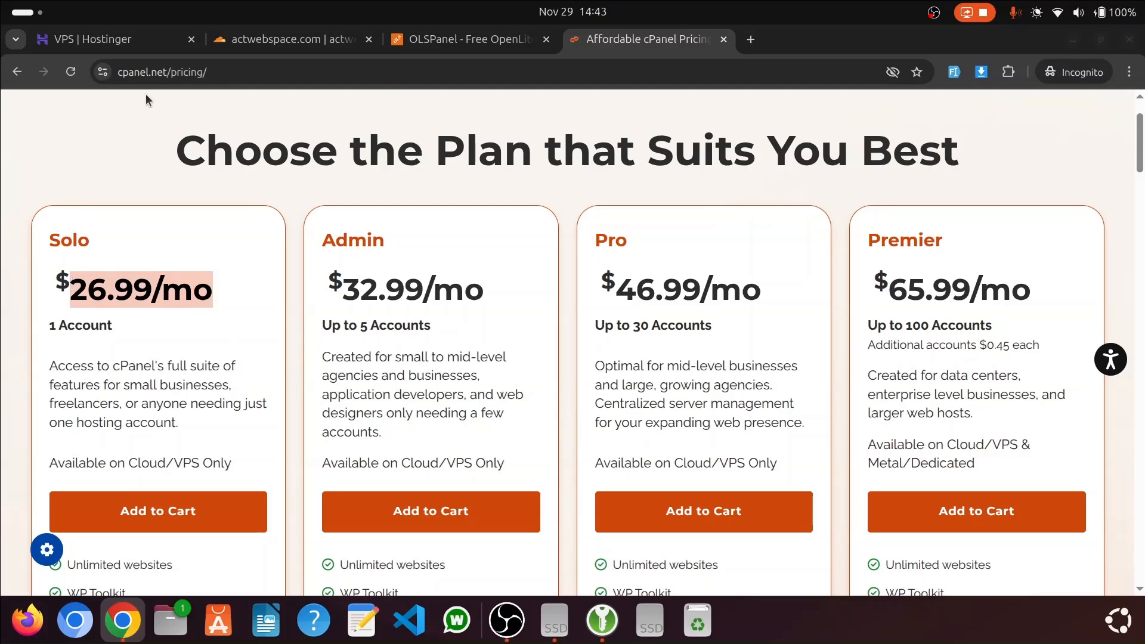
Highlight the headline on the OLSPanel homepage and return to the Hostinger VPS list
left_click(465, 39)
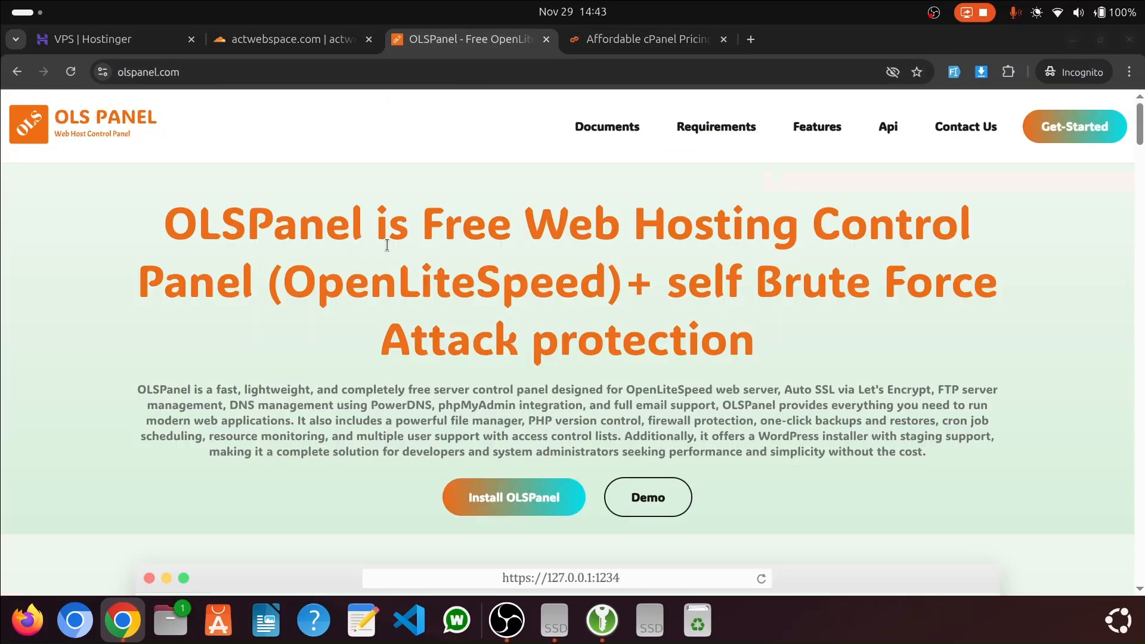
left_click_drag(152, 222, 779, 298)
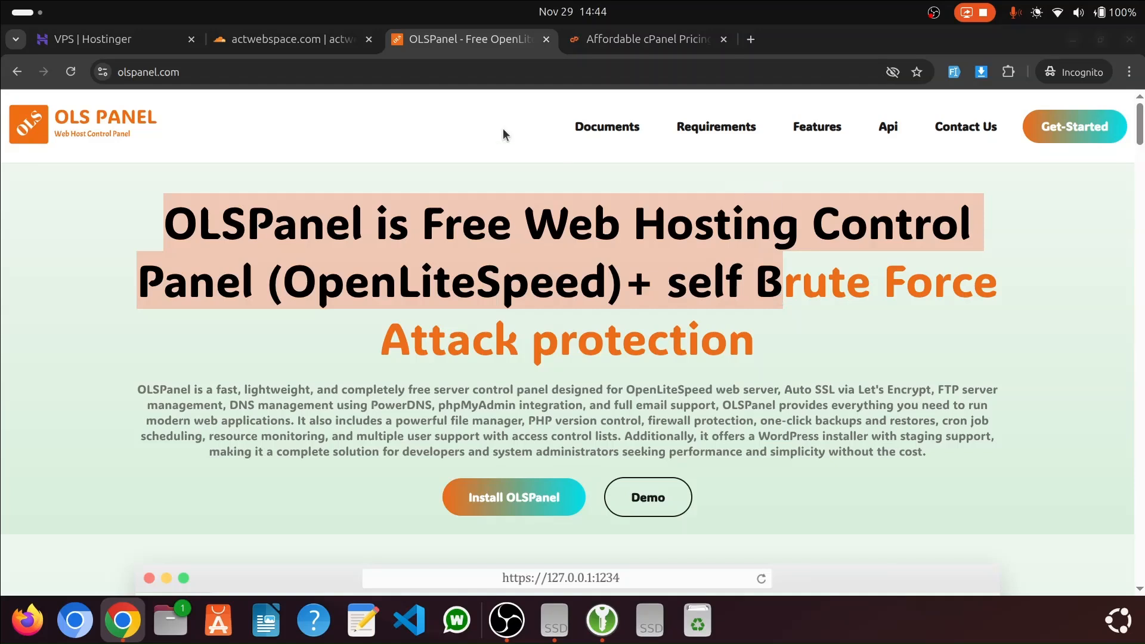
left_click(73, 39)
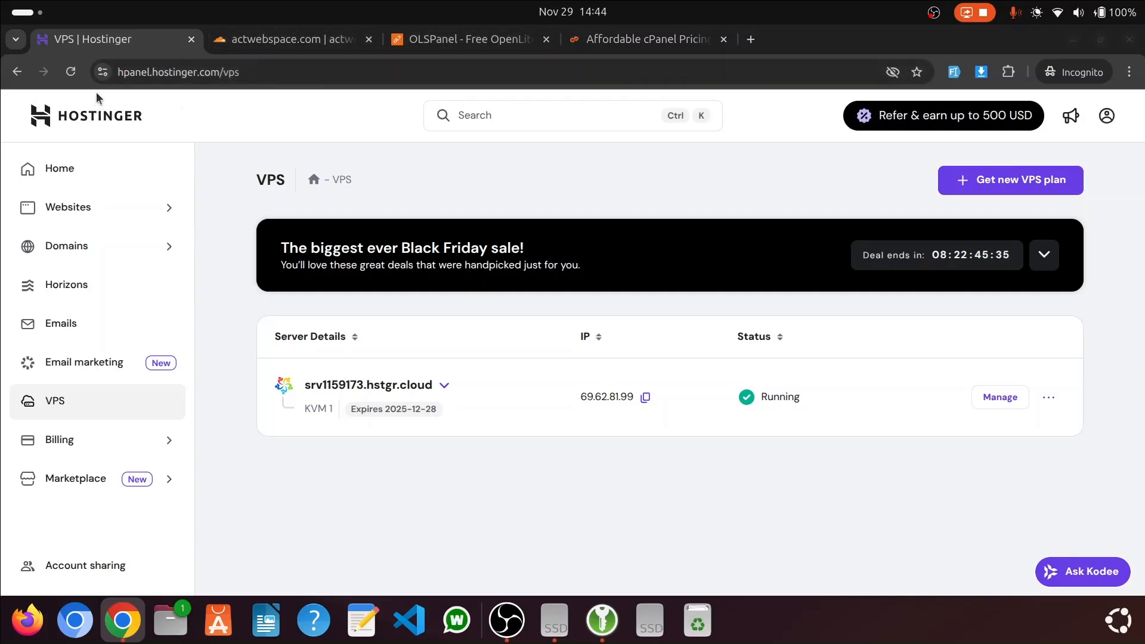
Open hostinger.com/in in a new browser tab and reject the optional cookies
left_click(752, 46)
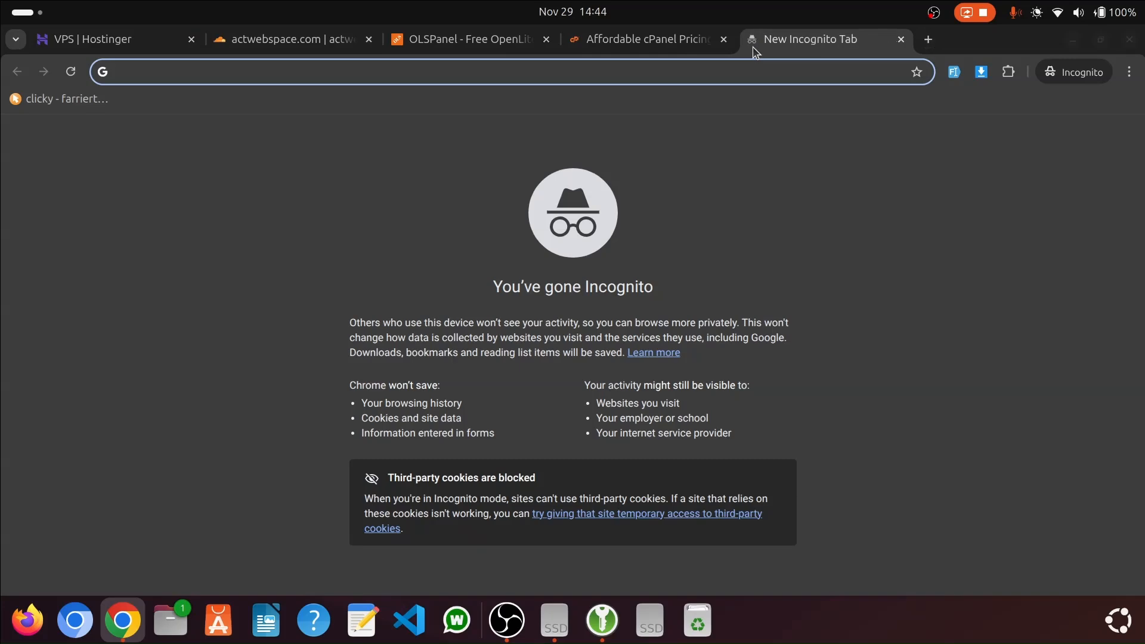
type("hostin")
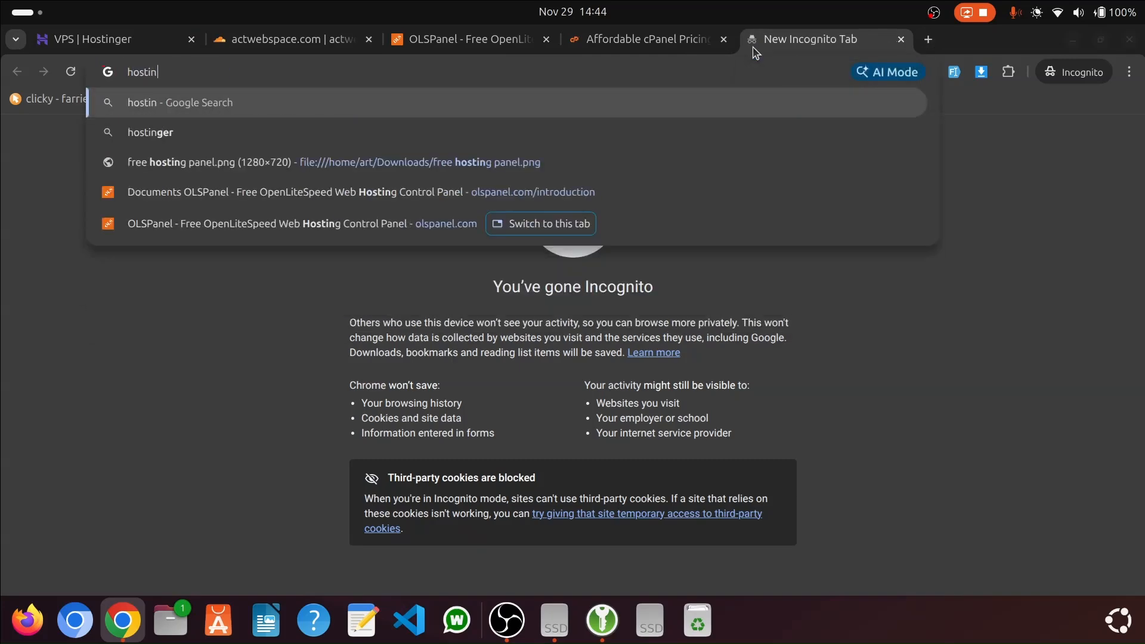
type("ger.com/in")
key("Return")
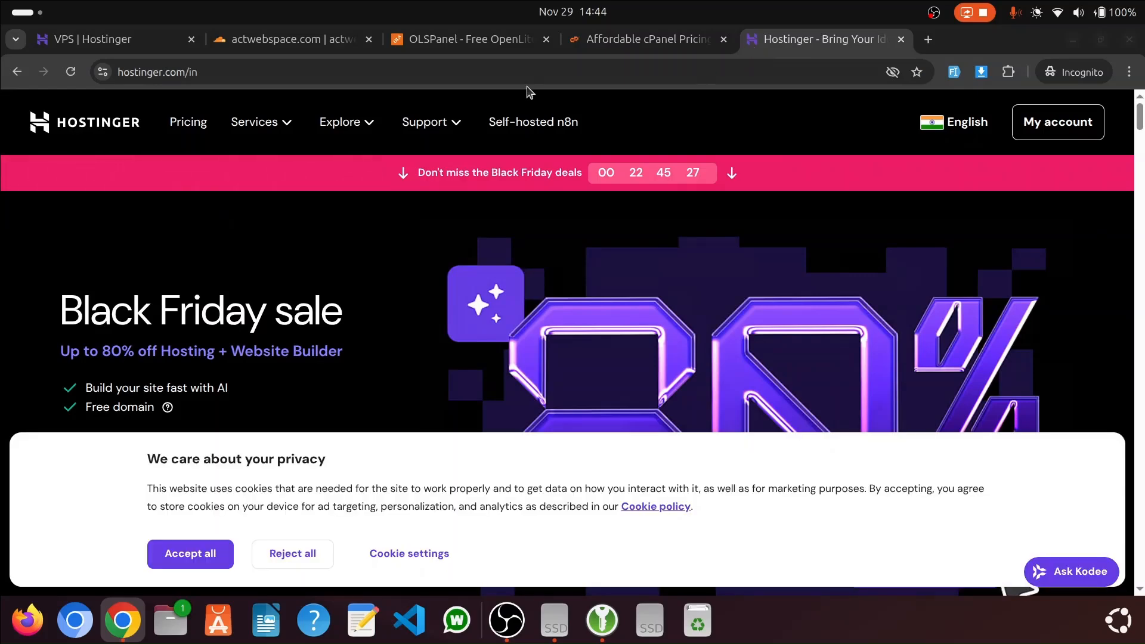
left_click(286, 553)
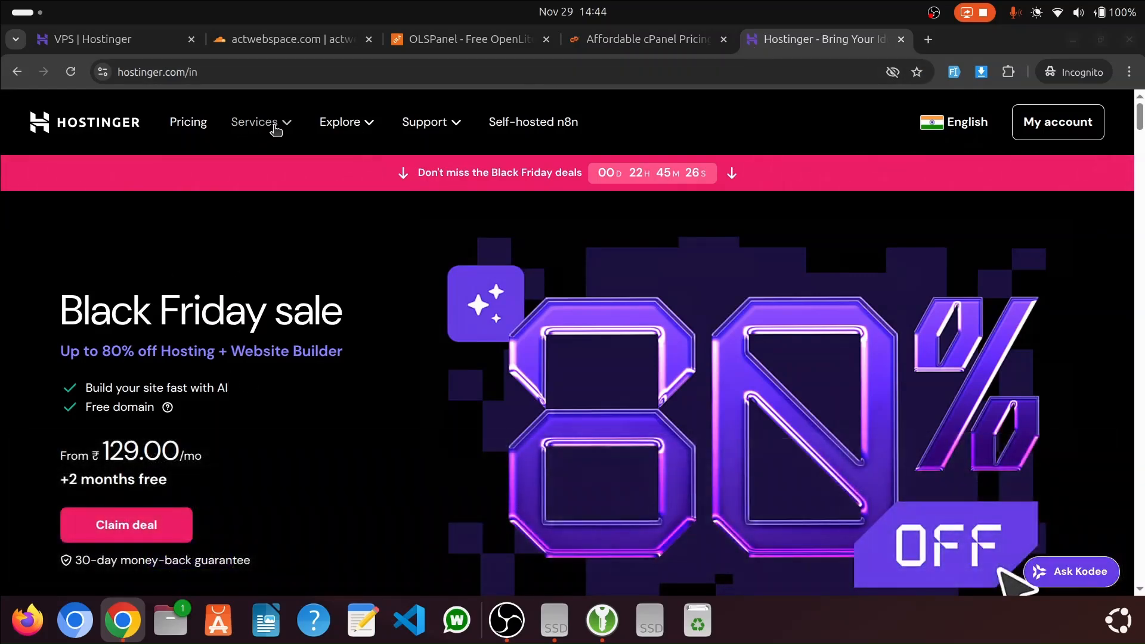
Open Hostinger's VPS hosting page and examine the KVM plans, highlighting the KVM 1 price
left_click(274, 127)
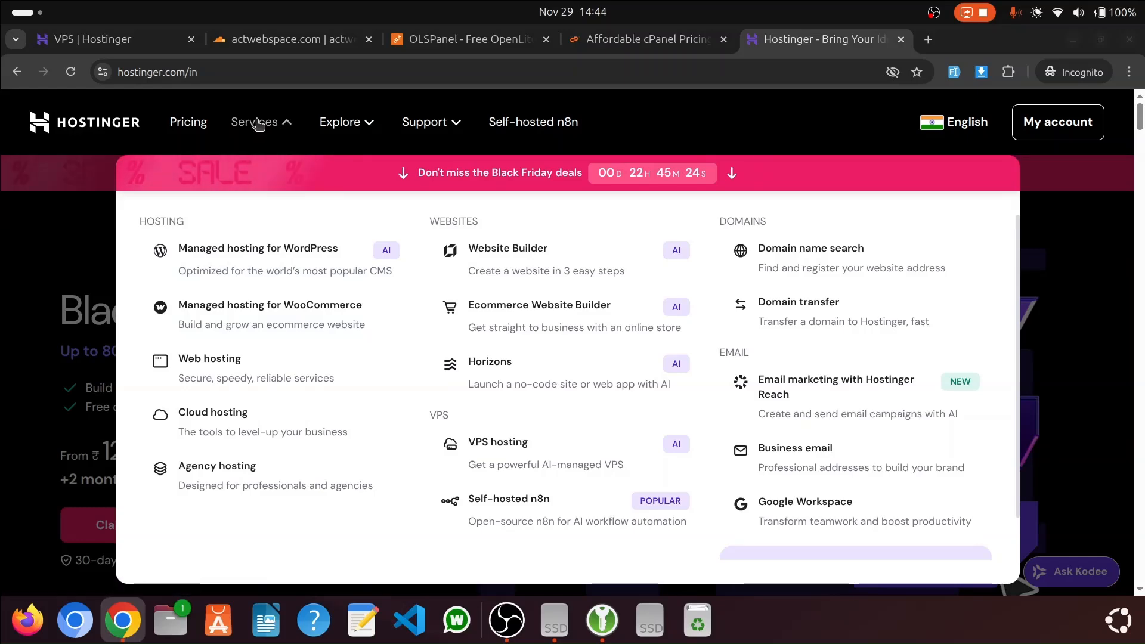
left_click(524, 460)
scroll(529, 335, "down", 6)
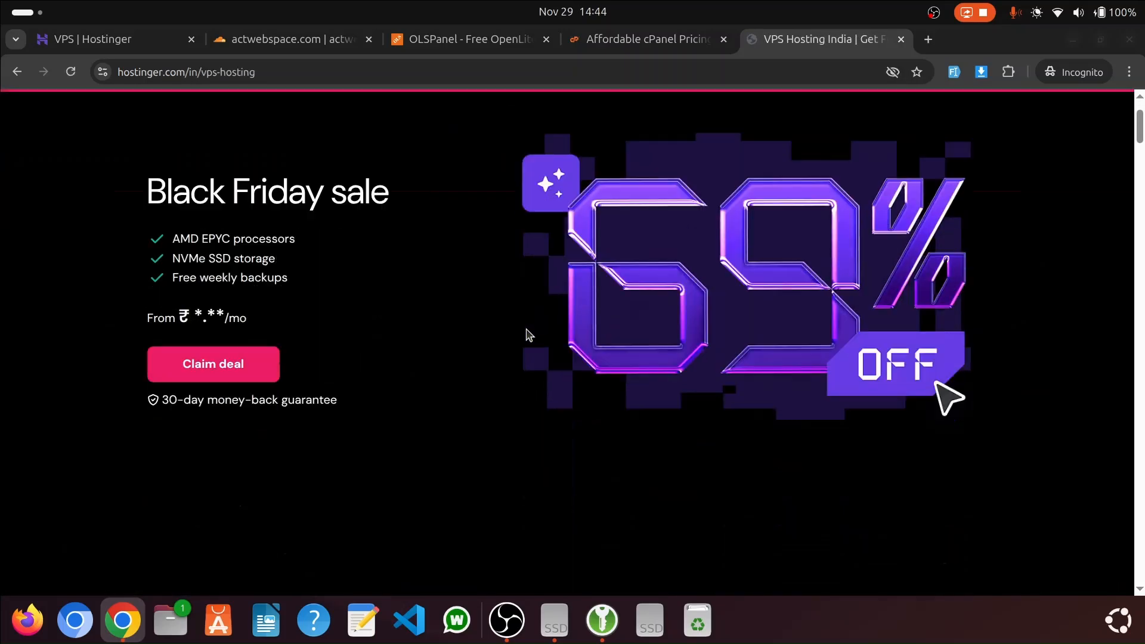
scroll(597, 310, "down", 3)
scroll(245, 217, "down", 5)
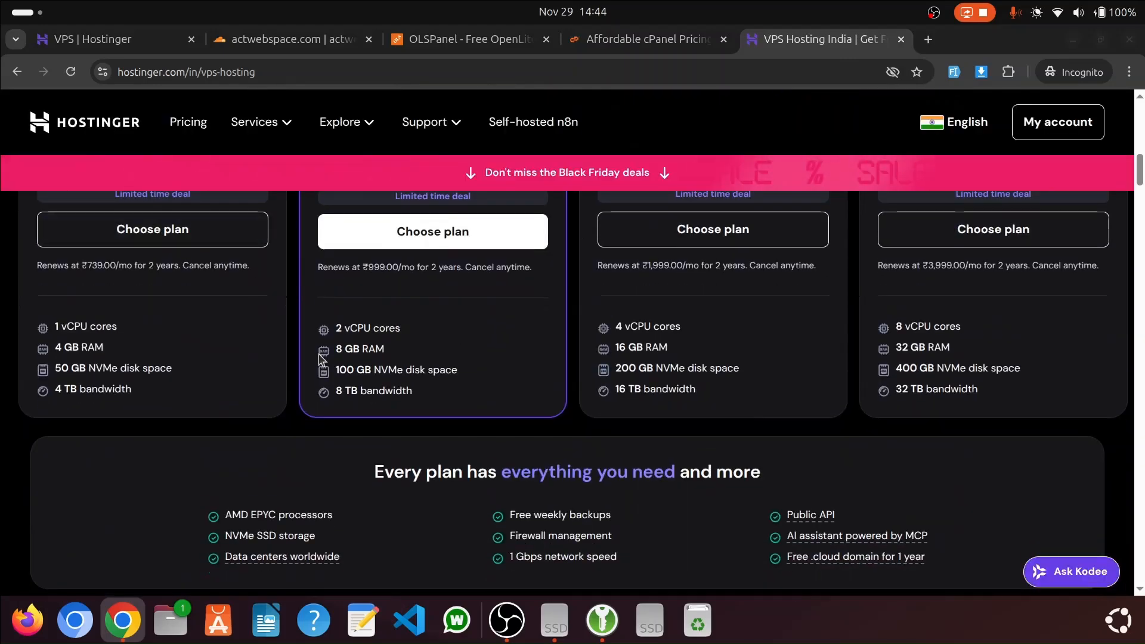
scroll(555, 332, "up", 3)
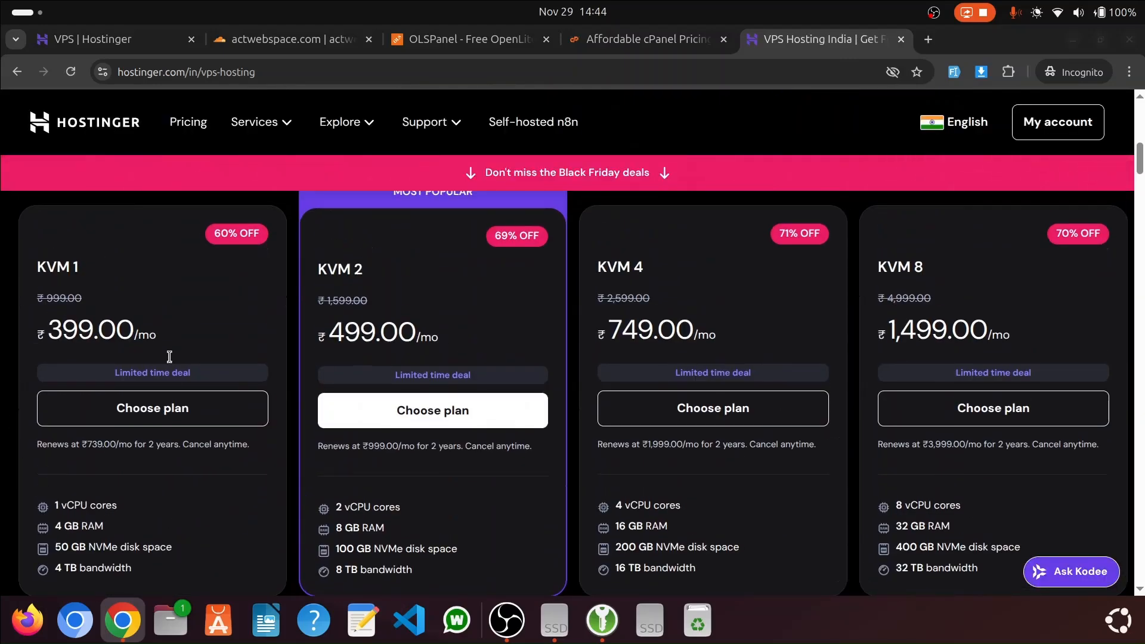
left_click_drag(50, 332, 156, 331)
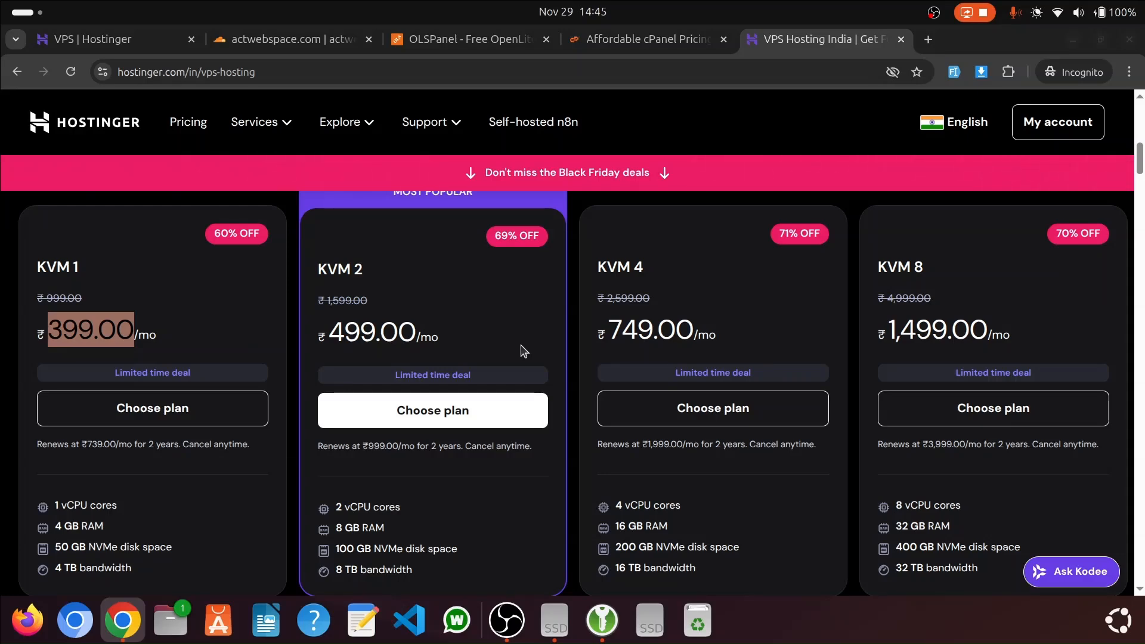
Check the existing server in the VPS list, return to the KVM plans and close the Kodee chat
left_click(121, 39)
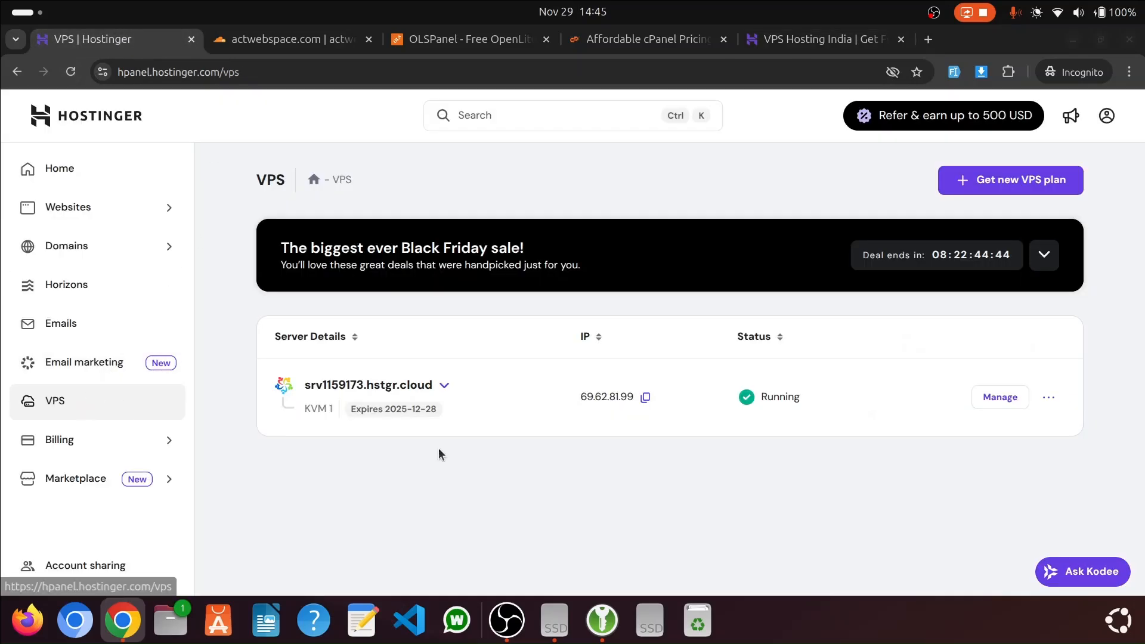
left_click(799, 39)
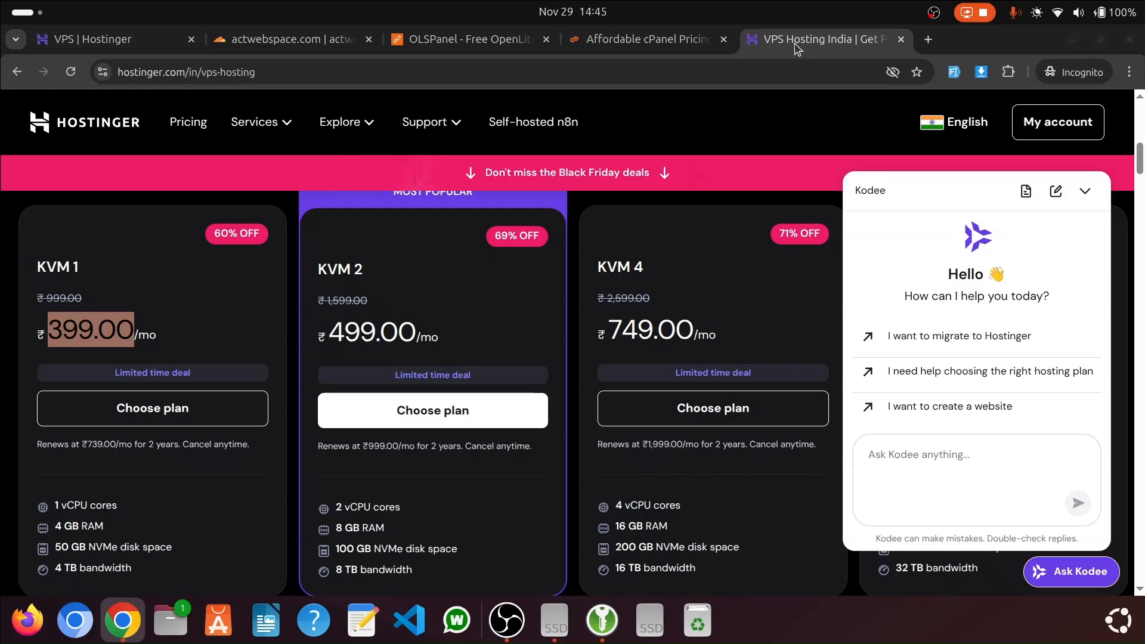
left_click(1085, 191)
Open the management overview of the VPS srv1159173.hstgr.cloud and copy its root SSH command
left_click(84, 40)
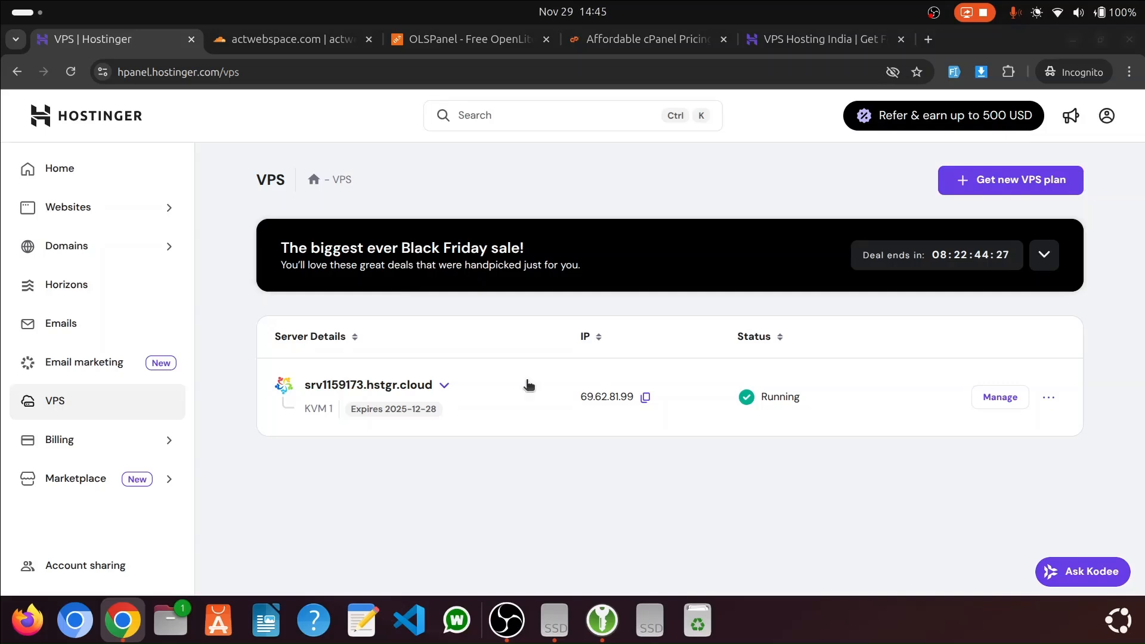
left_click(646, 397)
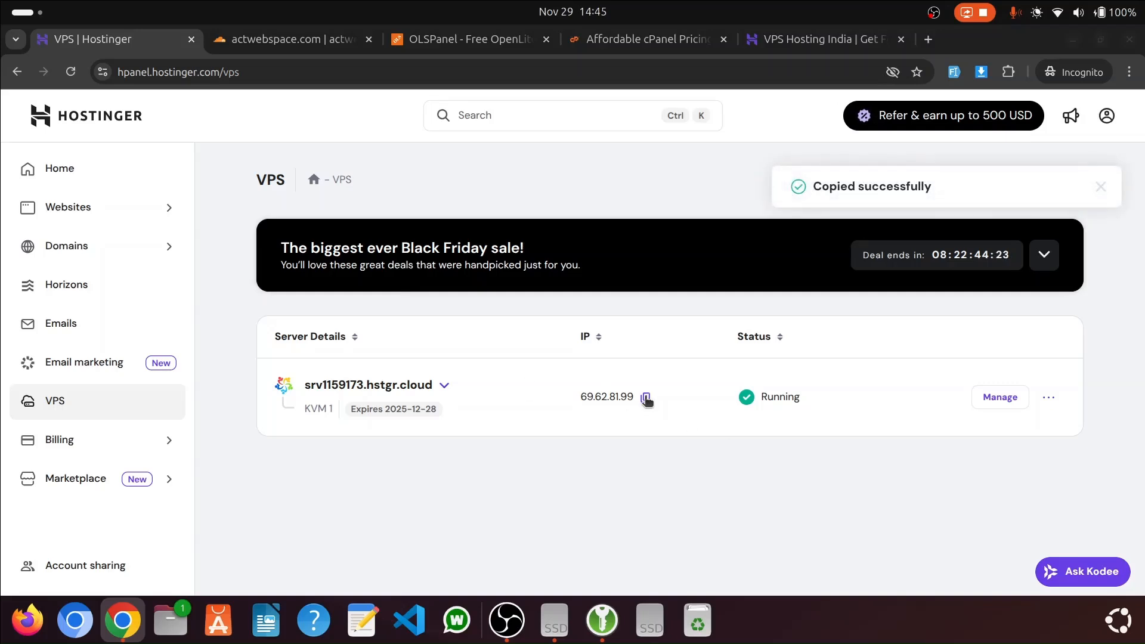
left_click(1000, 397)
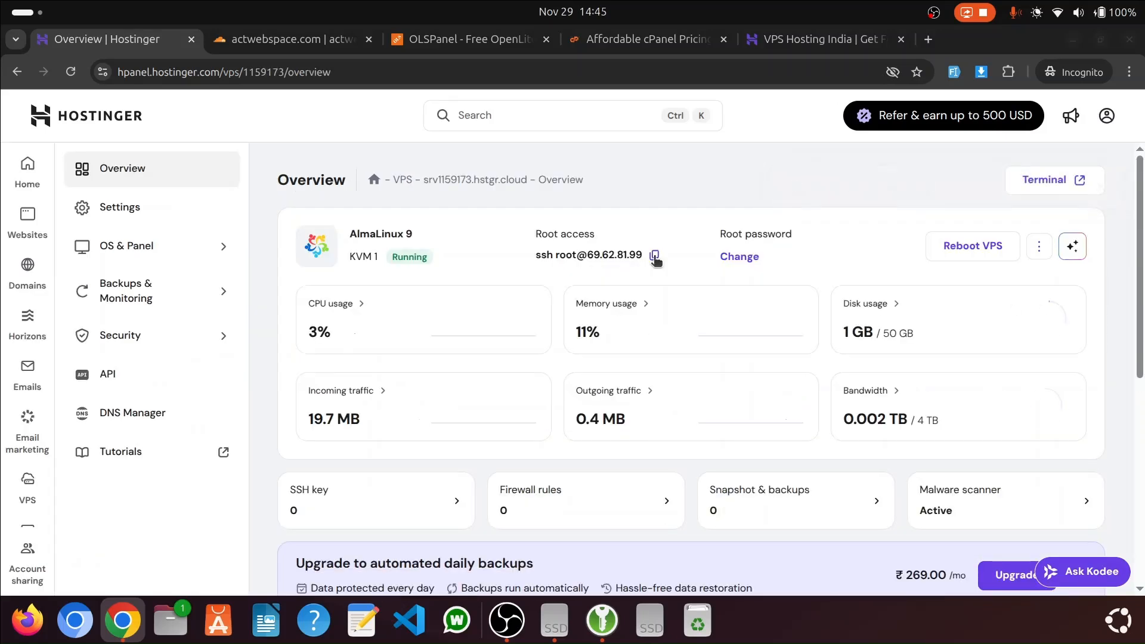
left_click(654, 257)
key("ctrl+alt+t")
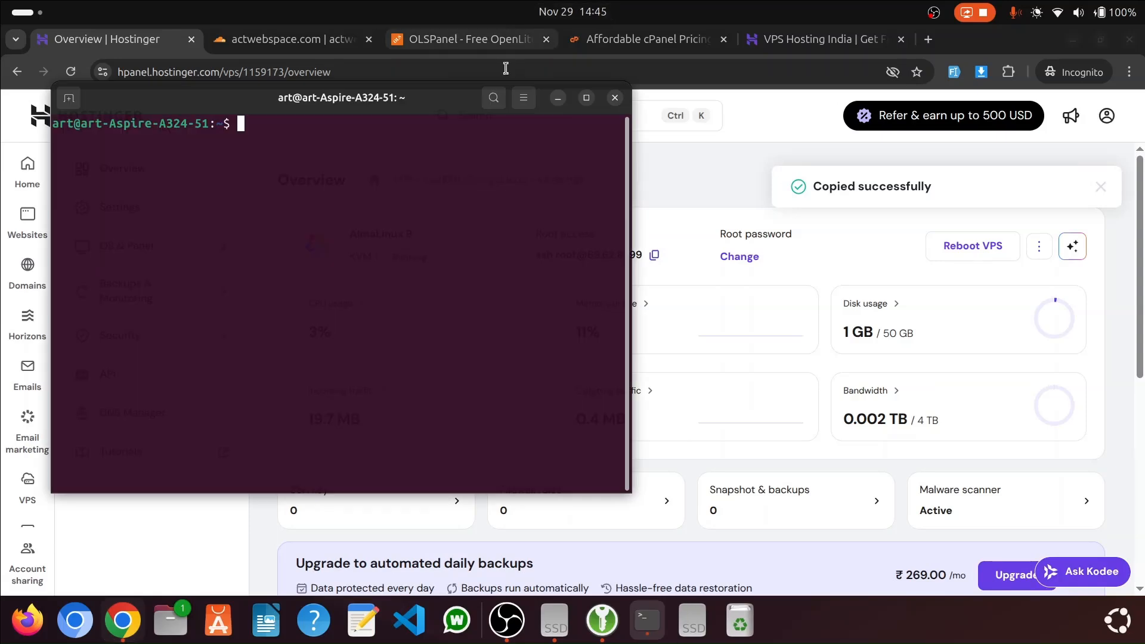
right_click(347, 156)
left_click(417, 206)
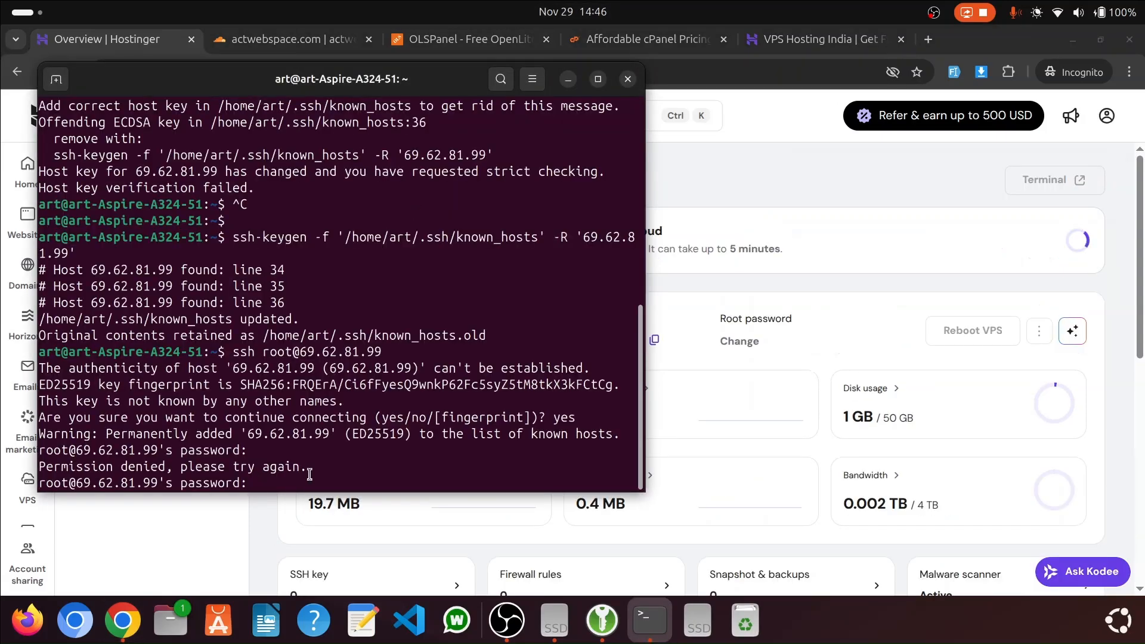
Paste the root password to log in to the server over SSH, and clear the terminal screen
right_click(328, 312)
left_click(358, 366)
key("Return")
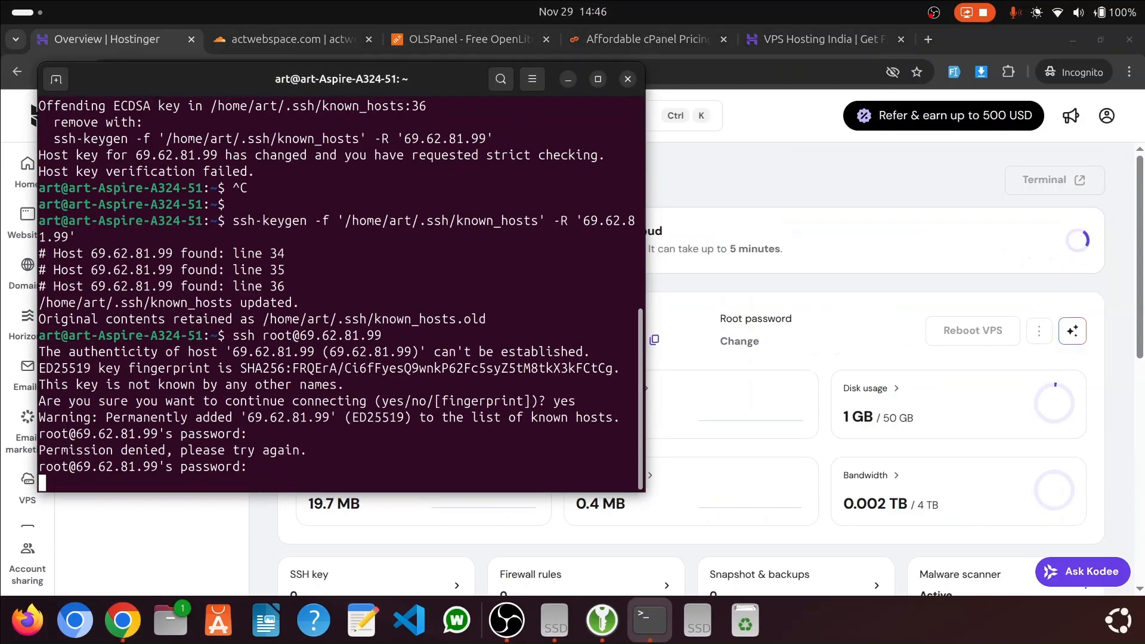
key("ctrl+l")
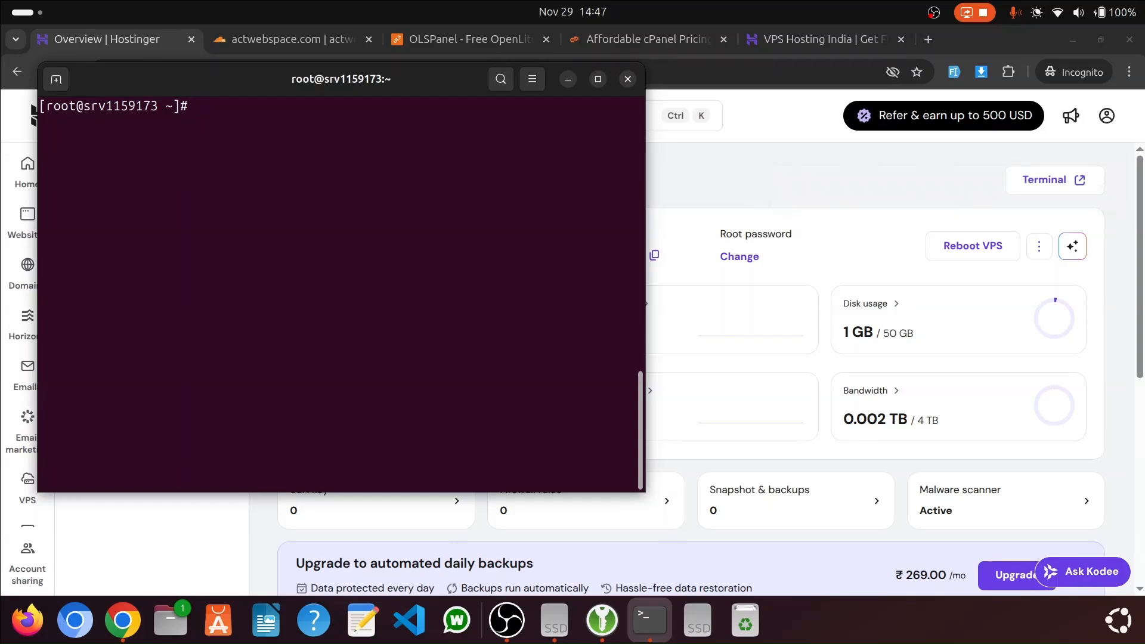
Find the Quick Install section on the olspanel.com homepage and copy its installation command
left_click_drag(457, 93, 501, 134)
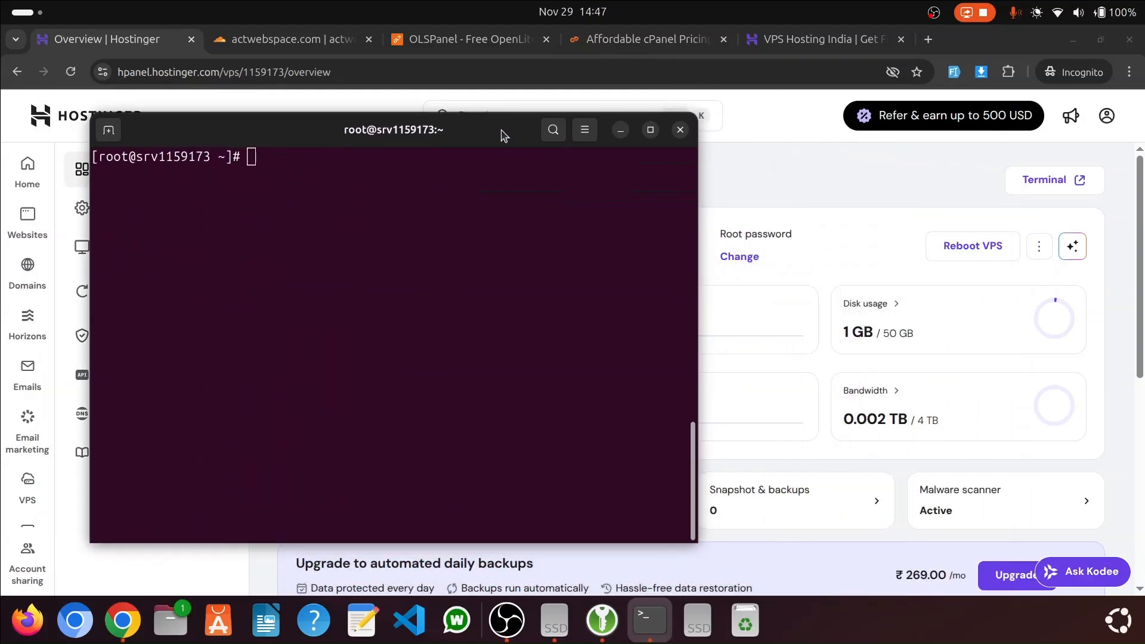
left_click(490, 41)
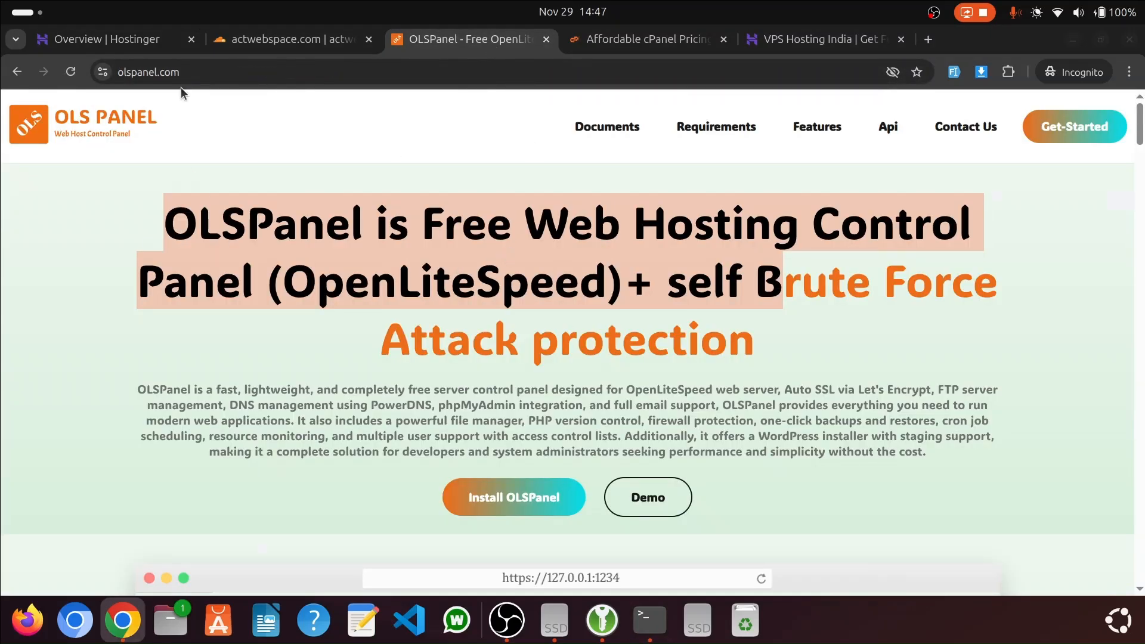
left_click(172, 73)
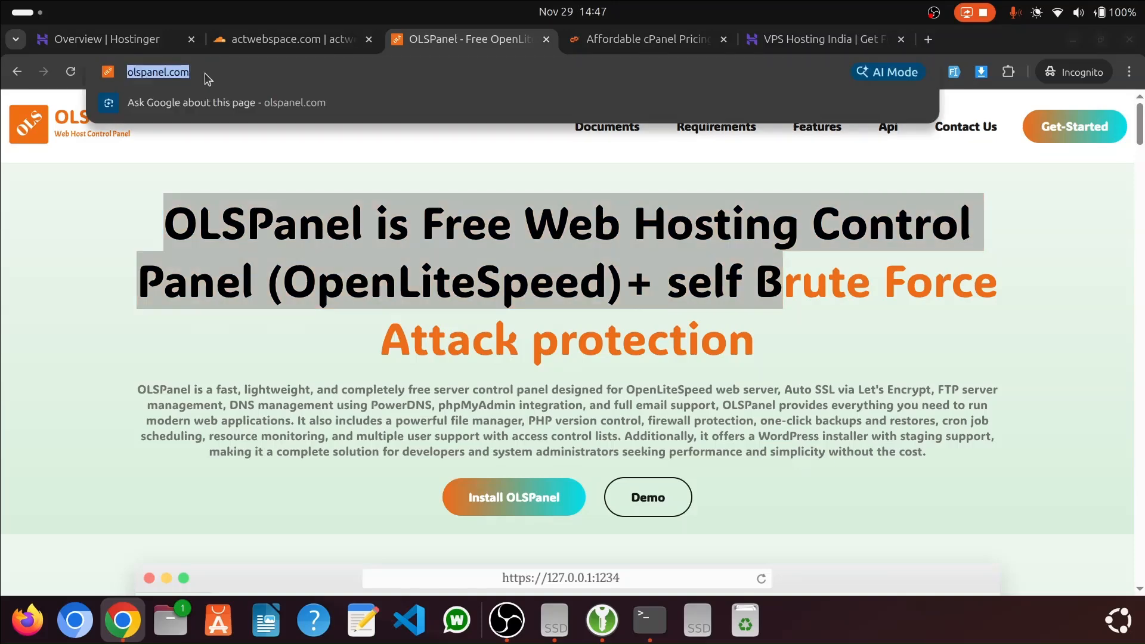
left_click(333, 149)
scroll(638, 268, "down", 5)
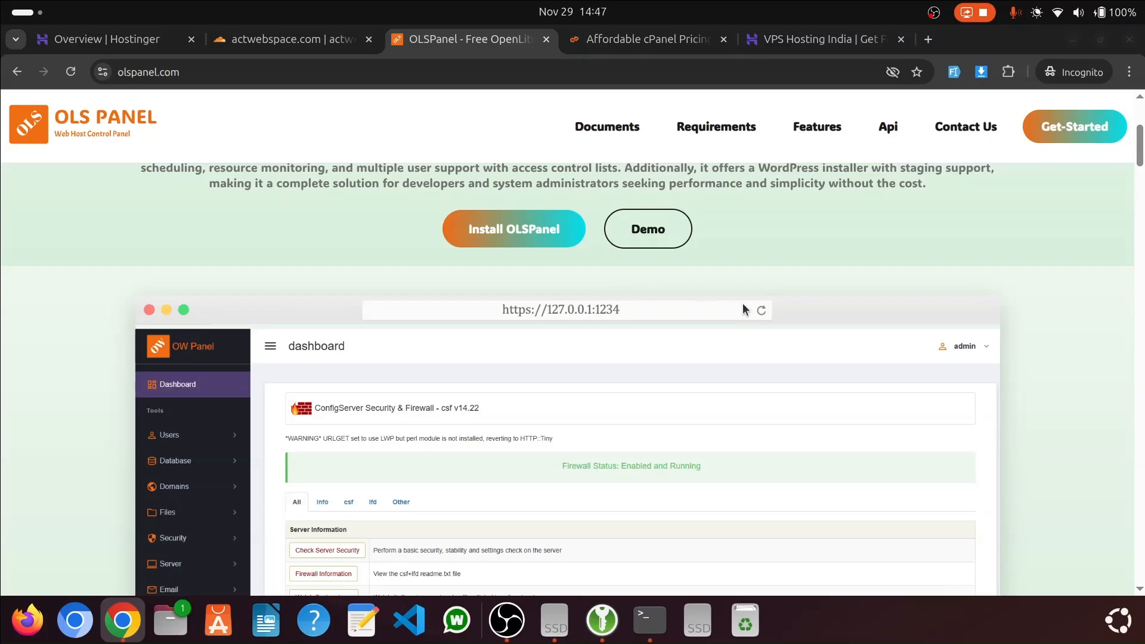
scroll(742, 303, "up", 3)
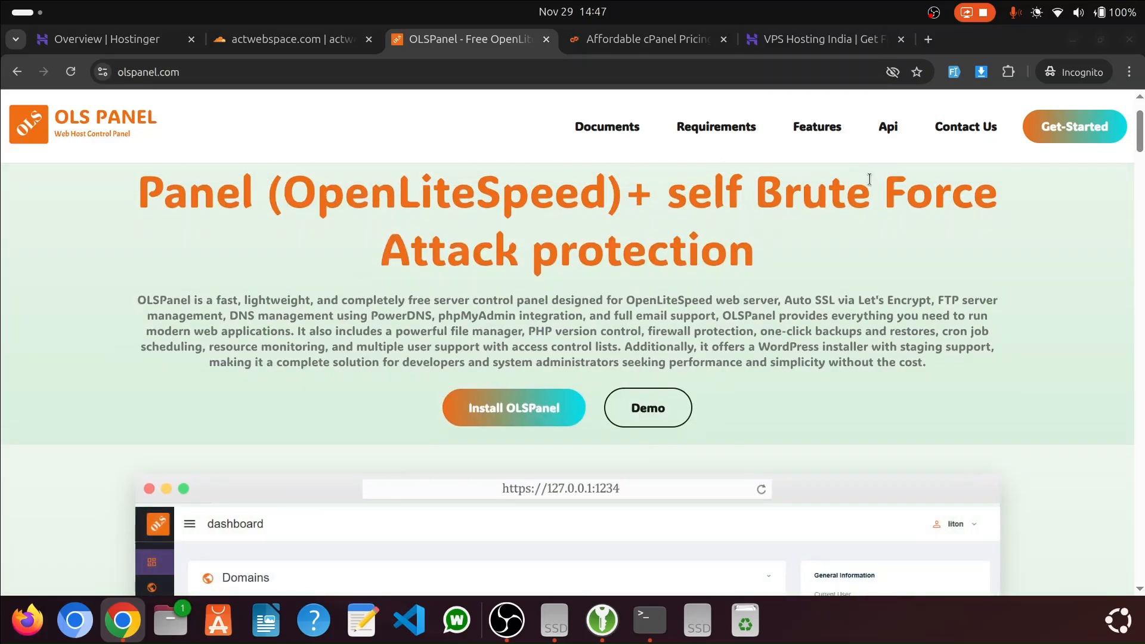
scroll(596, 166, "down", 10)
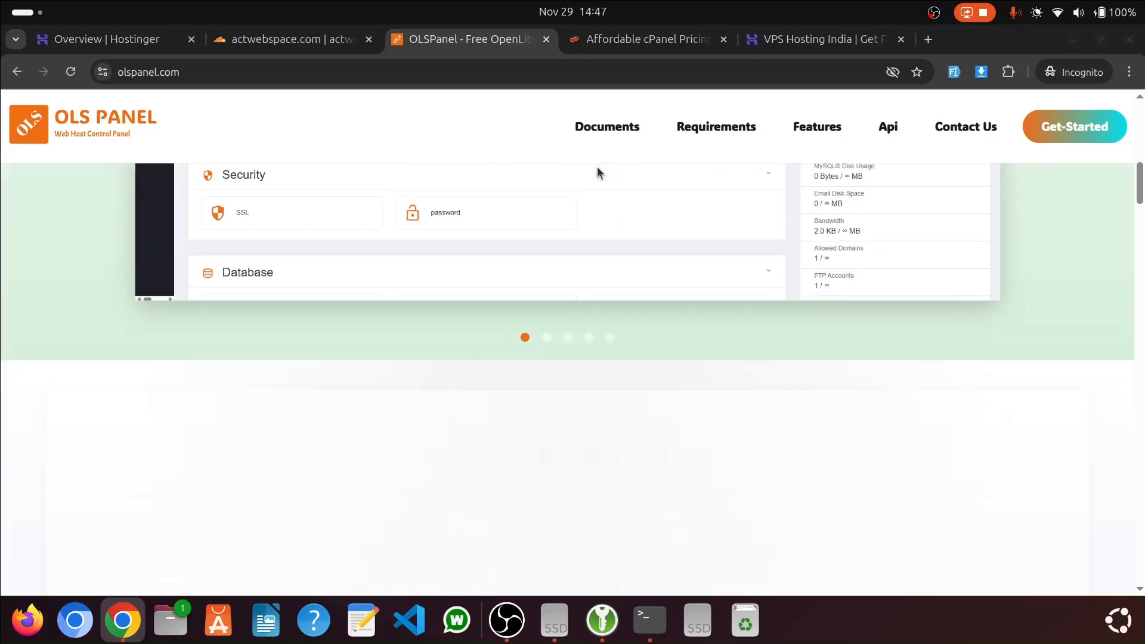
scroll(655, 192, "down", 2)
scroll(477, 334, "up", 3)
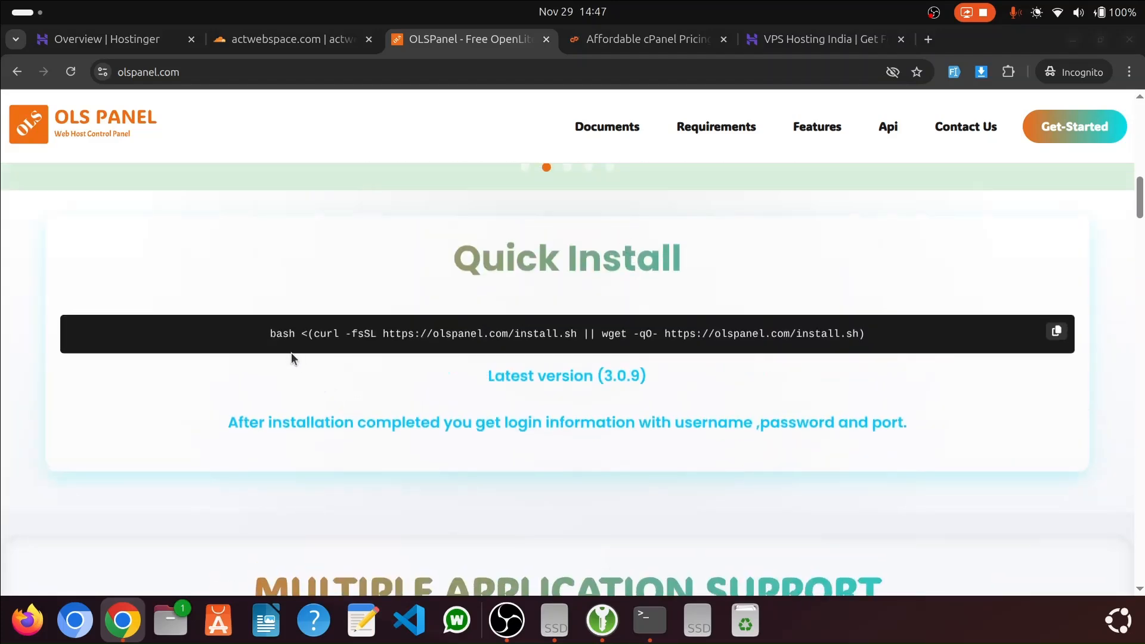
left_click_drag(268, 338, 948, 345)
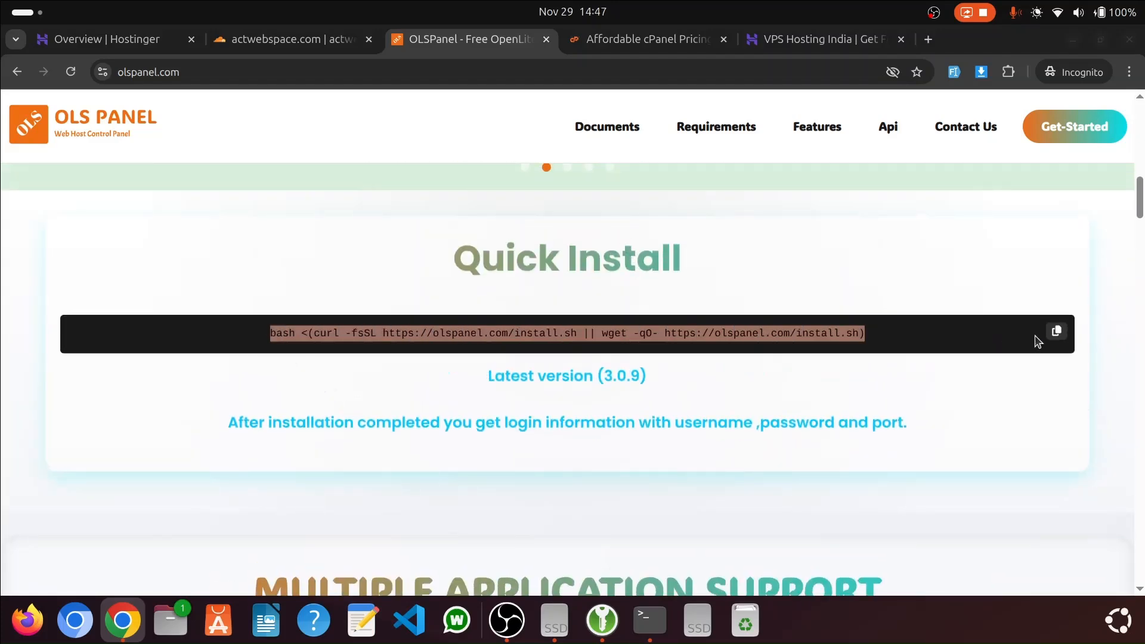
scroll(1041, 343, "down", 1)
left_click(1056, 328)
key("alt+Tab")
right_click(402, 192)
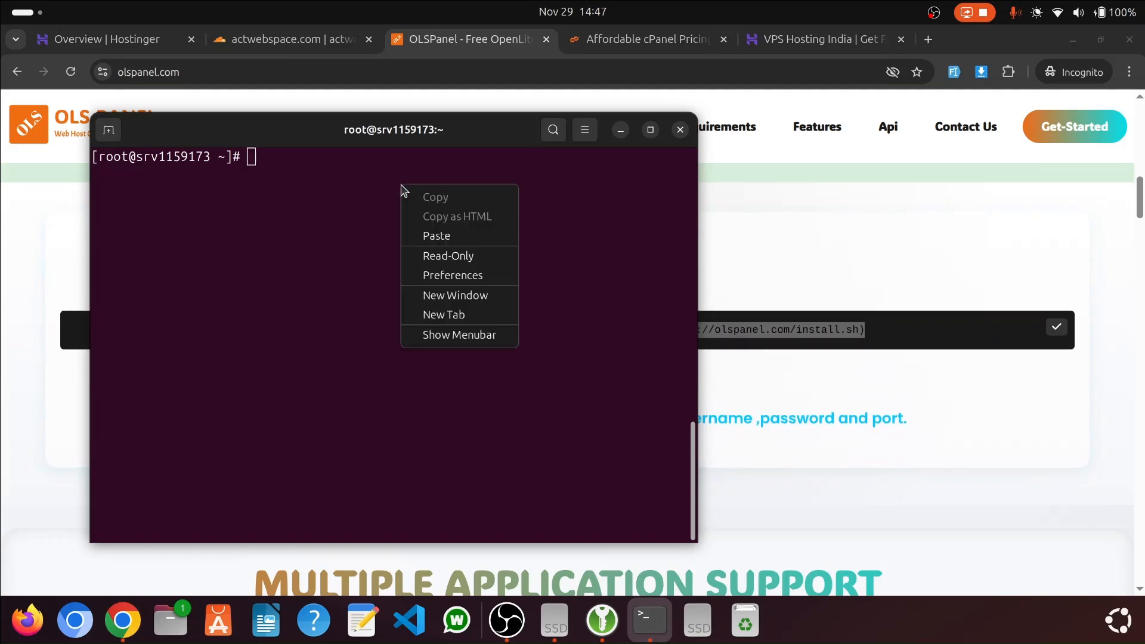
left_click(436, 236)
key("Return")
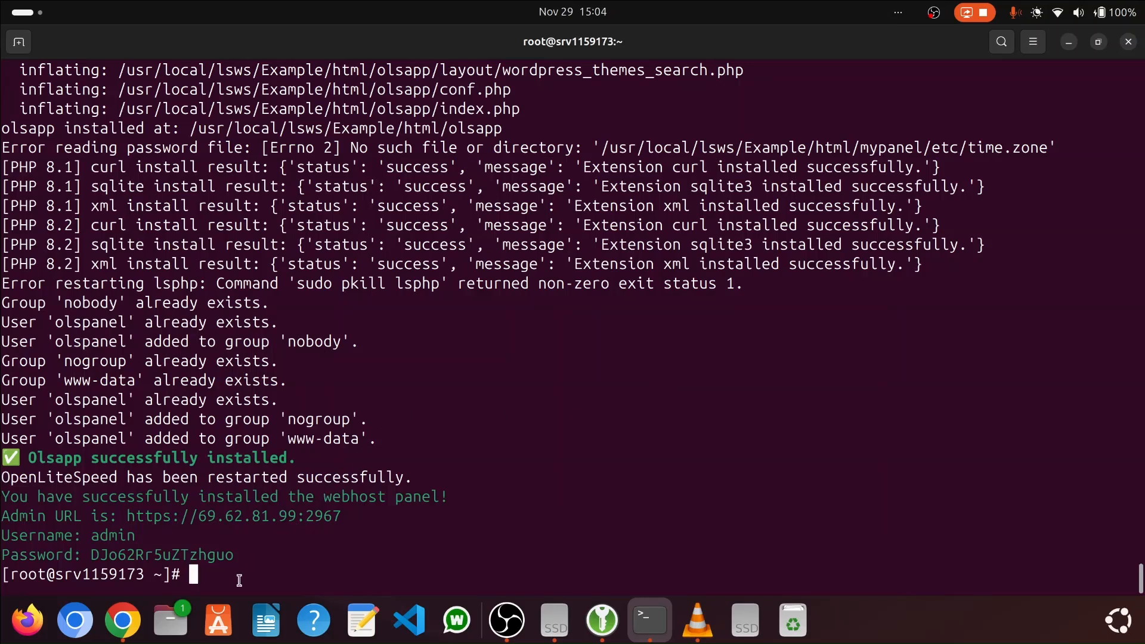
Copy the installer's admin URL, username and password from the terminal and paste them into a maximized text editor draft
left_click_drag(238, 579, 2, 500)
right_click(110, 528)
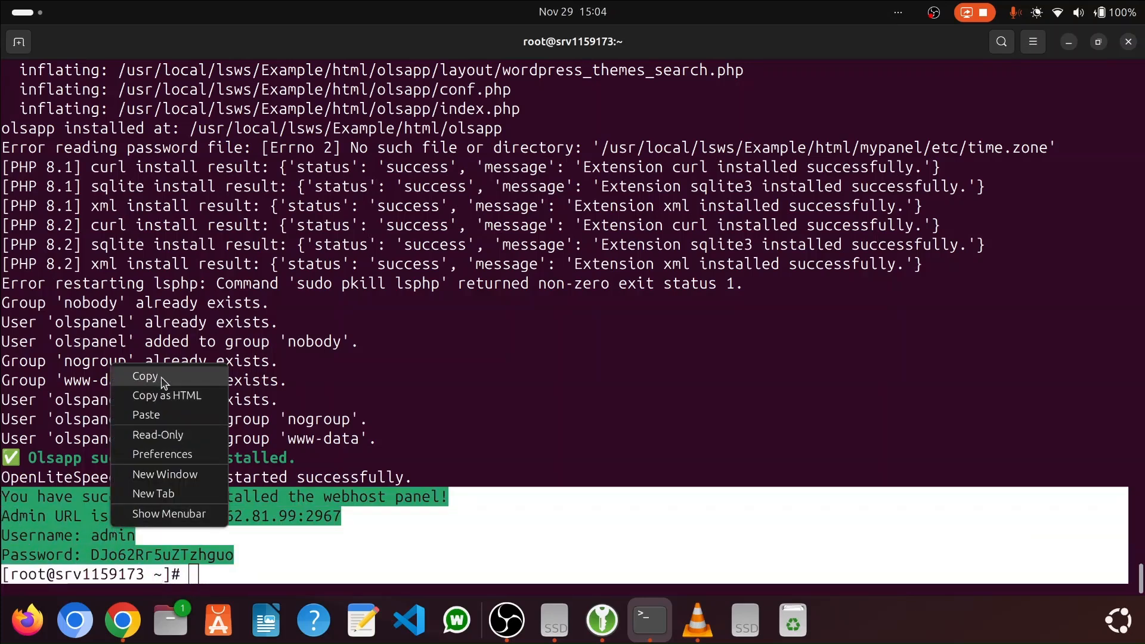
left_click(152, 379)
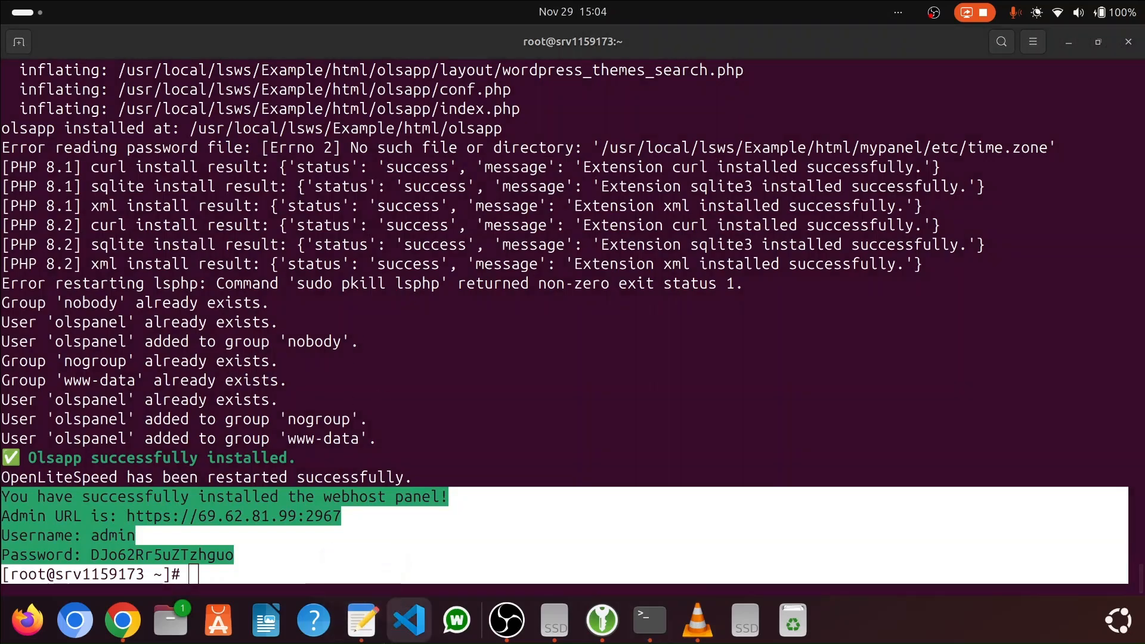
left_click(363, 620)
key("ctrl+v")
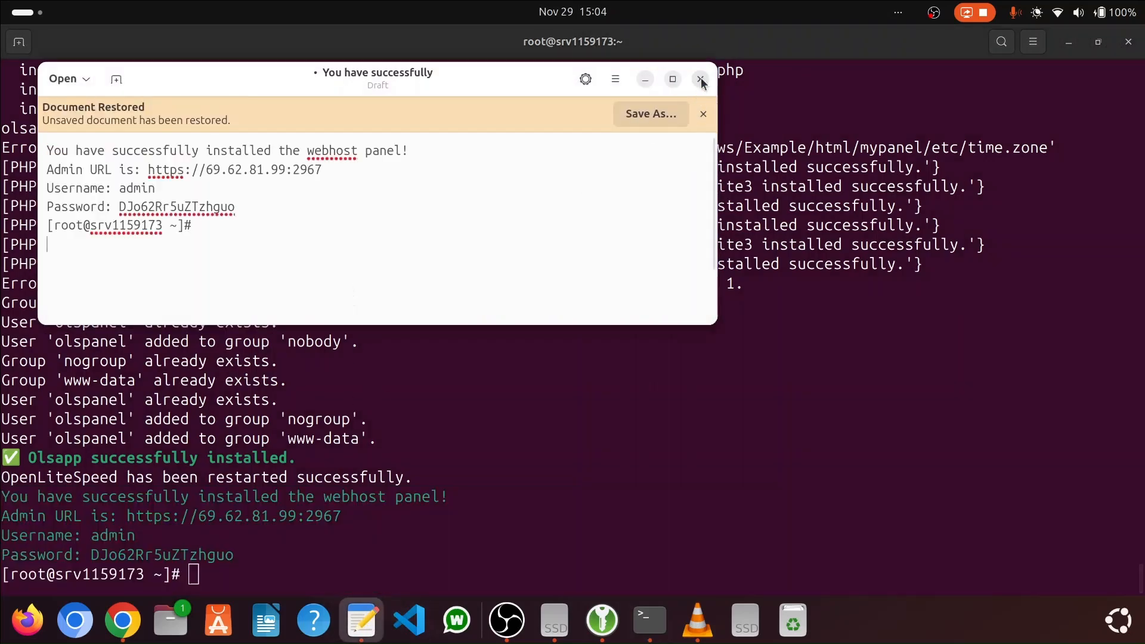
left_click(673, 78)
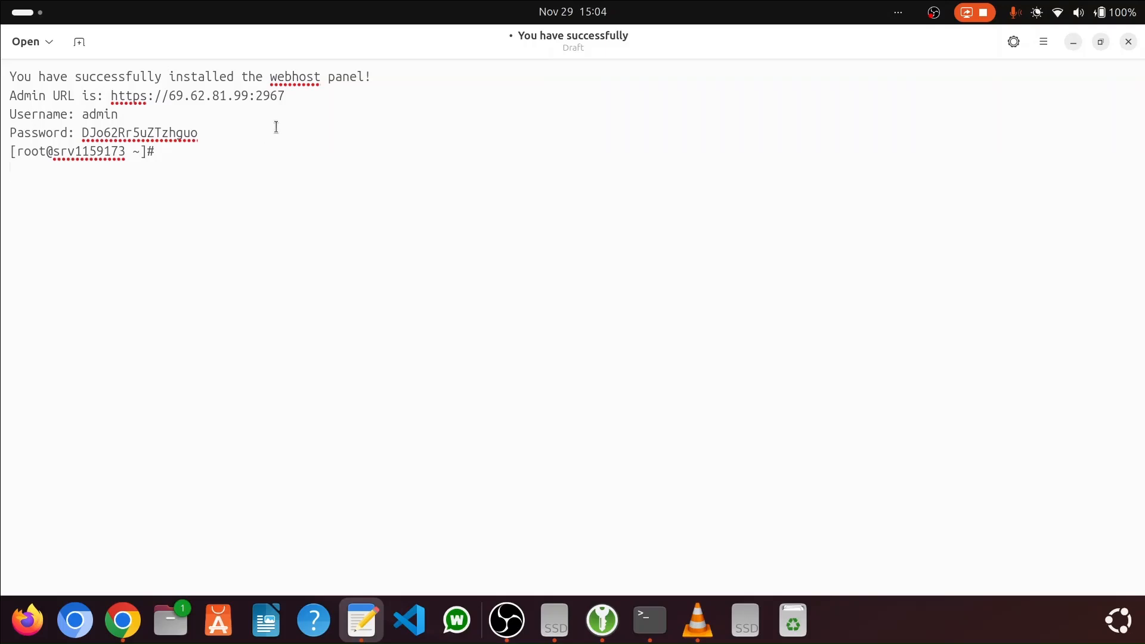
left_click_drag(302, 90, 113, 102)
key("ctrl+c")
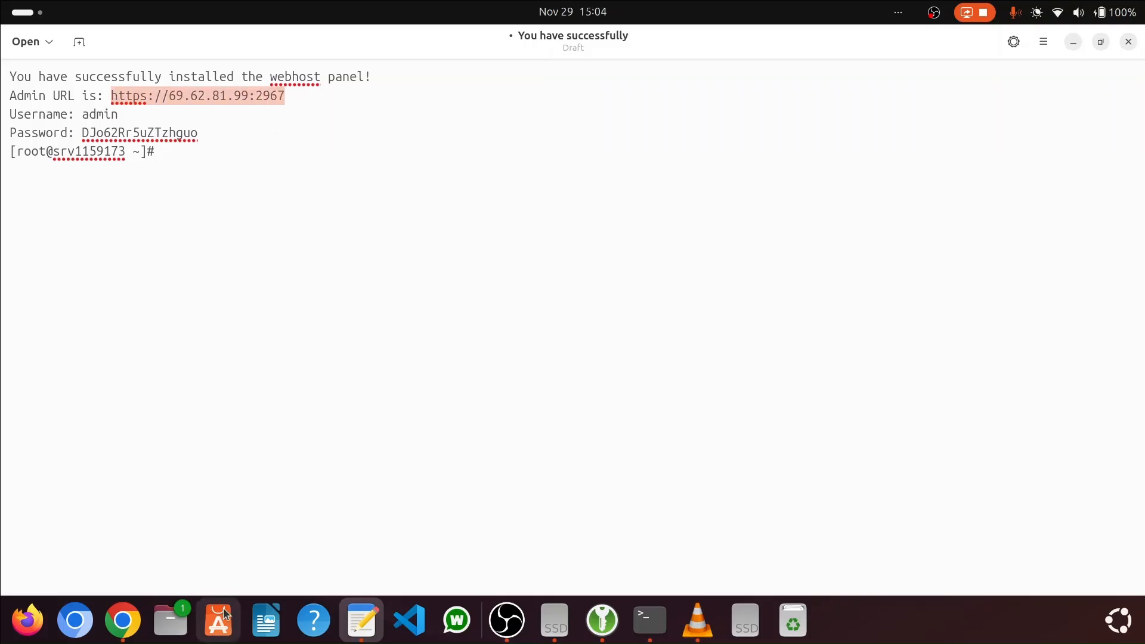
left_click(122, 620)
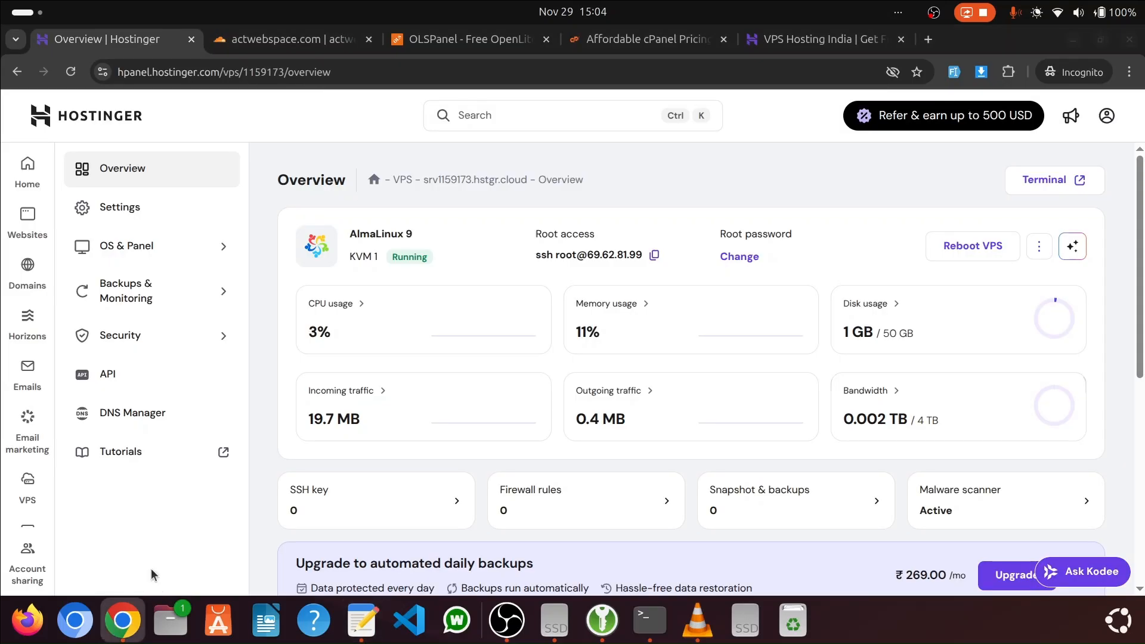
left_click(928, 39)
key("ctrl+v")
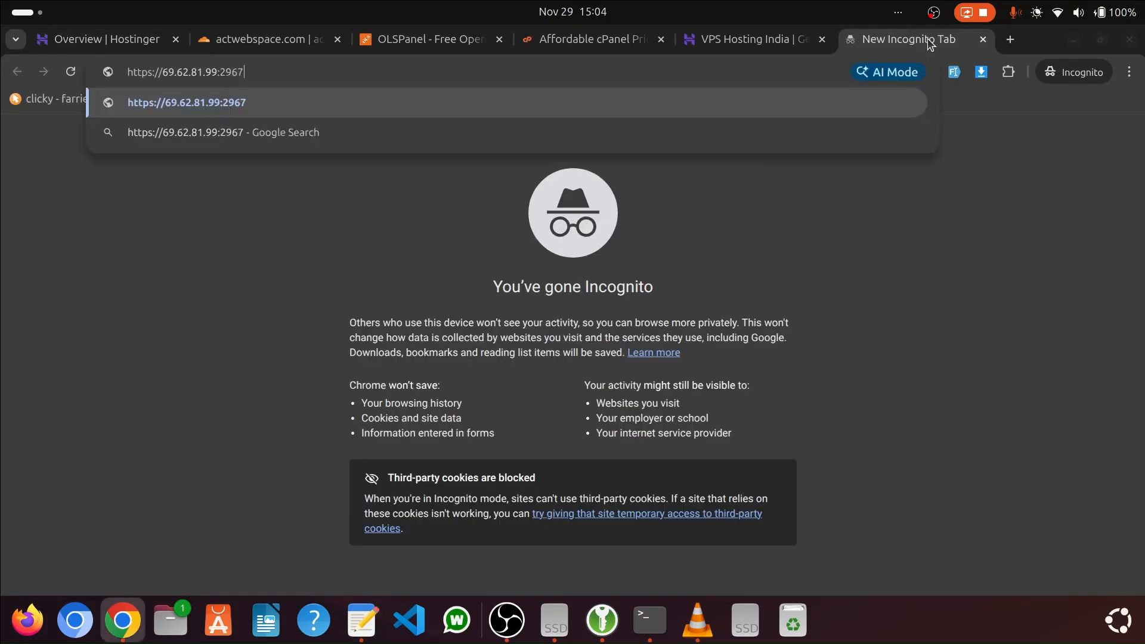
key("Return")
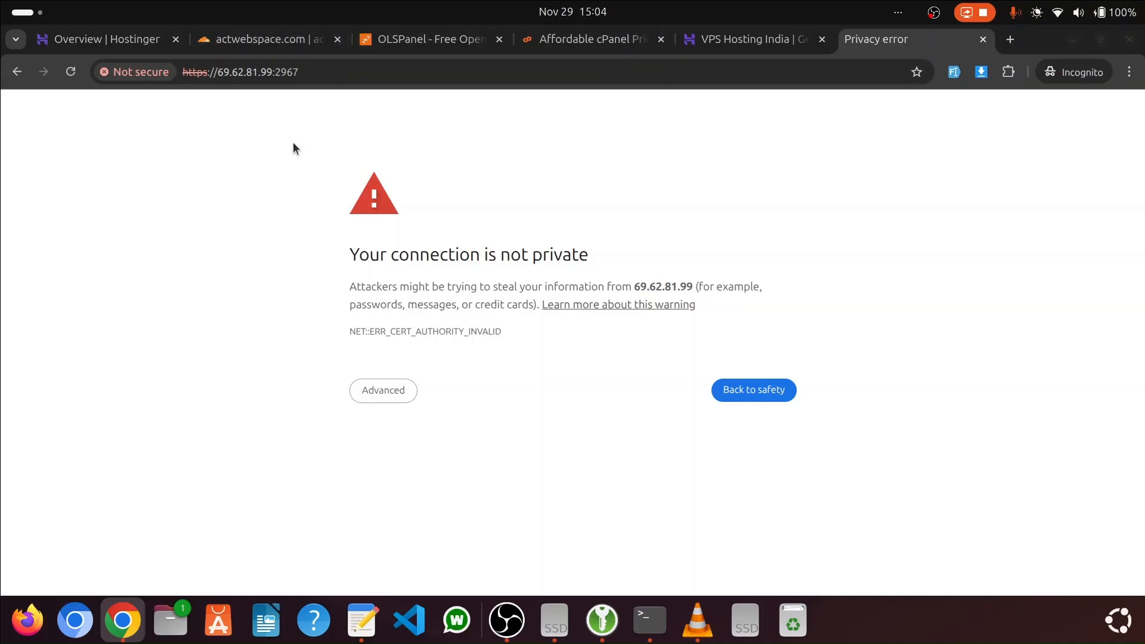
Bypass the browser's privacy warning and proceed to the unsafe site 69.62.81.99
left_click_drag(347, 262, 577, 256)
left_click(400, 397)
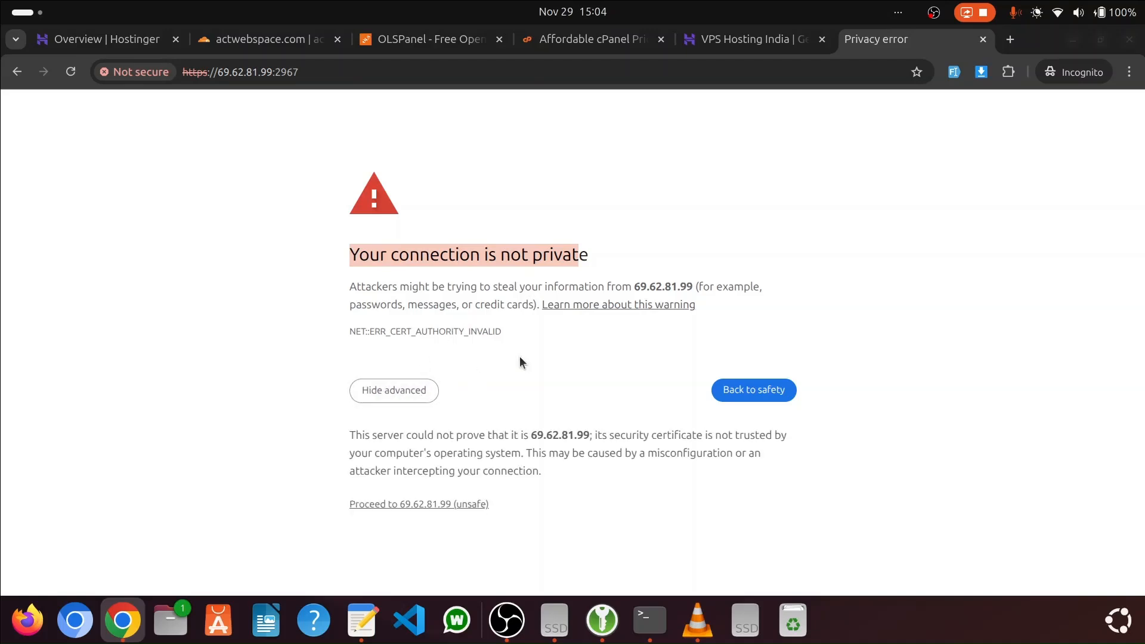
left_click(446, 505)
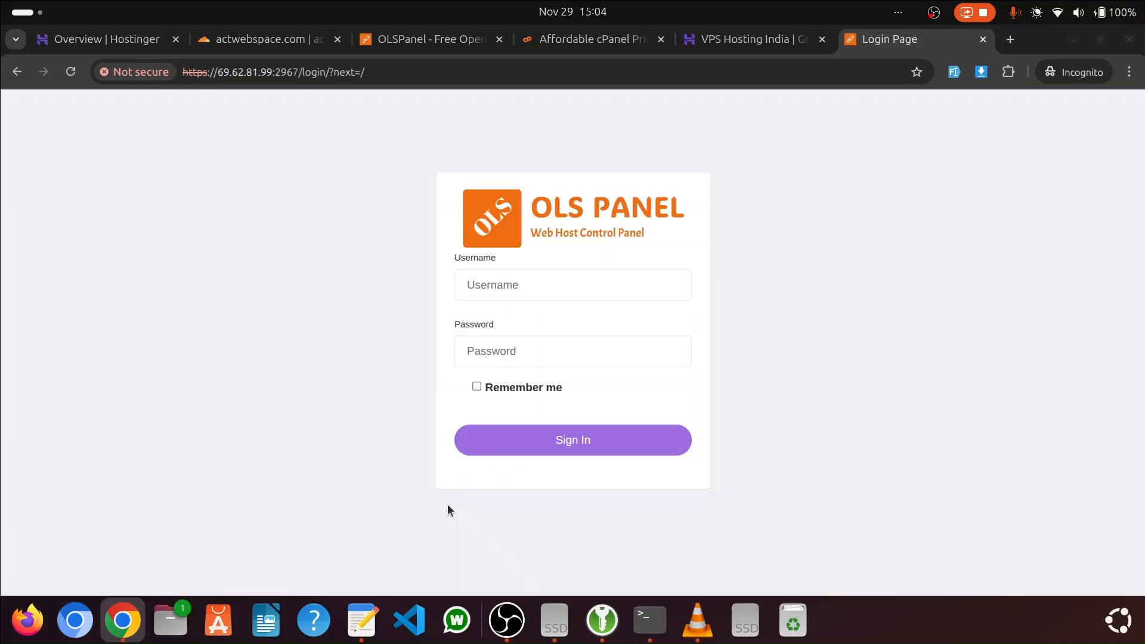
Copy the panel password from the text editor draft and sign in to OLS Panel with username admin and that password
key("alt+Tab")
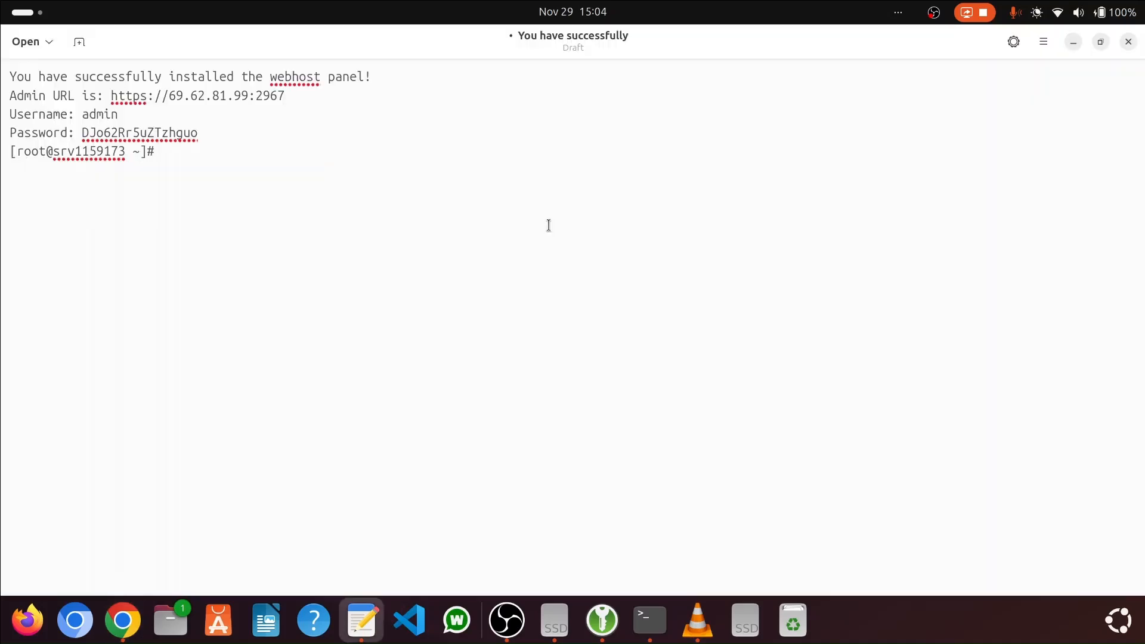
double_click(114, 134)
key("alt+Tab")
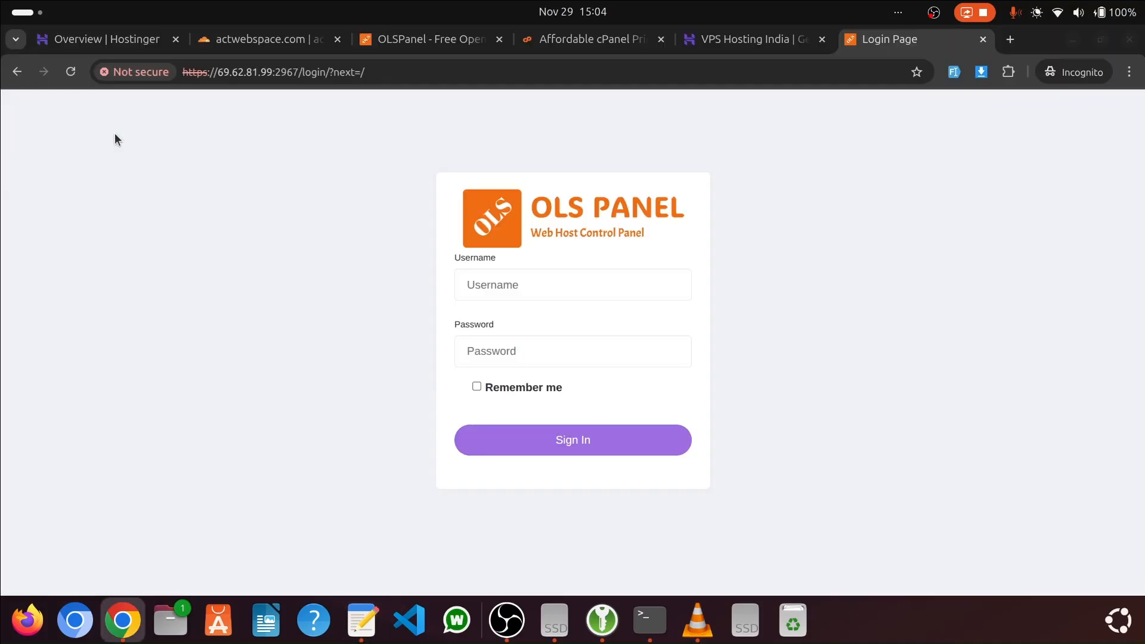
left_click(525, 285)
type("ad")
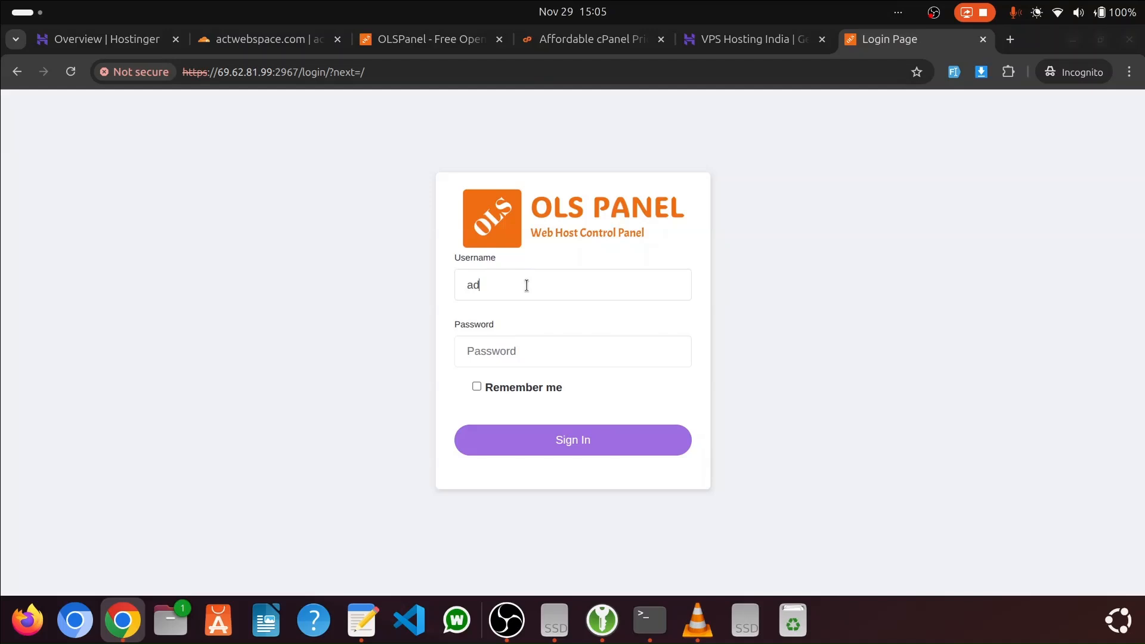
left_click(527, 349)
key("ctrl+v")
left_click(582, 445)
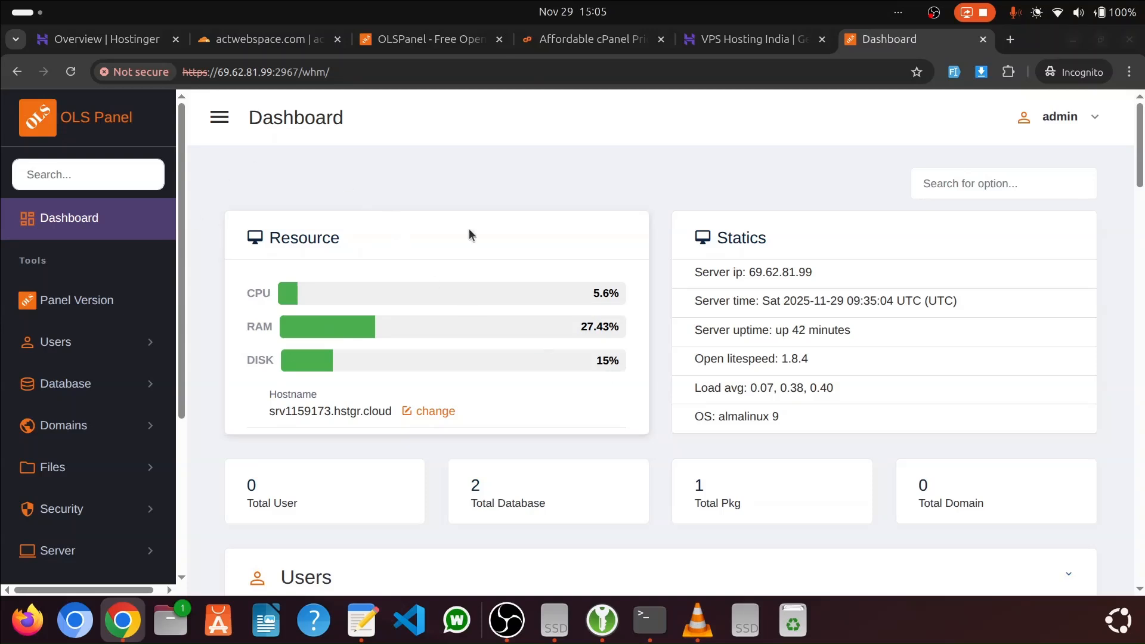
Look over the dashboard's sidebar and resource overview, and open the Add Package form from the Users section
scroll(143, 238, "down", 8)
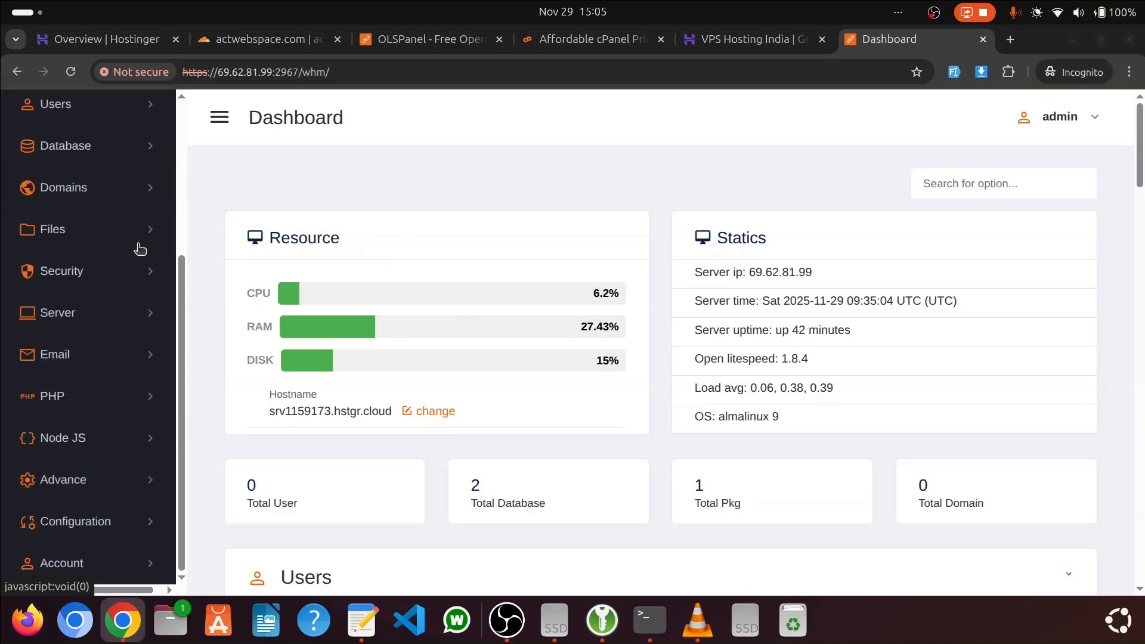
scroll(140, 251, "up", 10)
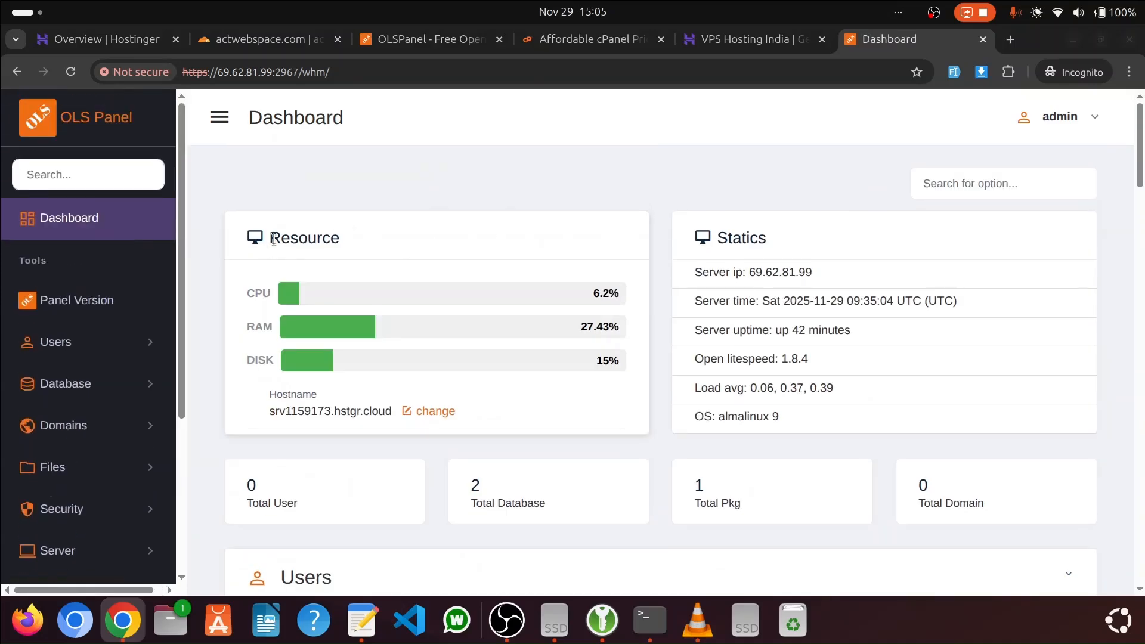
left_click_drag(270, 237, 365, 249)
scroll(352, 307, "down", 3)
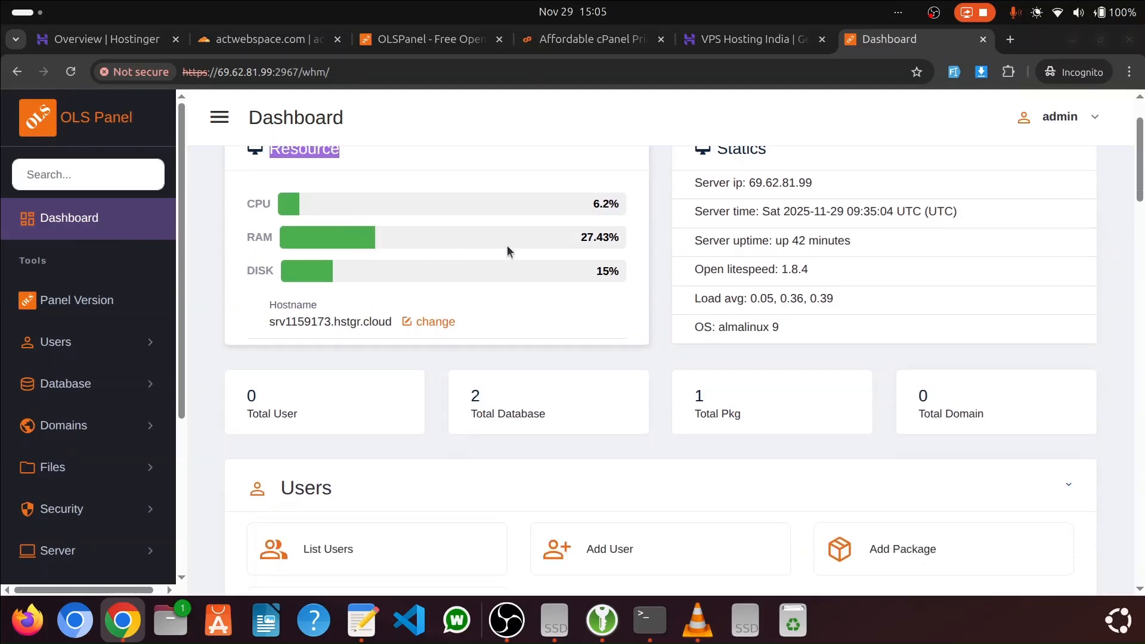
scroll(757, 243, "down", 3)
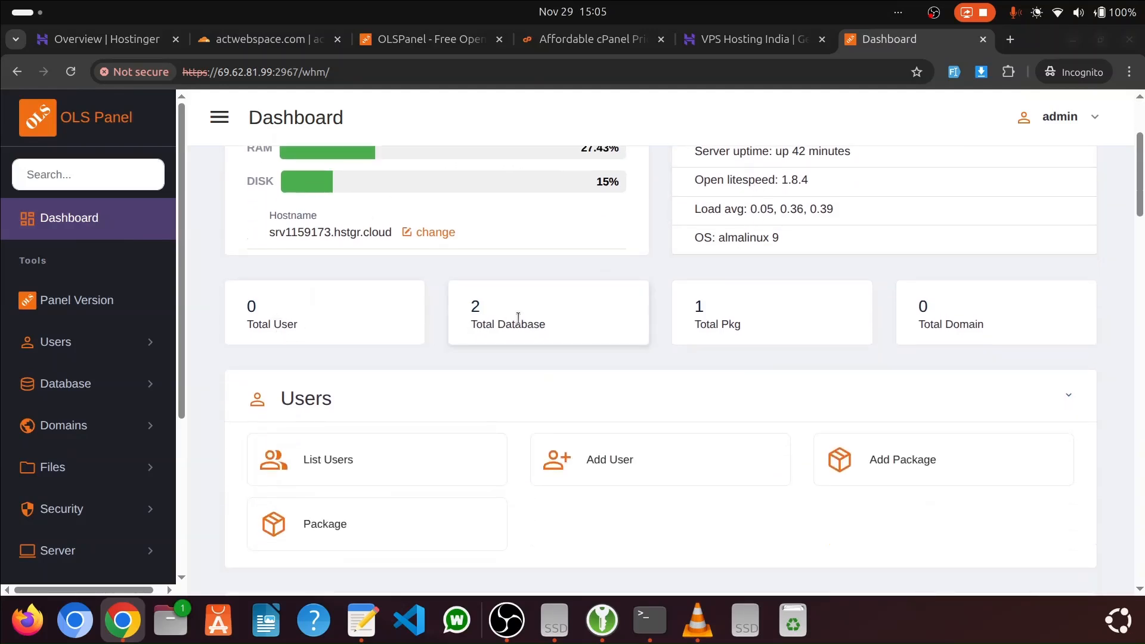
scroll(867, 309, "down", 6)
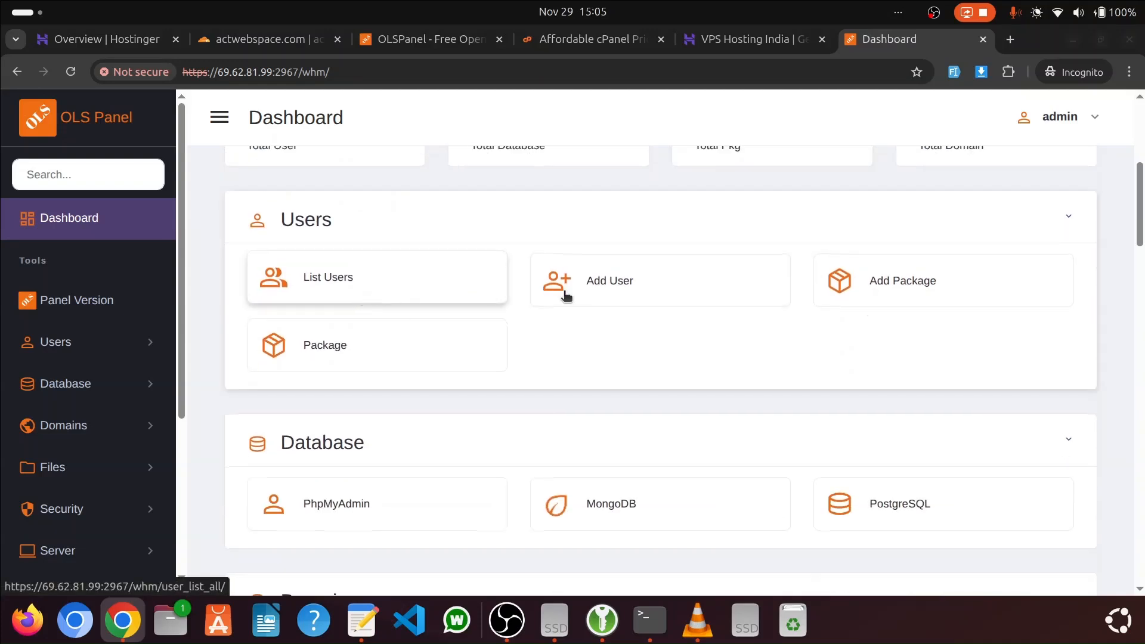
left_click(883, 290)
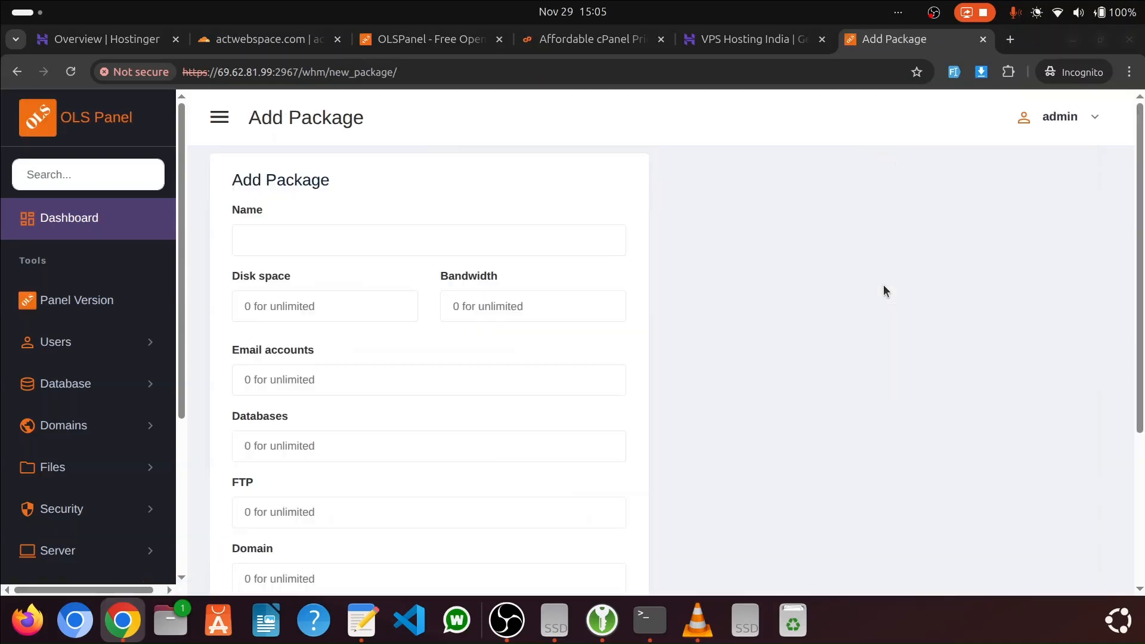
Name the new package Starter and set its disk space to 5000 and bandwidth to 50000
left_click(352, 238)
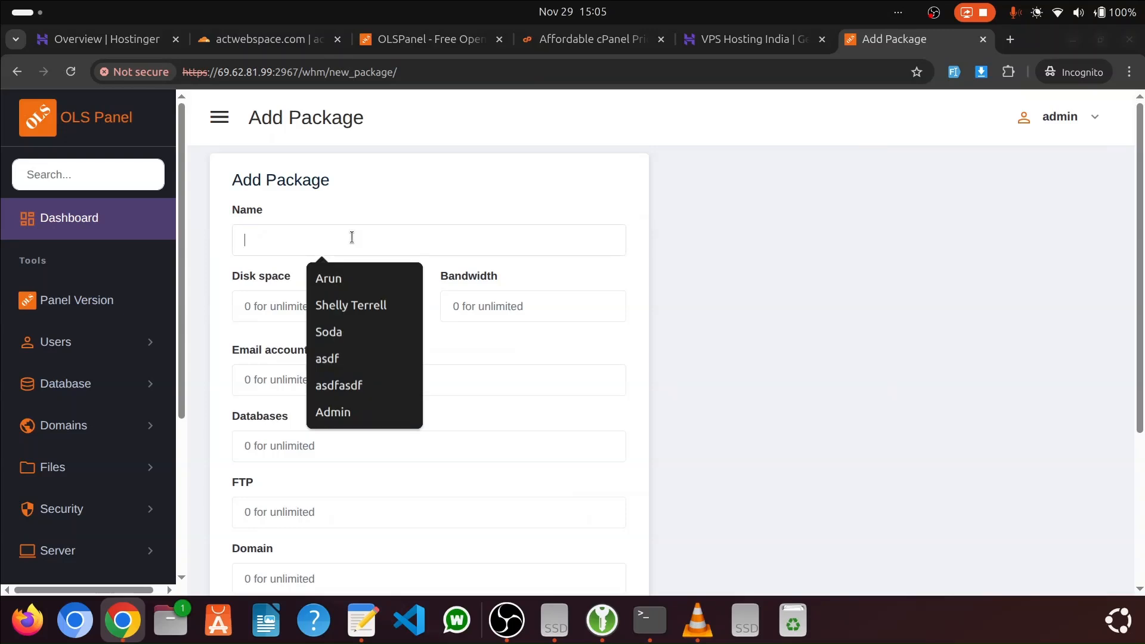
type("S")
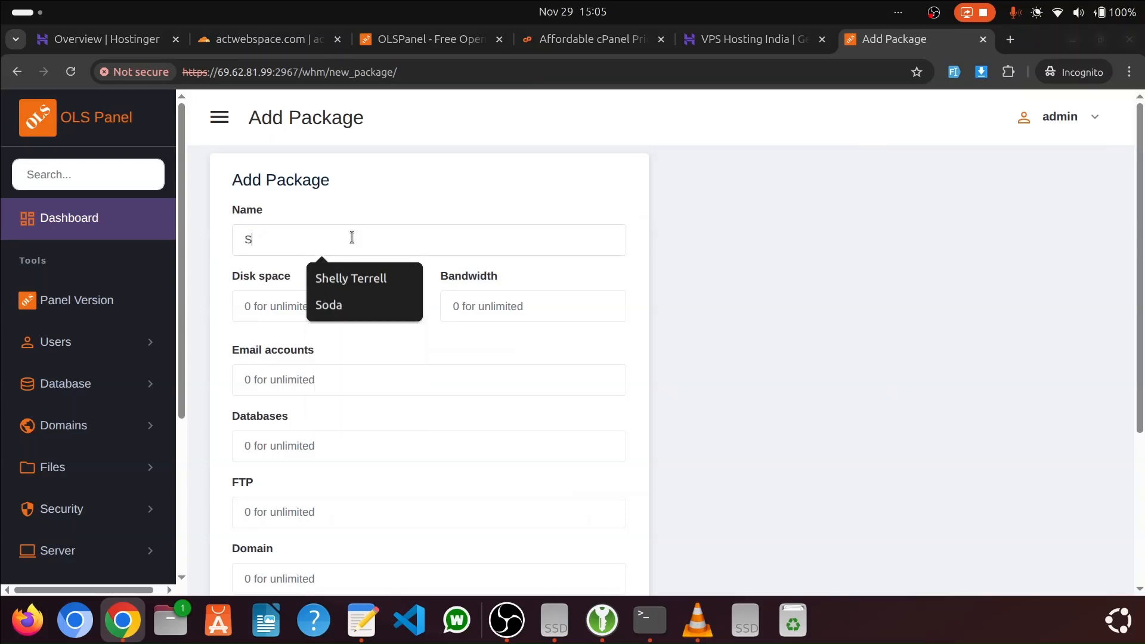
type("tarter")
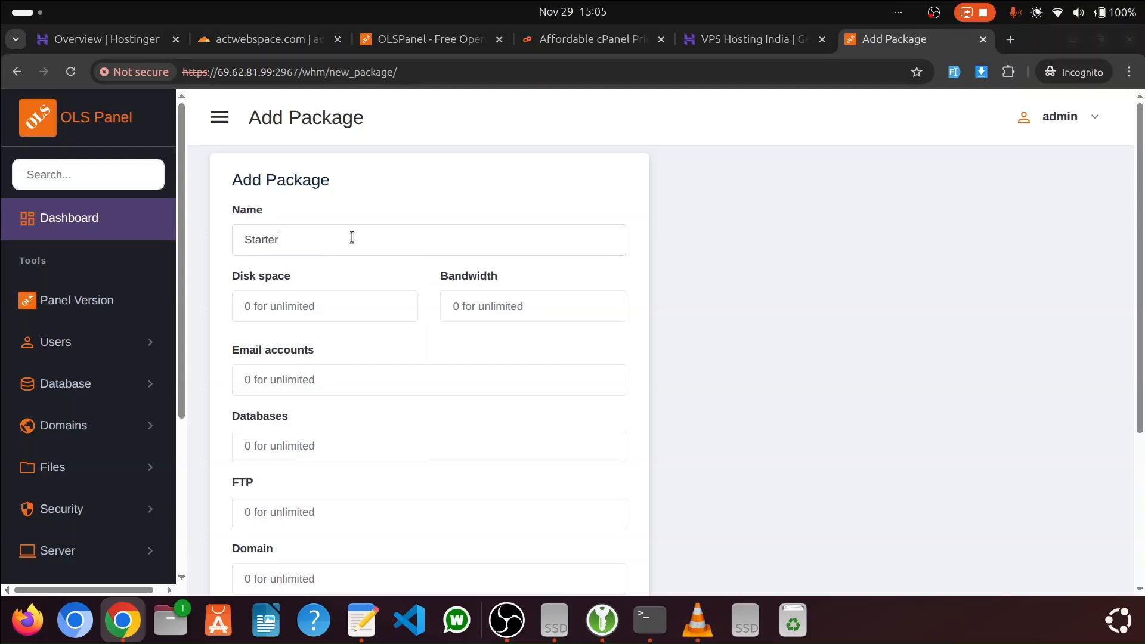
left_click(291, 312)
type("5000")
key("Tab")
type("5000")
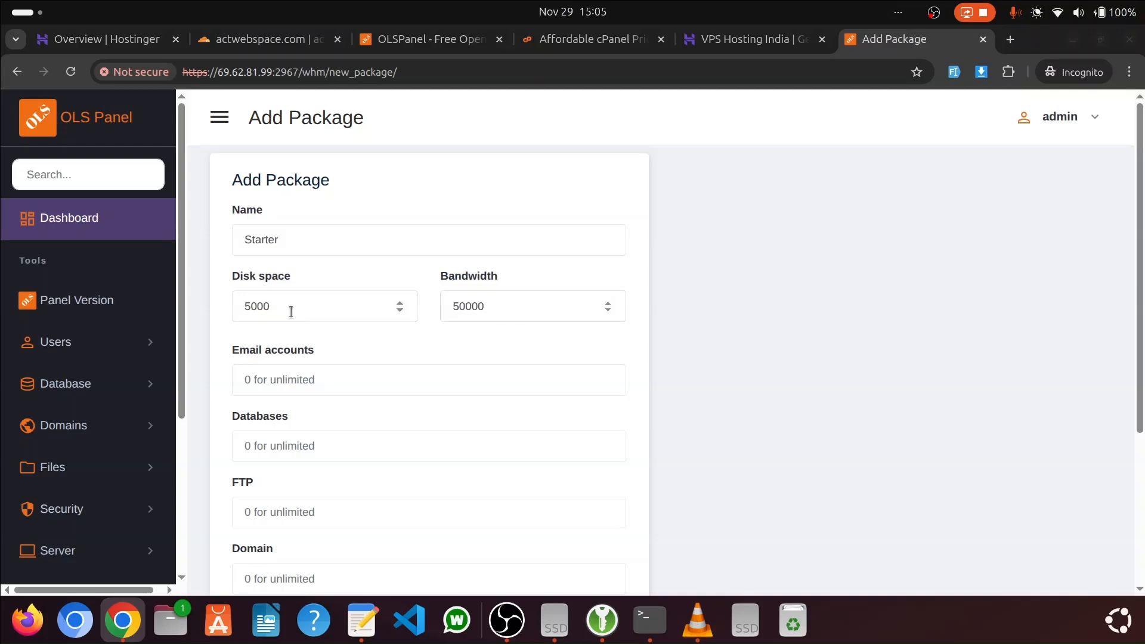
Set the Starter package's limits to 1 email account, 1 database and 1 FTP account
scroll(298, 355, "down", 3)
left_click(311, 289)
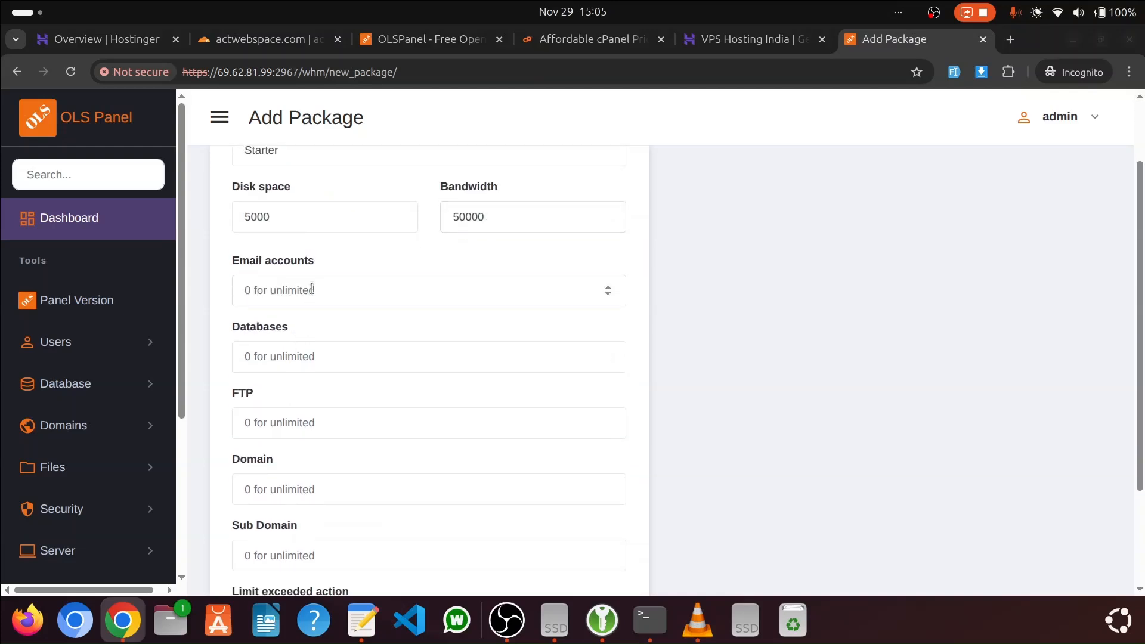
type("1")
left_click(304, 354)
type("11")
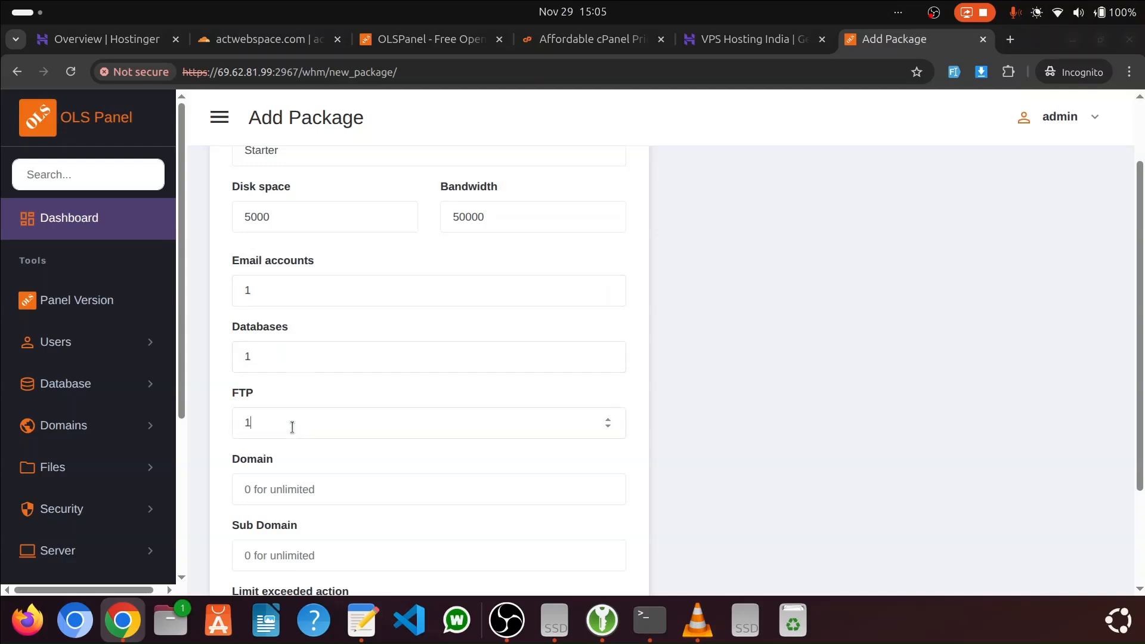
Set the package's domain limit to 1 and subdomain limit to 0, and add the package
scroll(296, 420, "down", 3)
left_click(305, 353)
type("1")
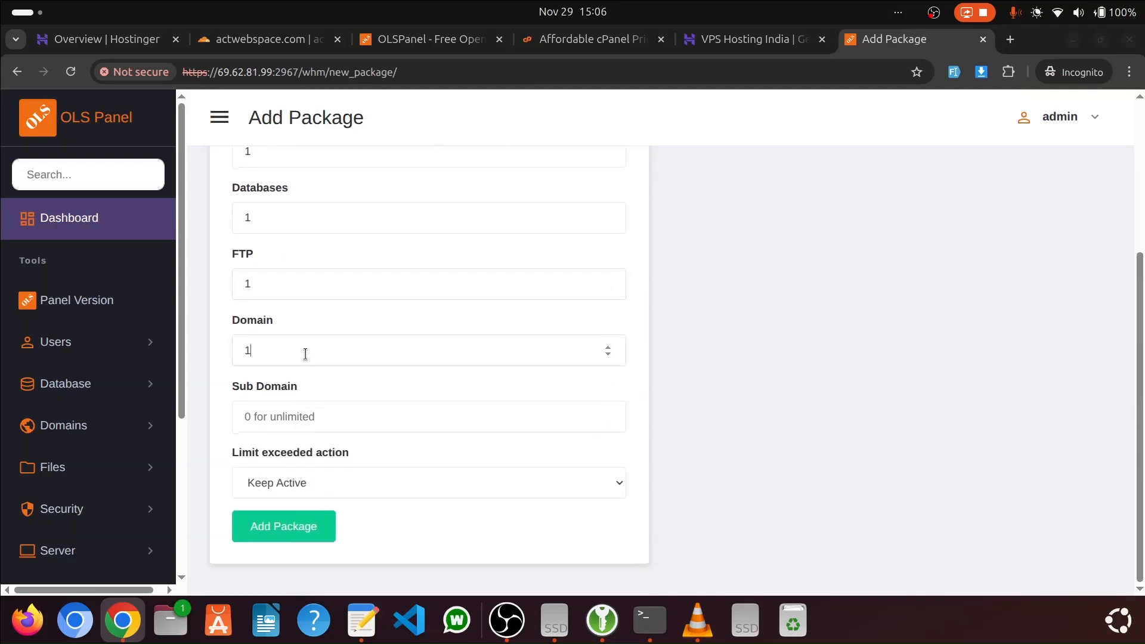
left_click(324, 412)
type("0")
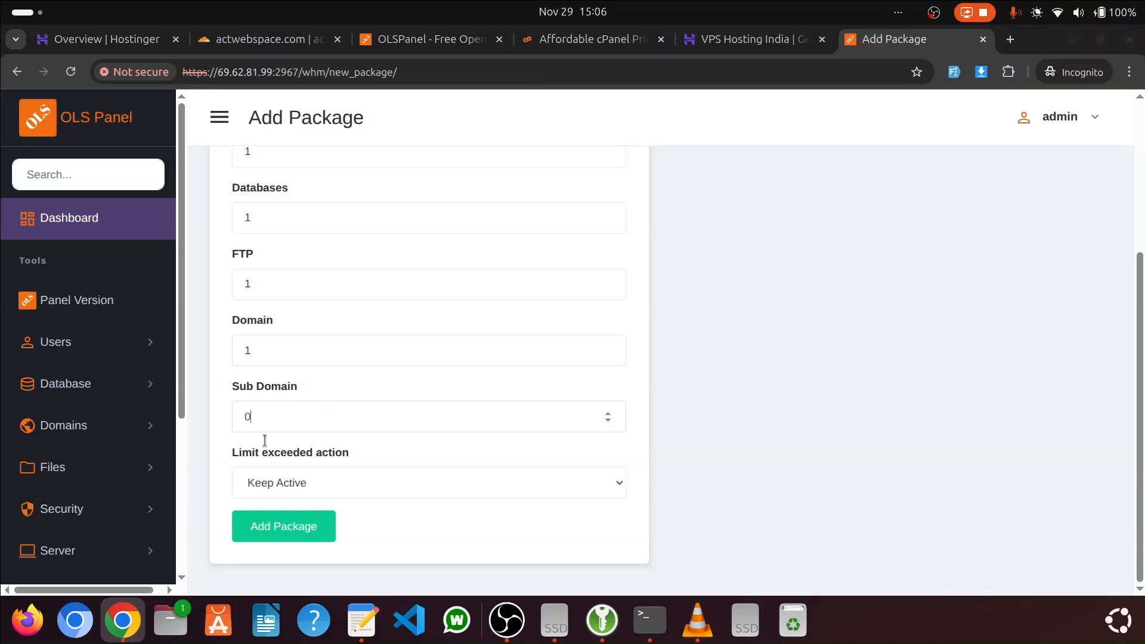
left_click(307, 527)
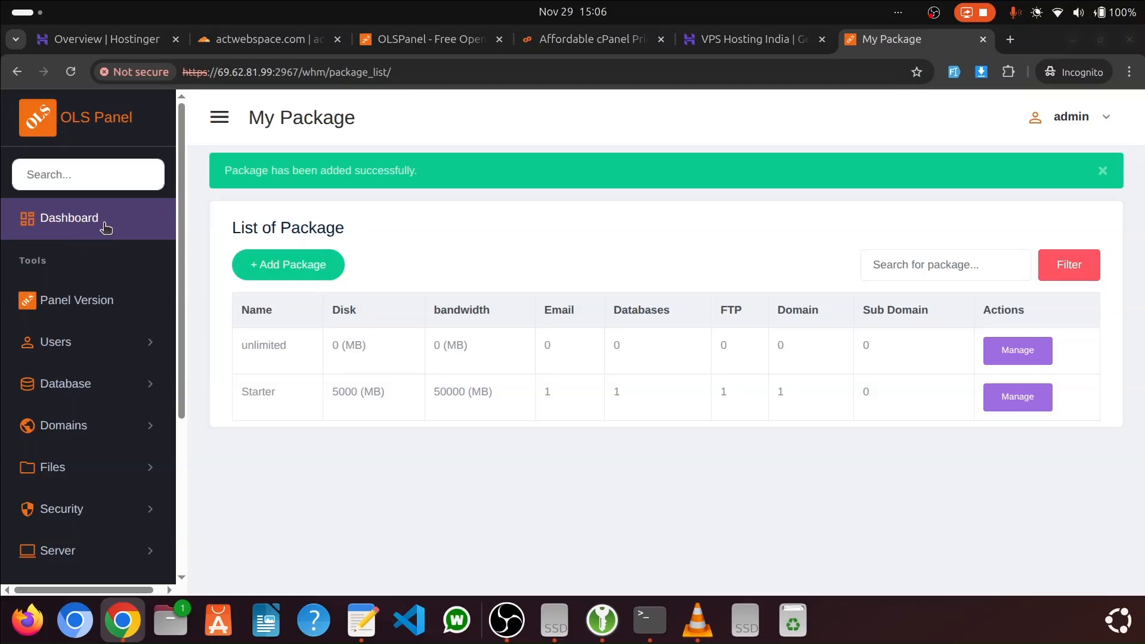
Return to the dashboard and look over its Users, Database and Domains sections
left_click(63, 221)
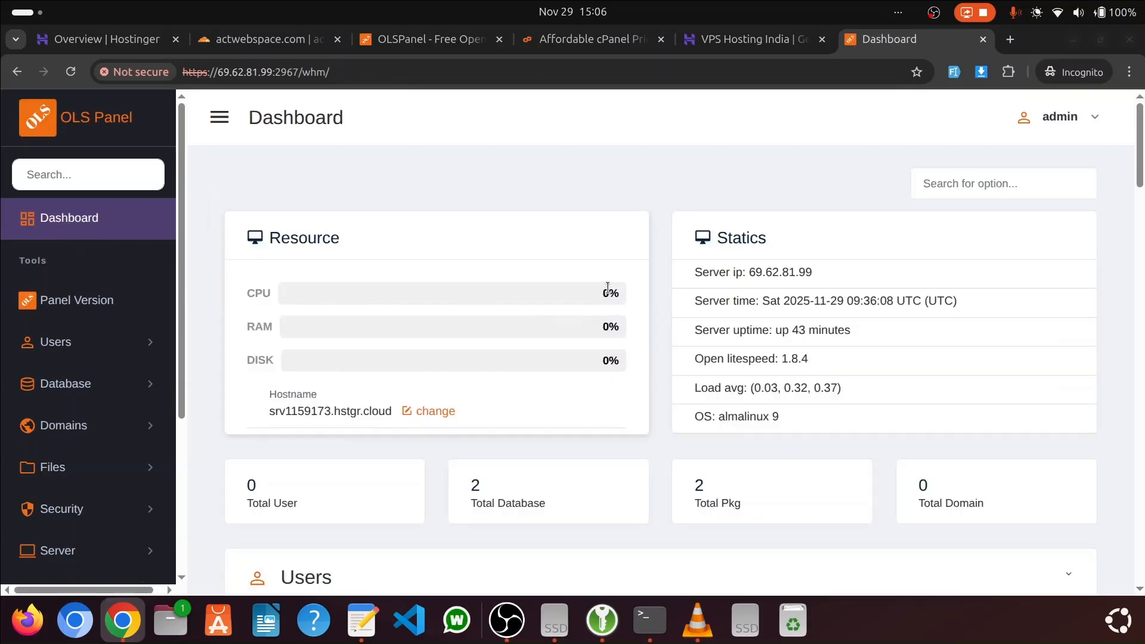
scroll(786, 289, "down", 3)
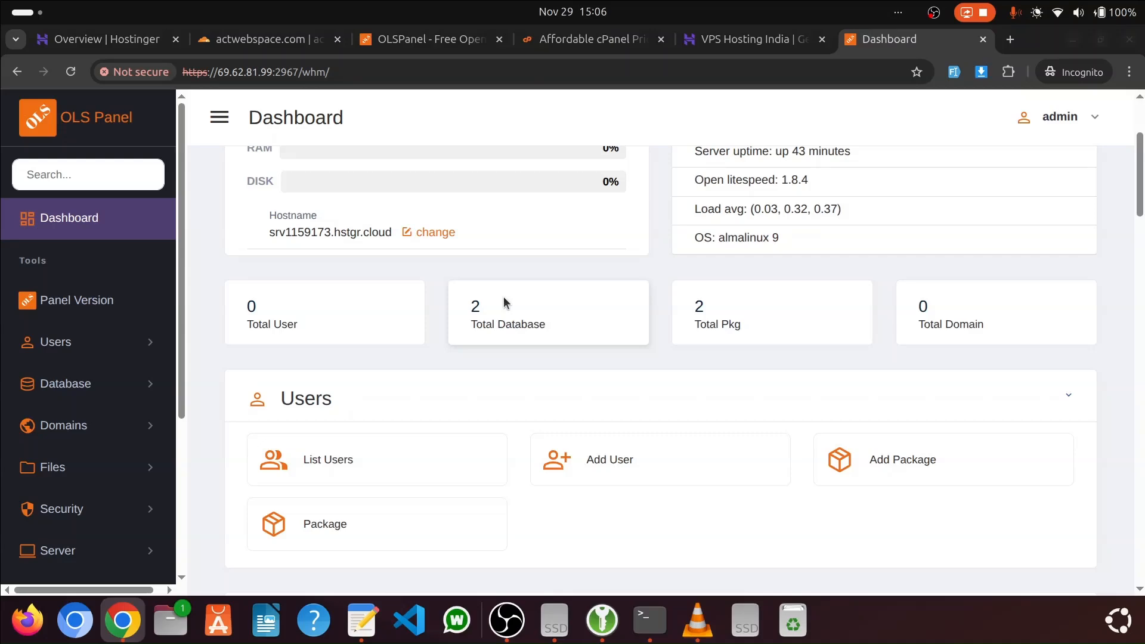
scroll(389, 398, "down", 6)
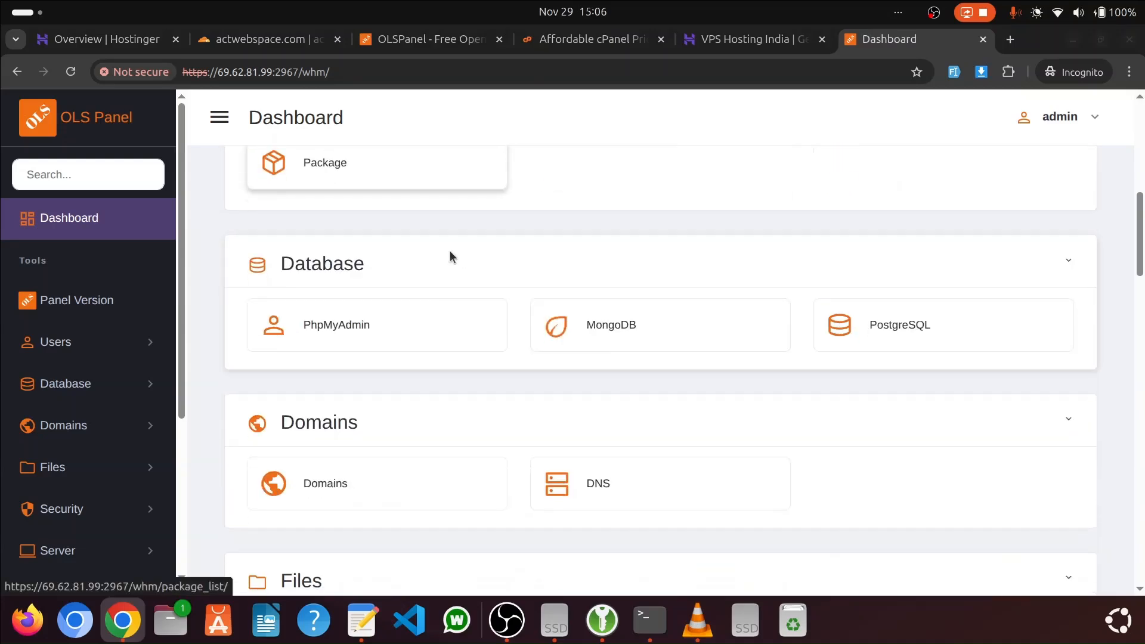
left_click_drag(271, 267, 399, 273)
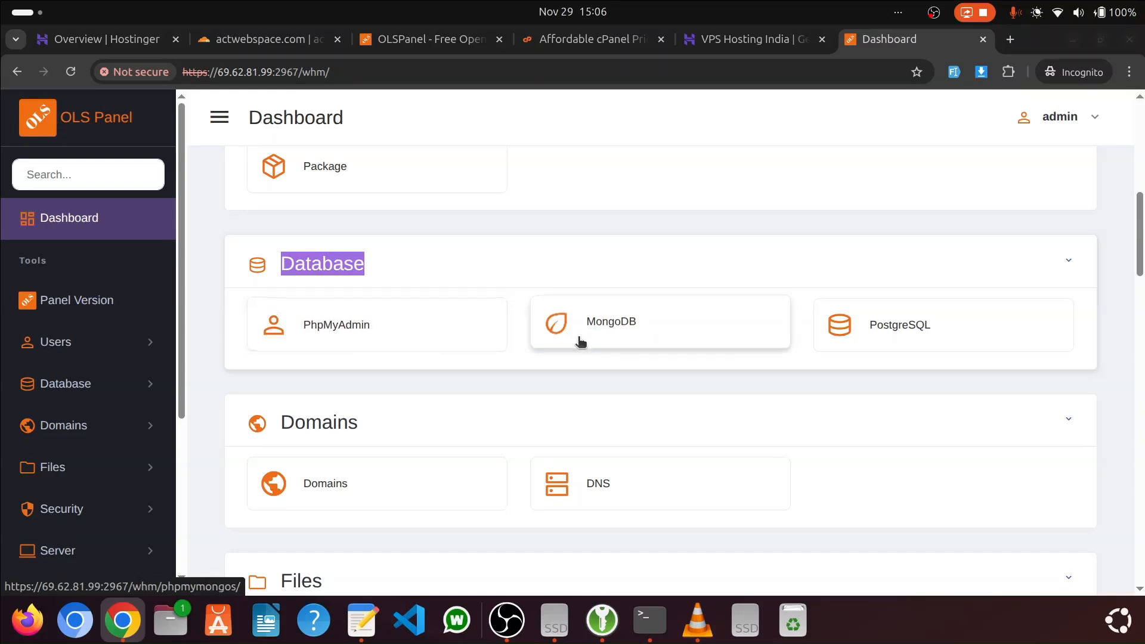
scroll(626, 328, "down", 2)
scroll(669, 272, "down", 1)
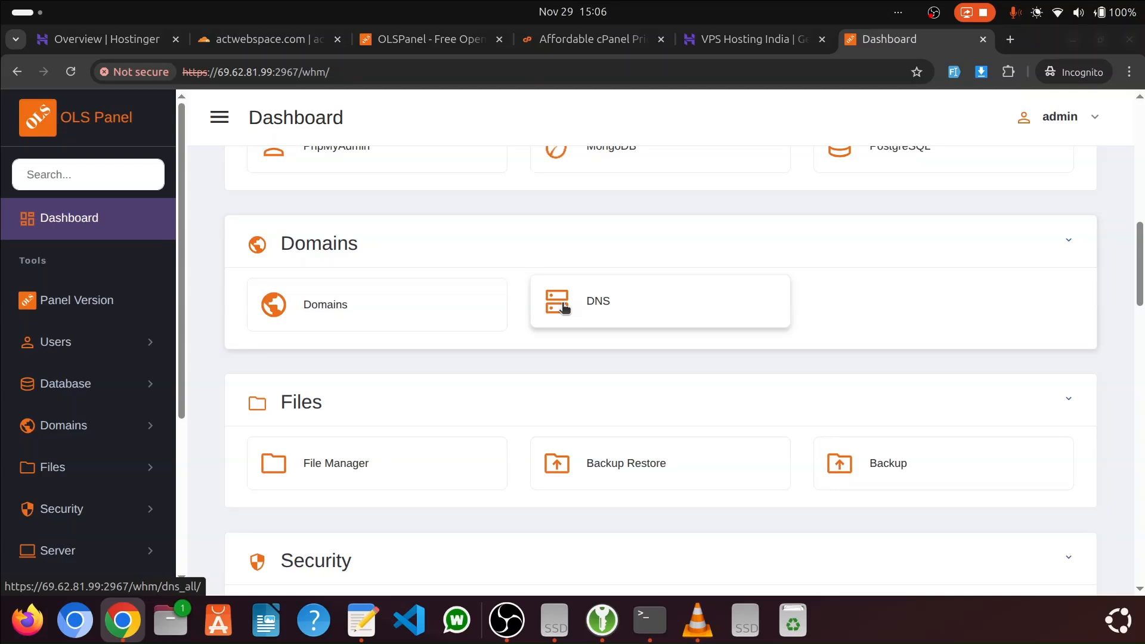
scroll(563, 306, "down", 3)
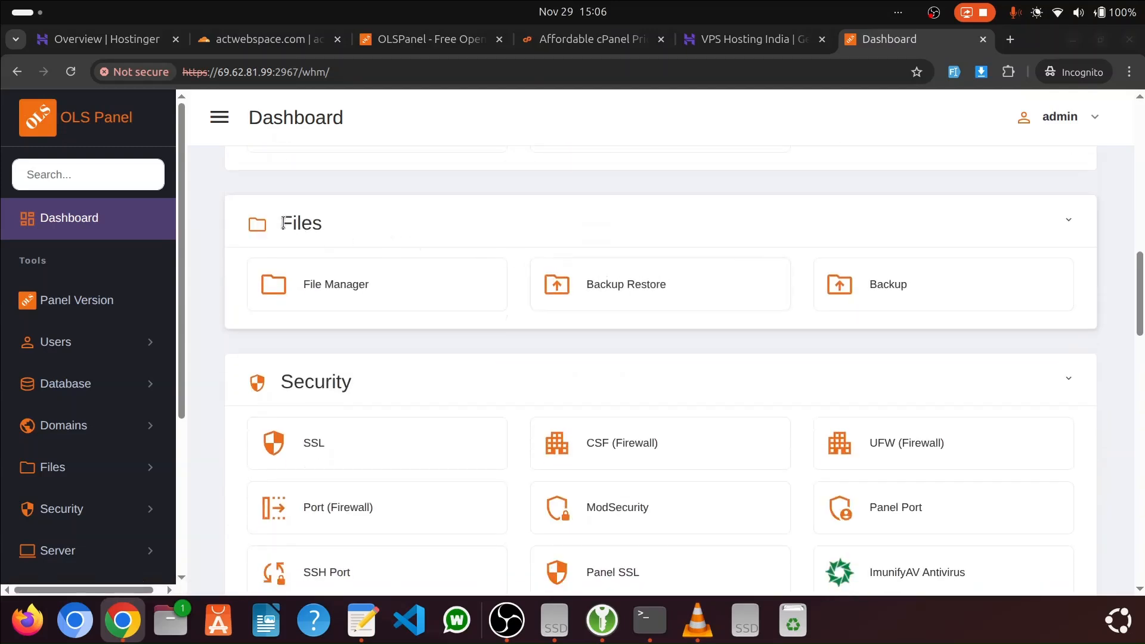
Open File Manager from the Files section to view its page, and return to the dashboard
double_click(283, 223)
left_click(371, 292)
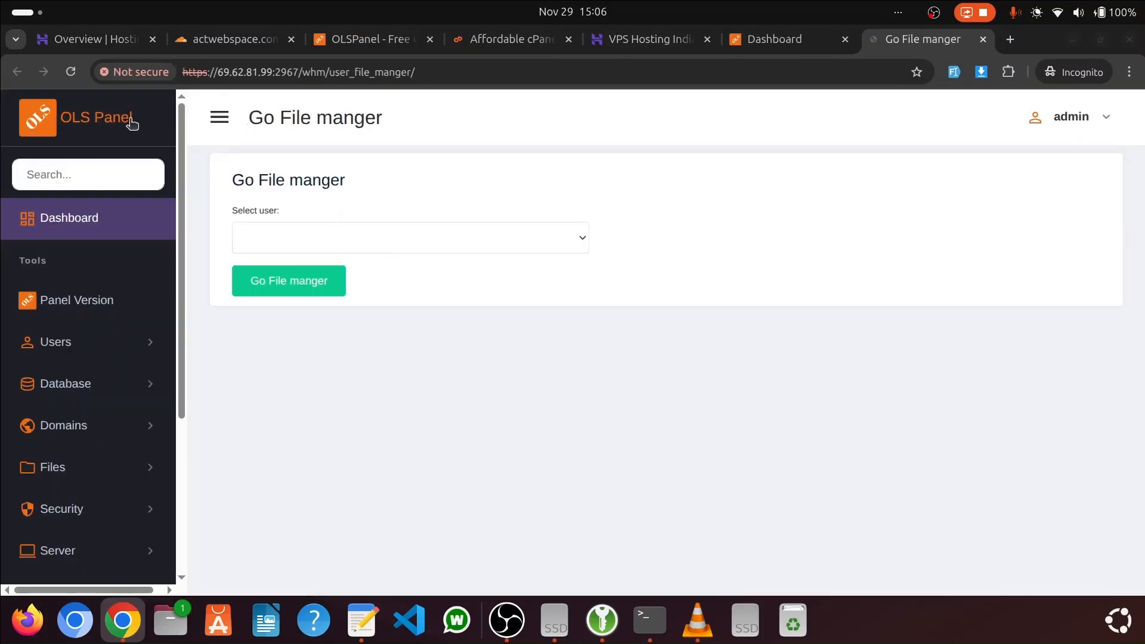
left_click(784, 45)
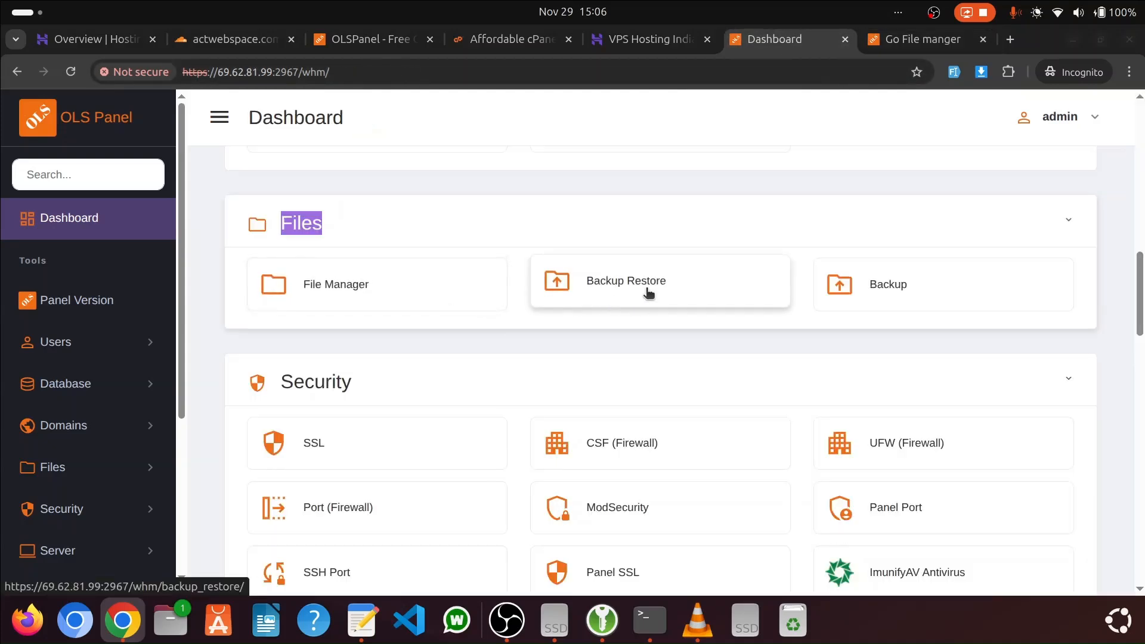
Look over the dashboard's Security, Server, Email, PHP, Node JS and Advance sections
scroll(823, 292, "down", 3)
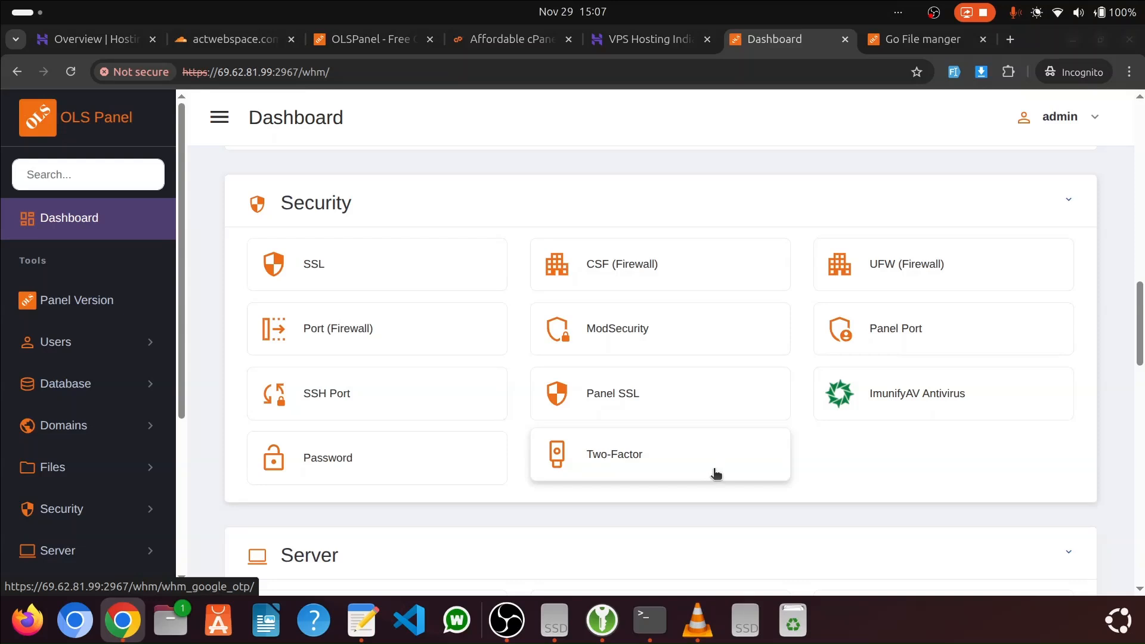
scroll(718, 429, "down", 6)
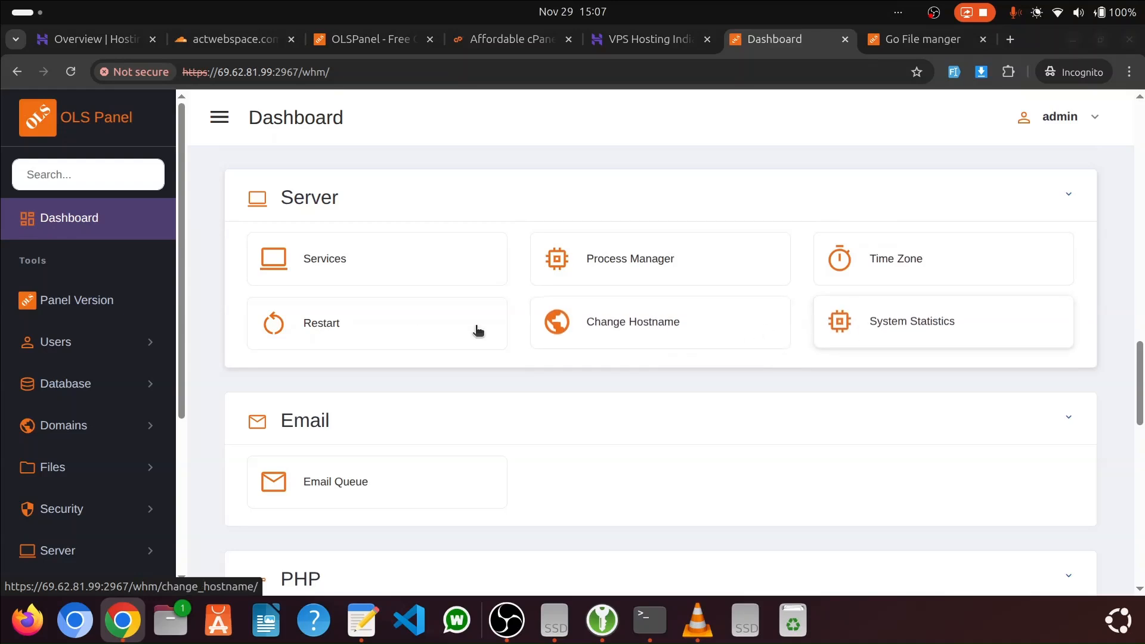
scroll(378, 327, "down", 3)
scroll(420, 317, "down", 3)
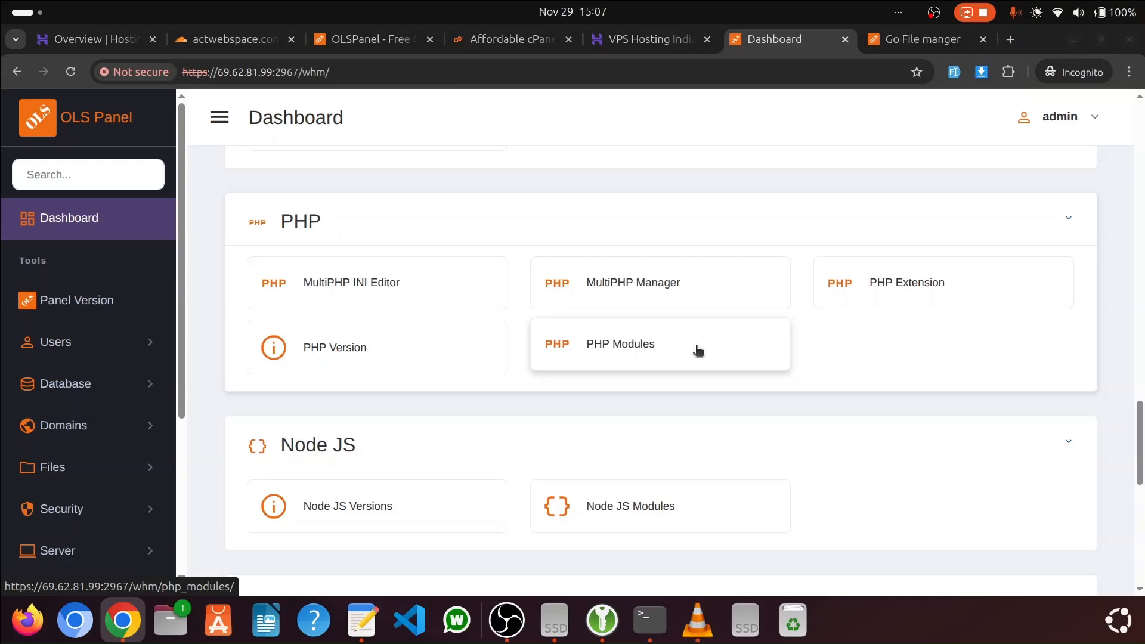
scroll(448, 338, "down", 3)
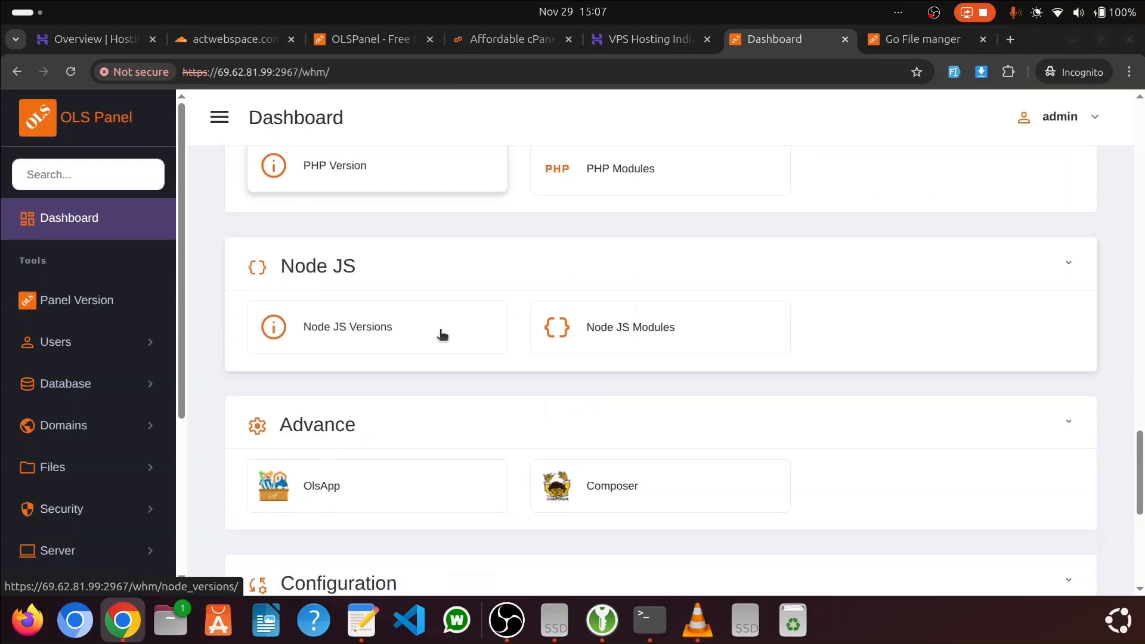
scroll(450, 332, "down", 3)
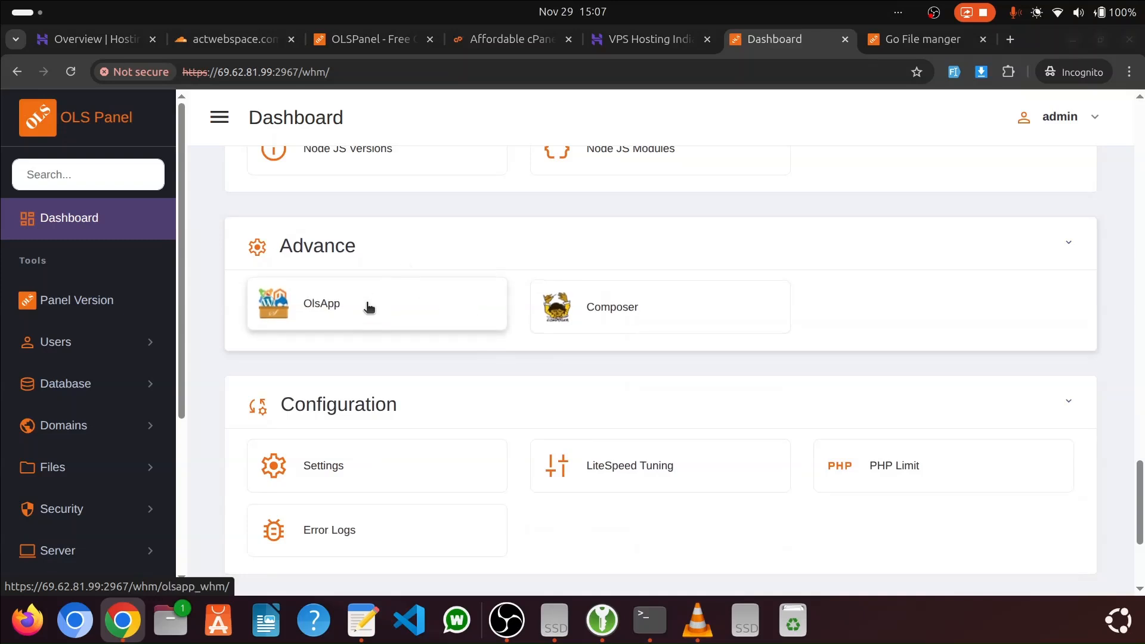
View the OlsApp page from the Advance section and look over the dashboard's Configuration and Account options
left_click(358, 311)
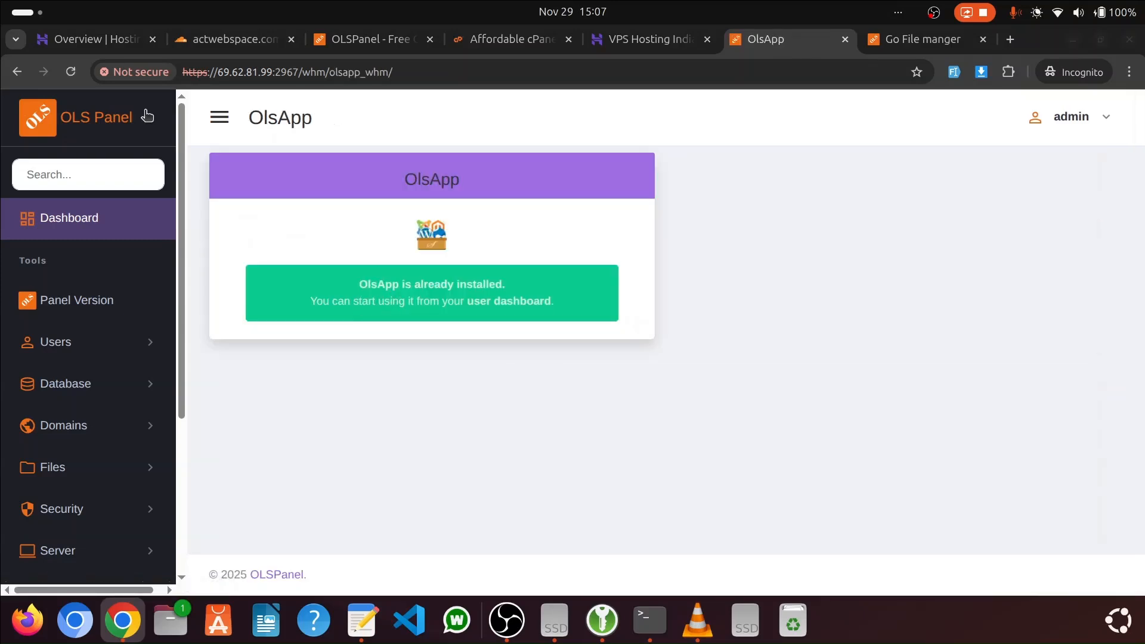
left_click(17, 71)
scroll(498, 289, "down", 3)
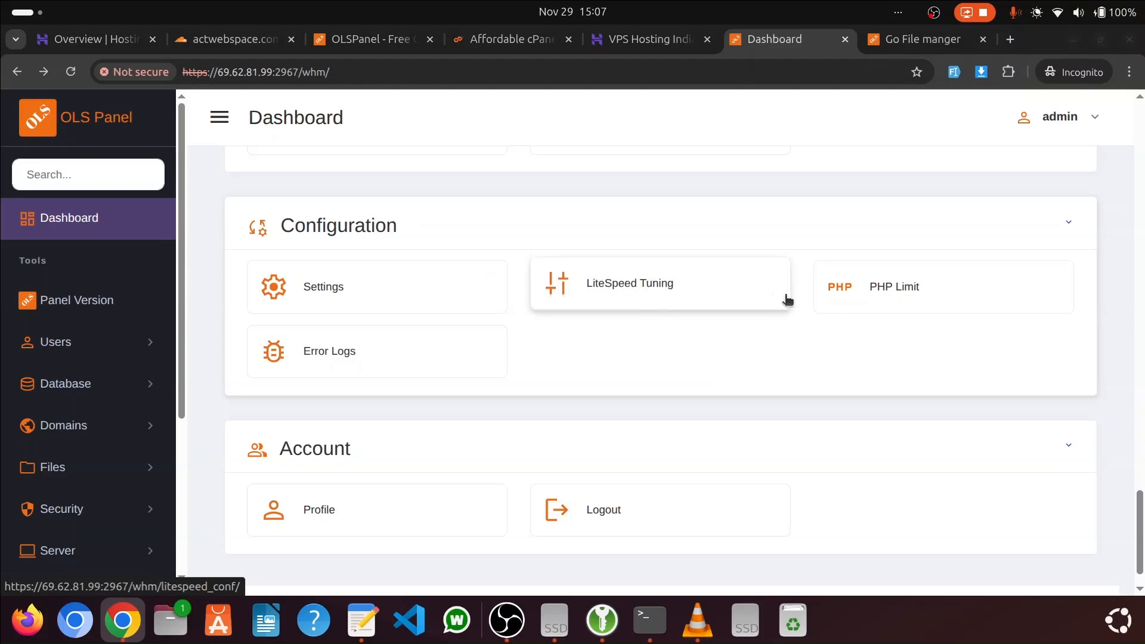
scroll(409, 319, "down", 1)
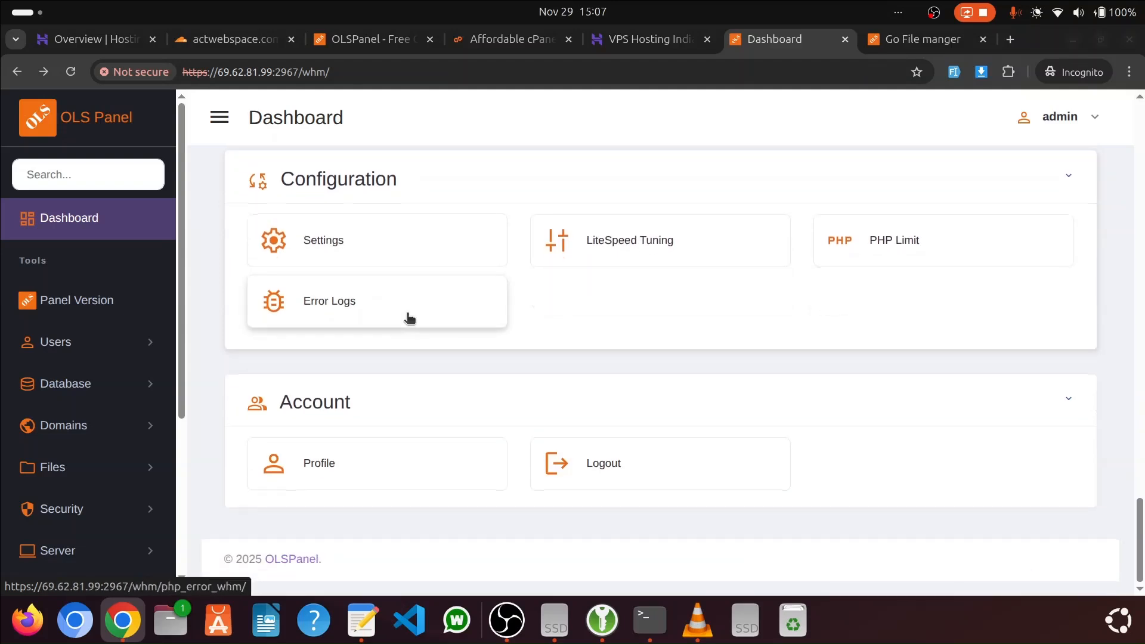
scroll(89, 360, "down", 5)
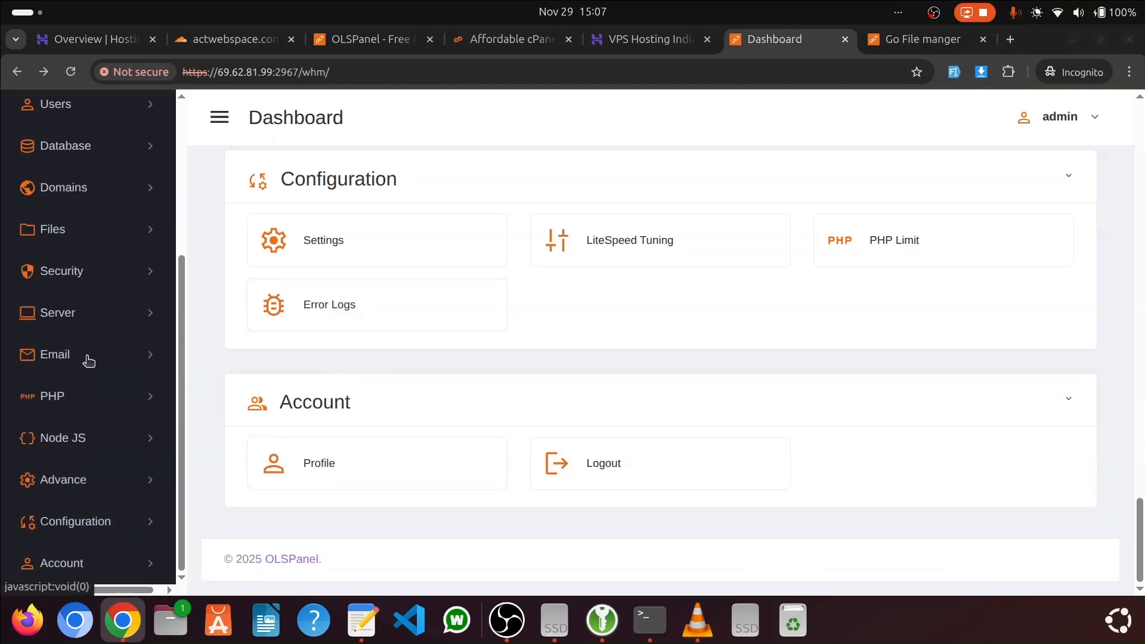
scroll(431, 359, "up", 20)
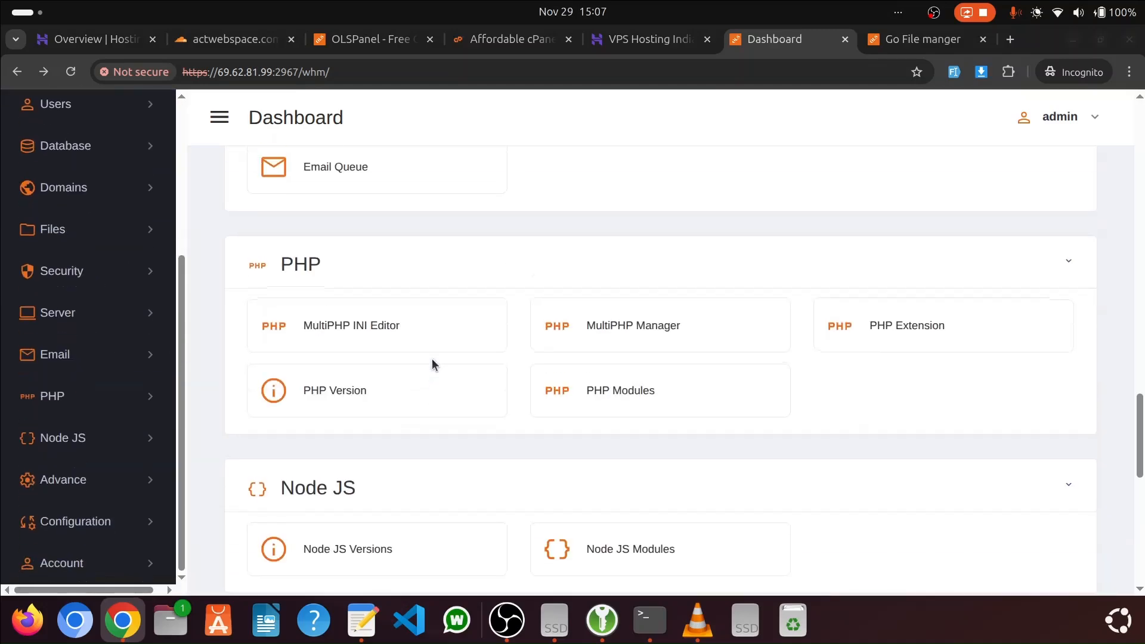
scroll(432, 358, "up", 15)
scroll(432, 357, "up", 5)
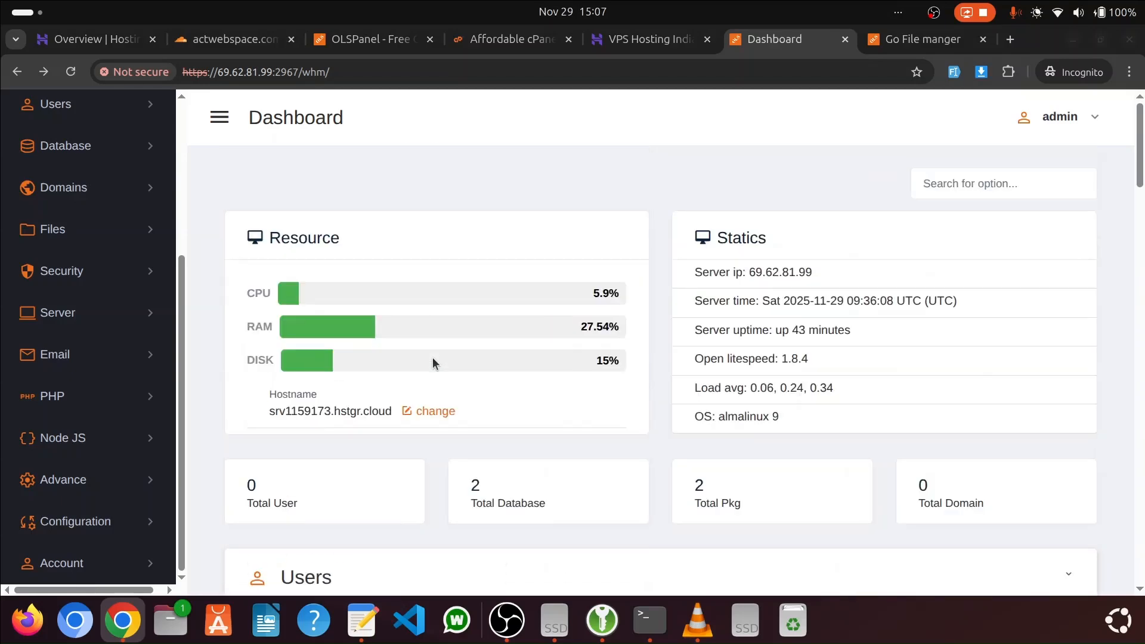
Open the Add User form from the Users section and set the domain to actwebspace.com with PHP version 8.4
scroll(441, 355, "down", 4)
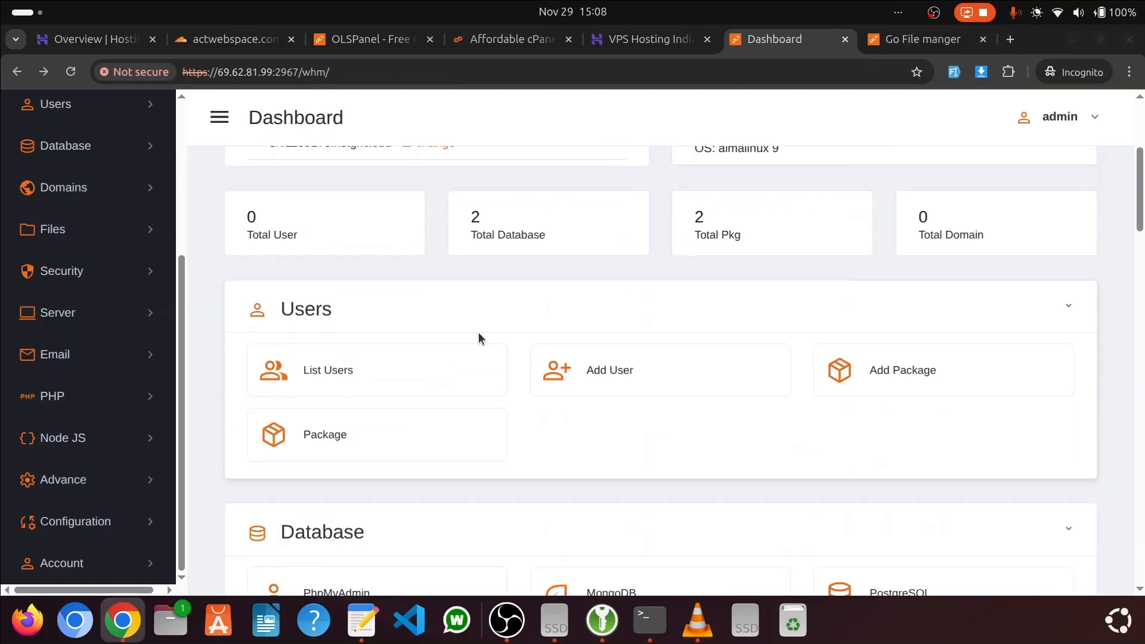
left_click(599, 374)
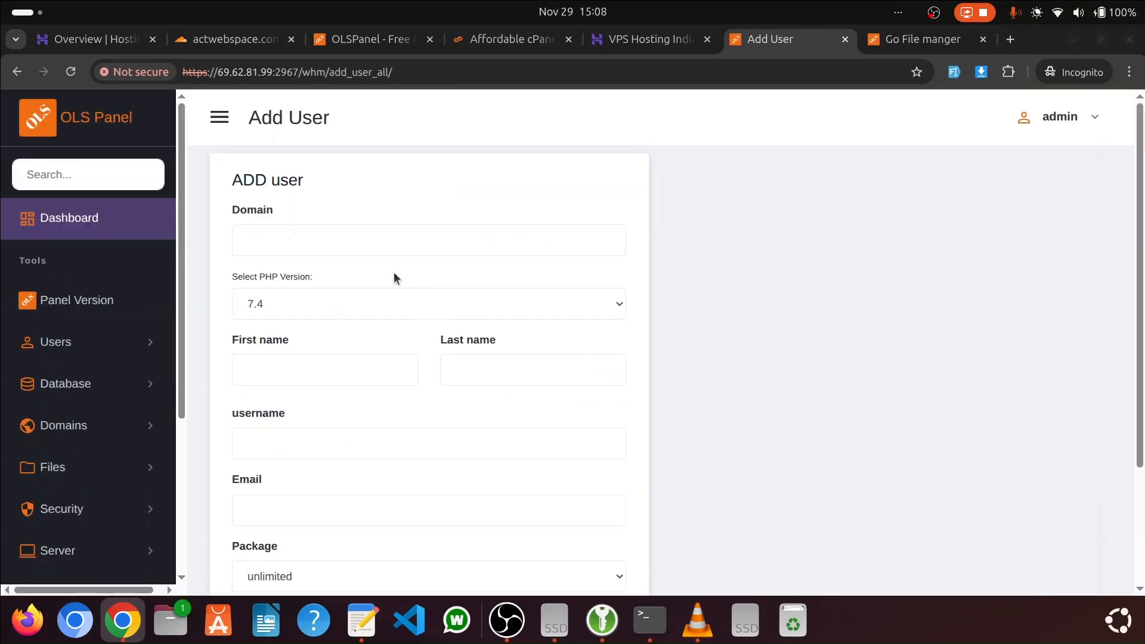
left_click(373, 240)
type("actwebspace.com")
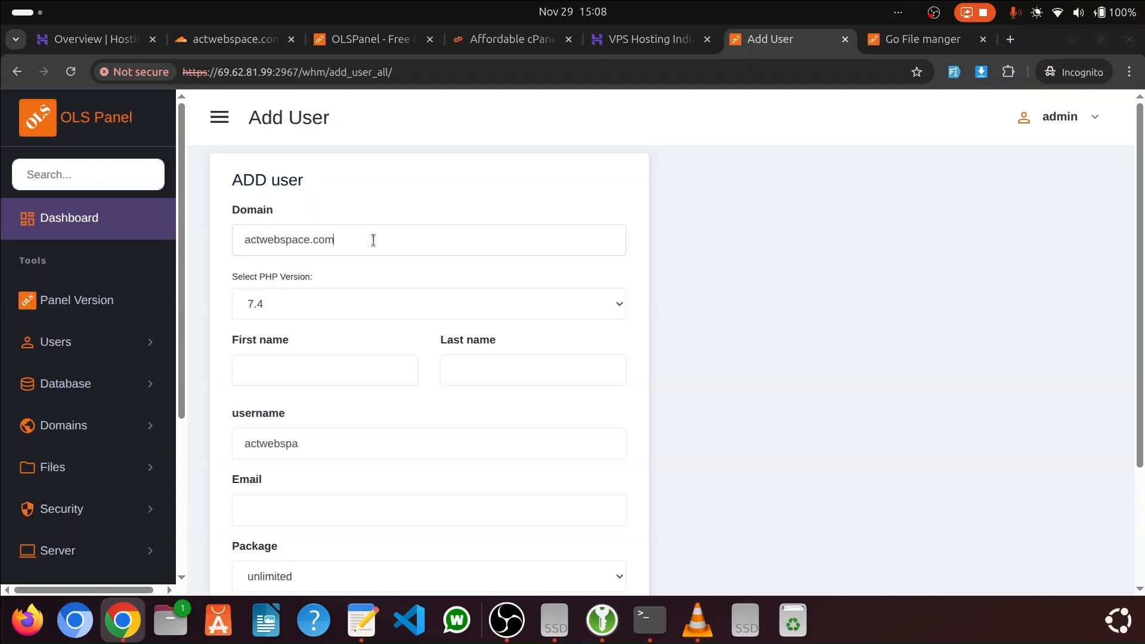
left_click(331, 306)
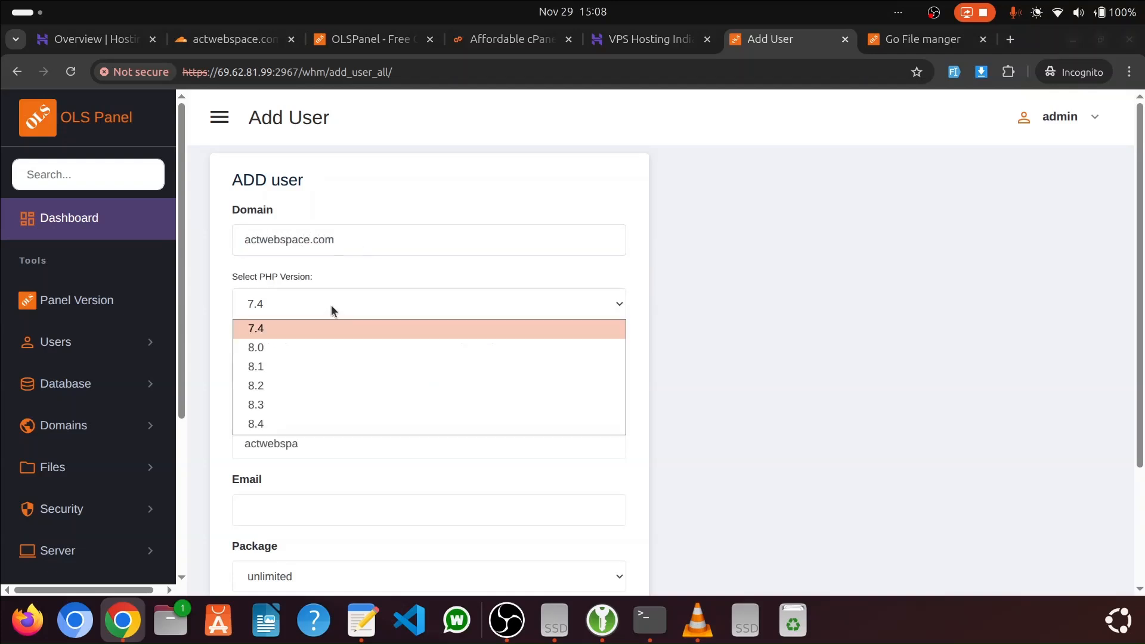
left_click(273, 421)
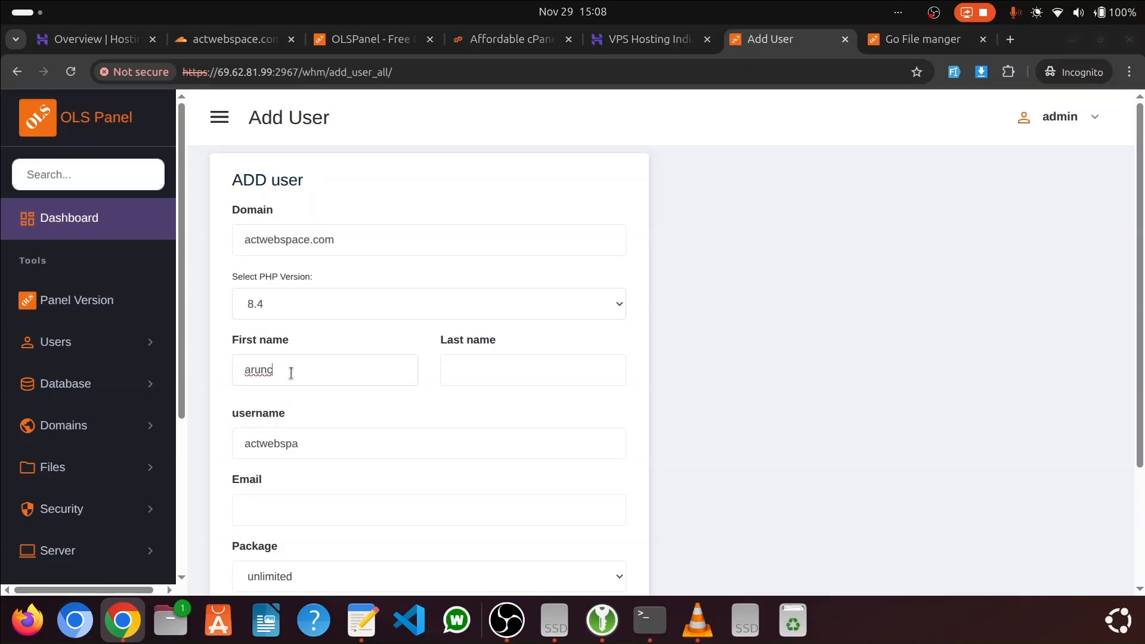
Enter the new user's first name and last name in their respective fields
double_click(290, 373)
key("Tab")
Fill in the user's e-mail address from the saved suggestions and assign the Starter package
left_click(325, 444)
scroll(316, 370, "down", 5)
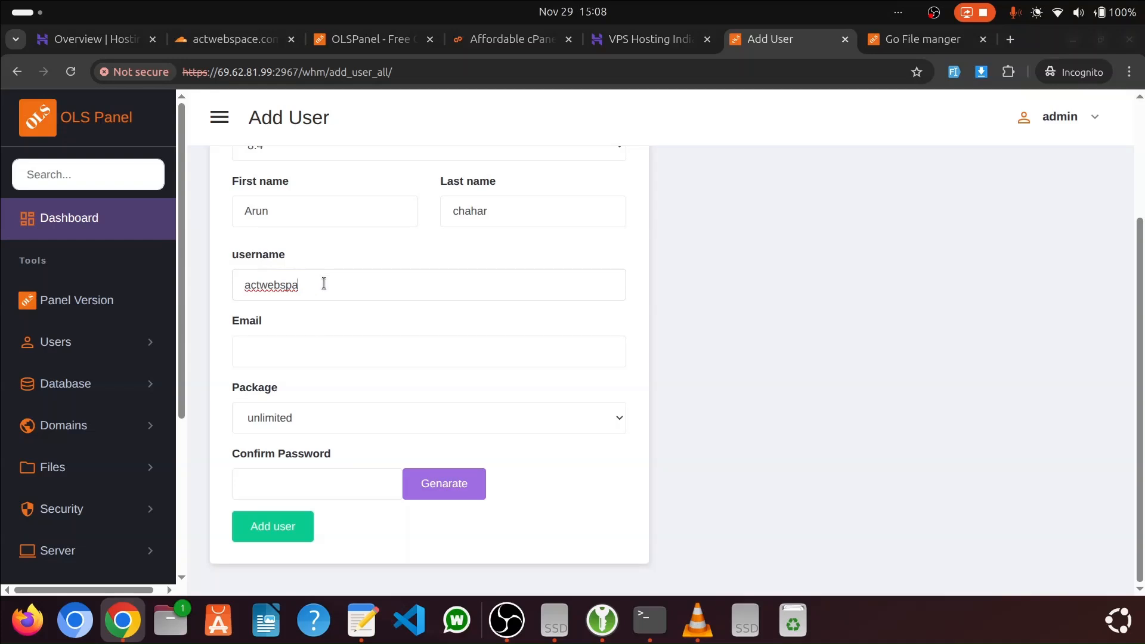
left_click(298, 348)
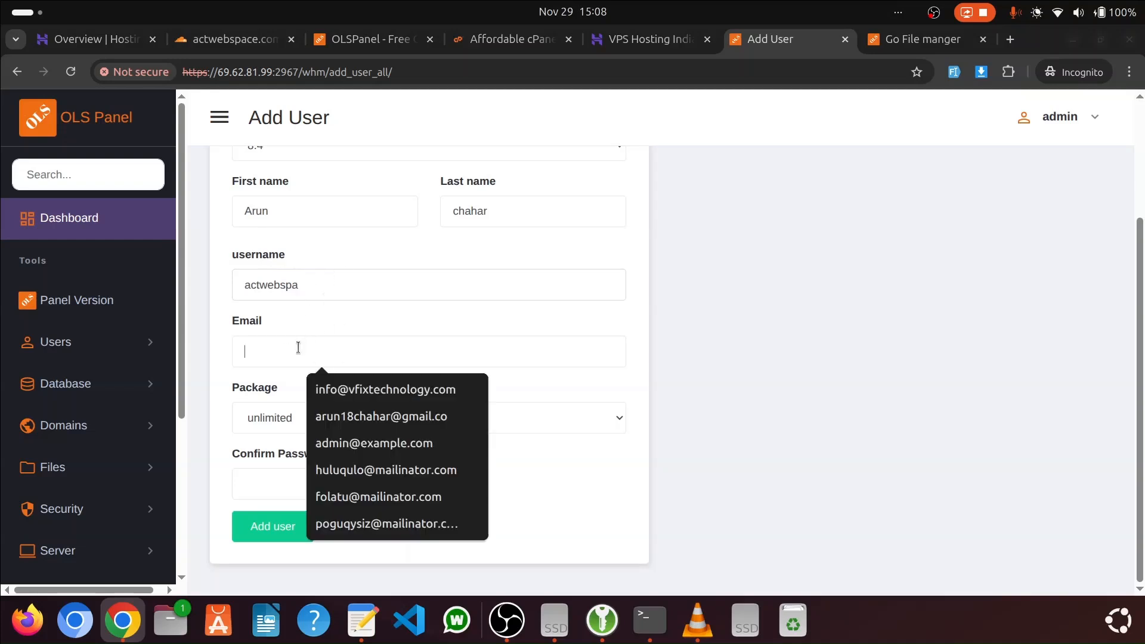
left_click(370, 393)
left_click(327, 422)
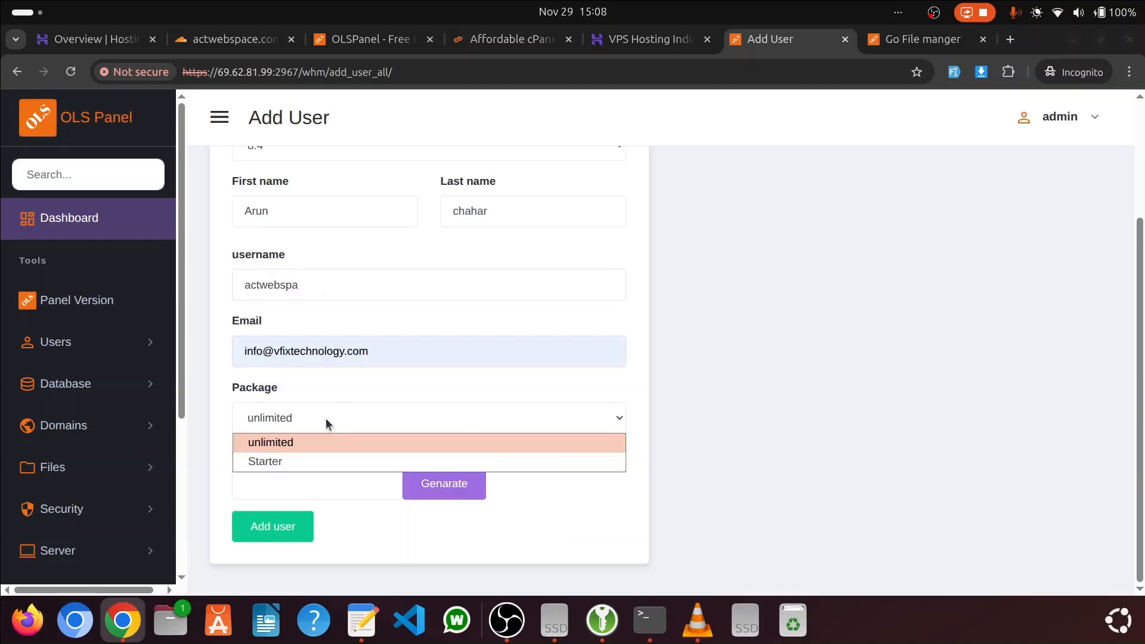
left_click(289, 462)
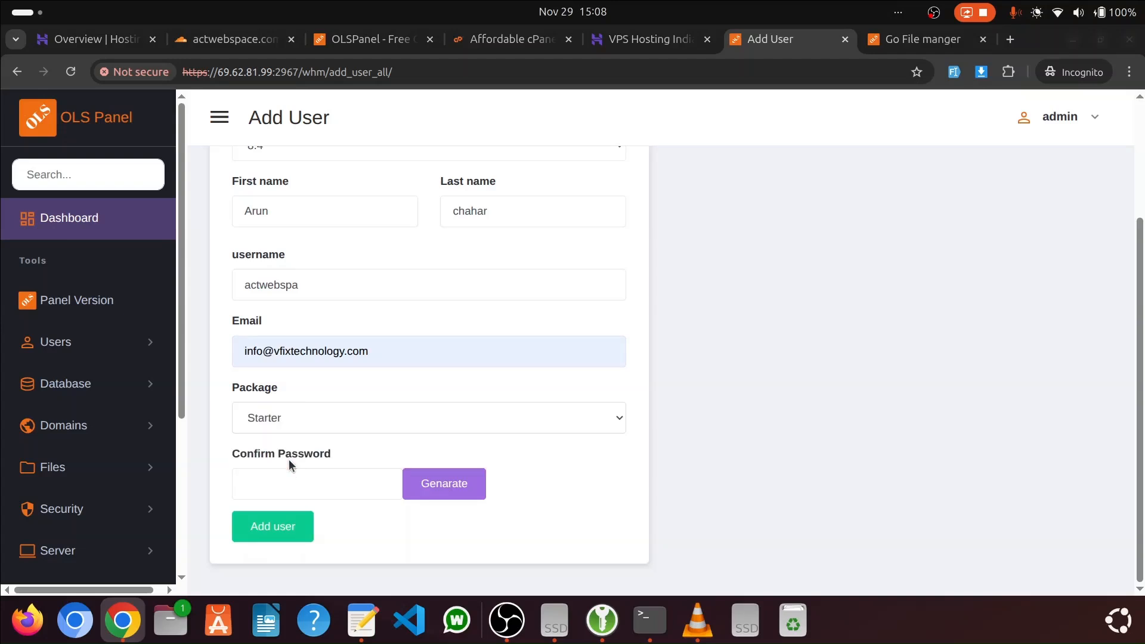
Generate a password for the new user and paste it into the text editor notes below an underscore separator line
left_click(434, 483)
left_click_drag(371, 487, 240, 486)
key("ctrl+c")
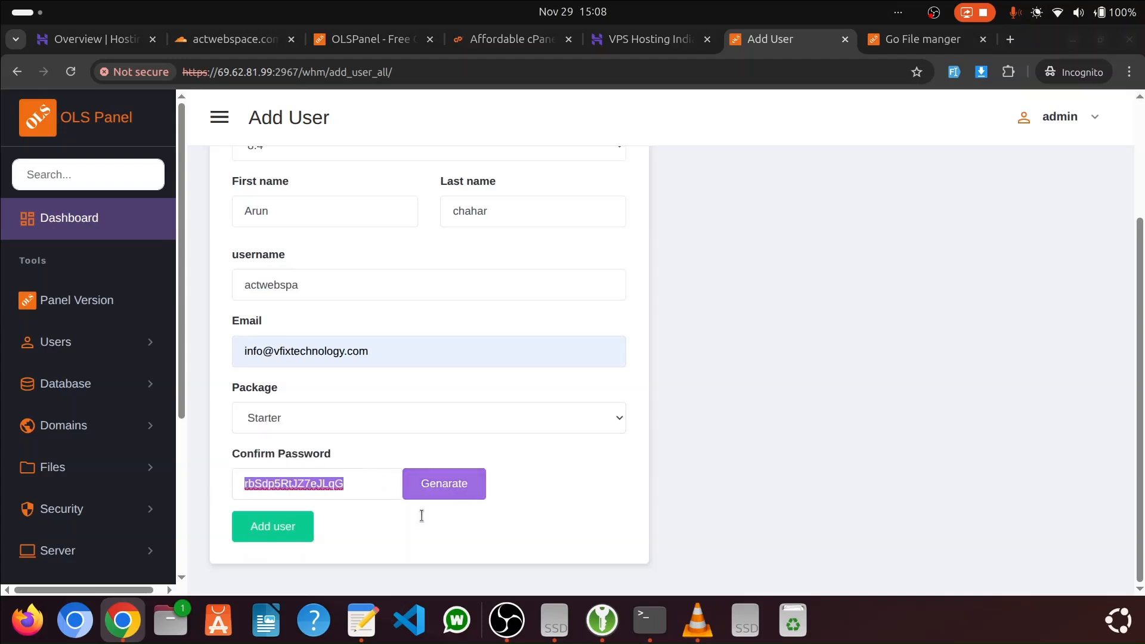
left_click(365, 624)
left_click(256, 165)
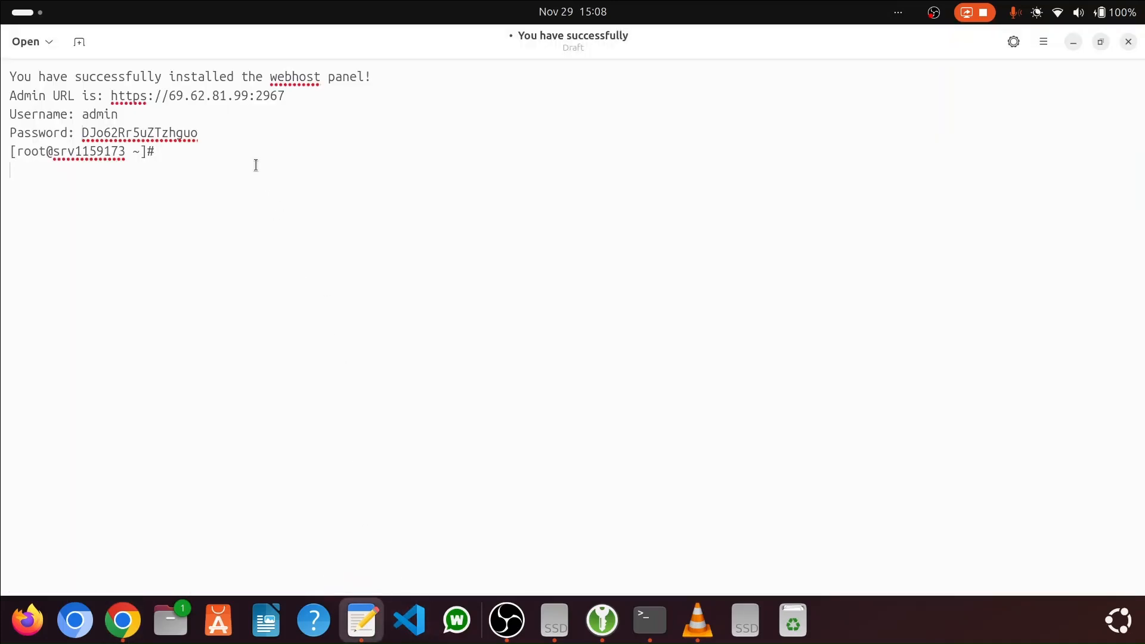
key("Return")
type("_")
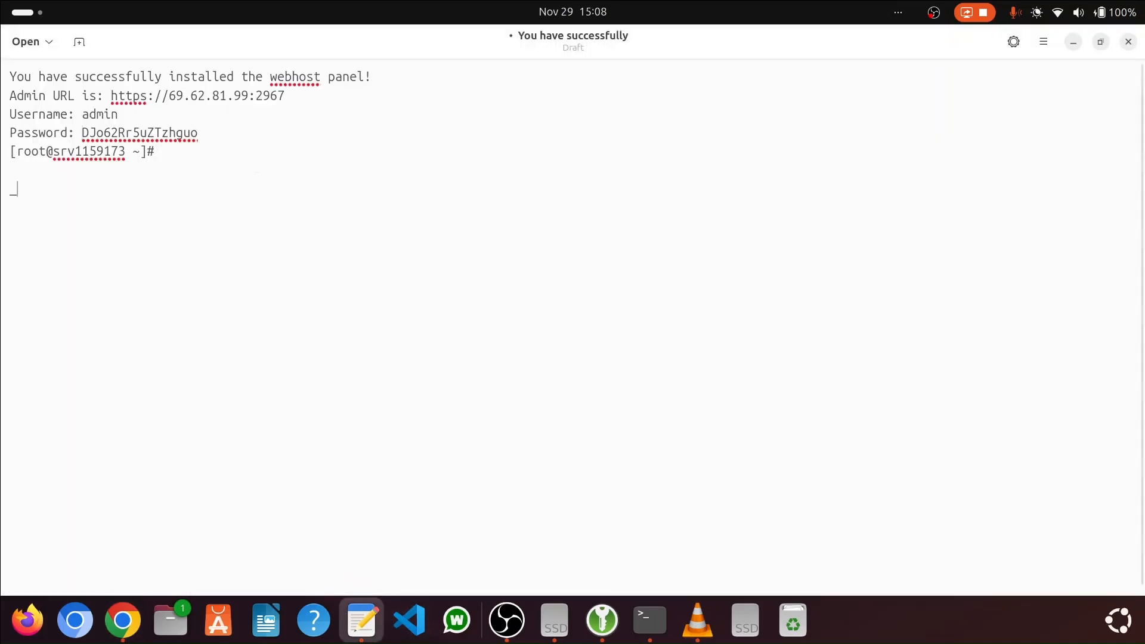
type("______________________")
key("ctrl+v")
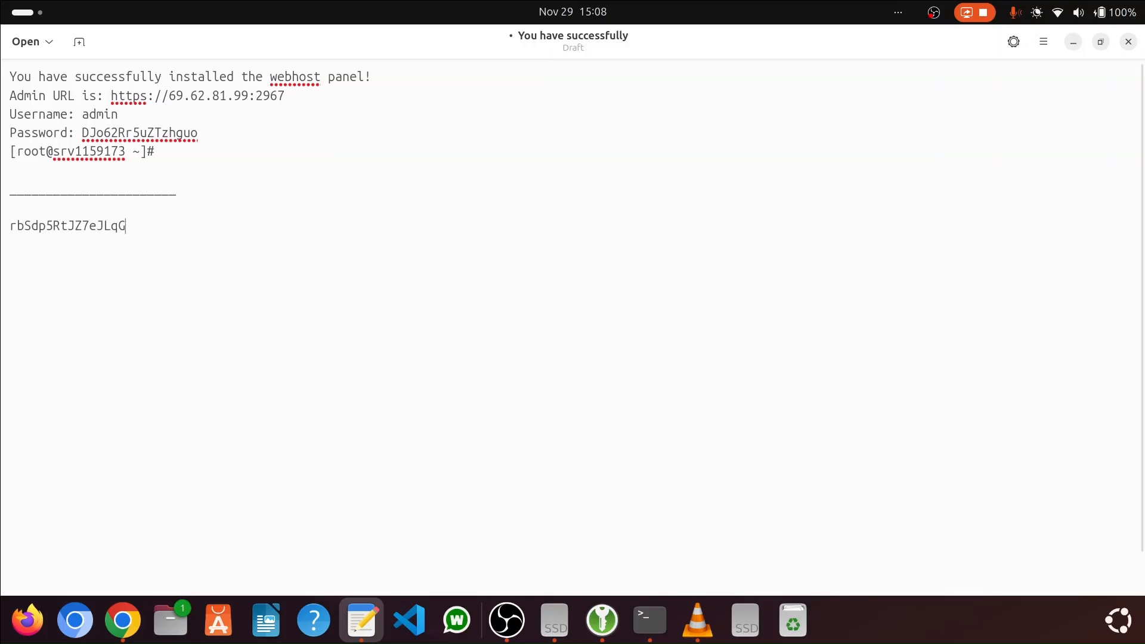
Copy the new user's username from the form into the text editor notes above the password, and return to the form
key("alt+Tab")
double_click(323, 292)
key("ctrl+c")
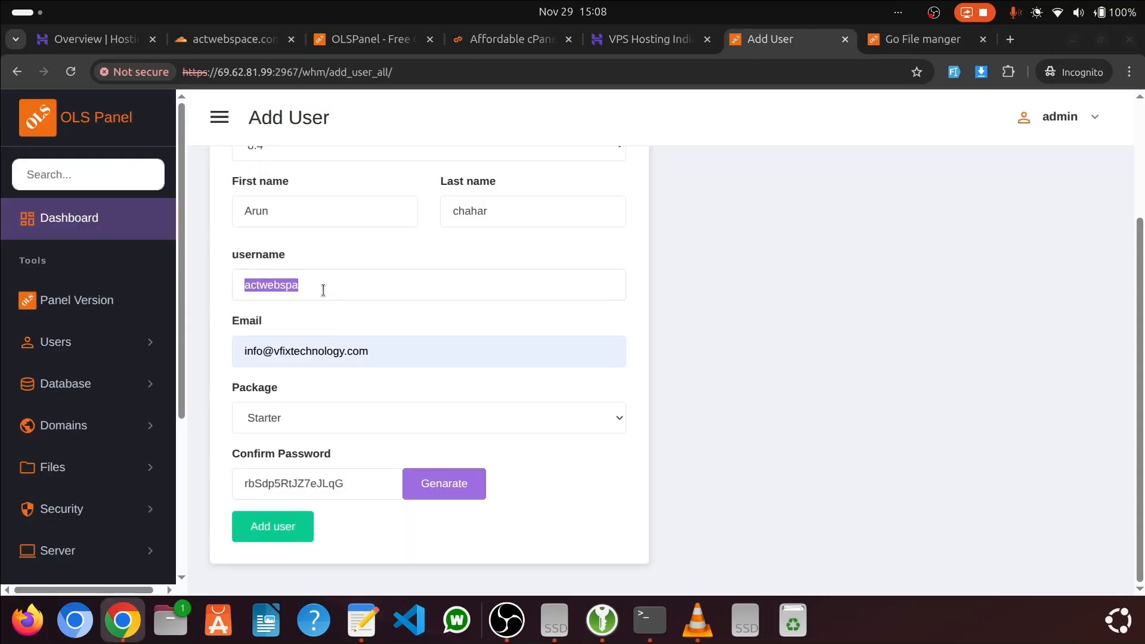
key("alt+Tab")
left_click(78, 207)
key("ctrl+v")
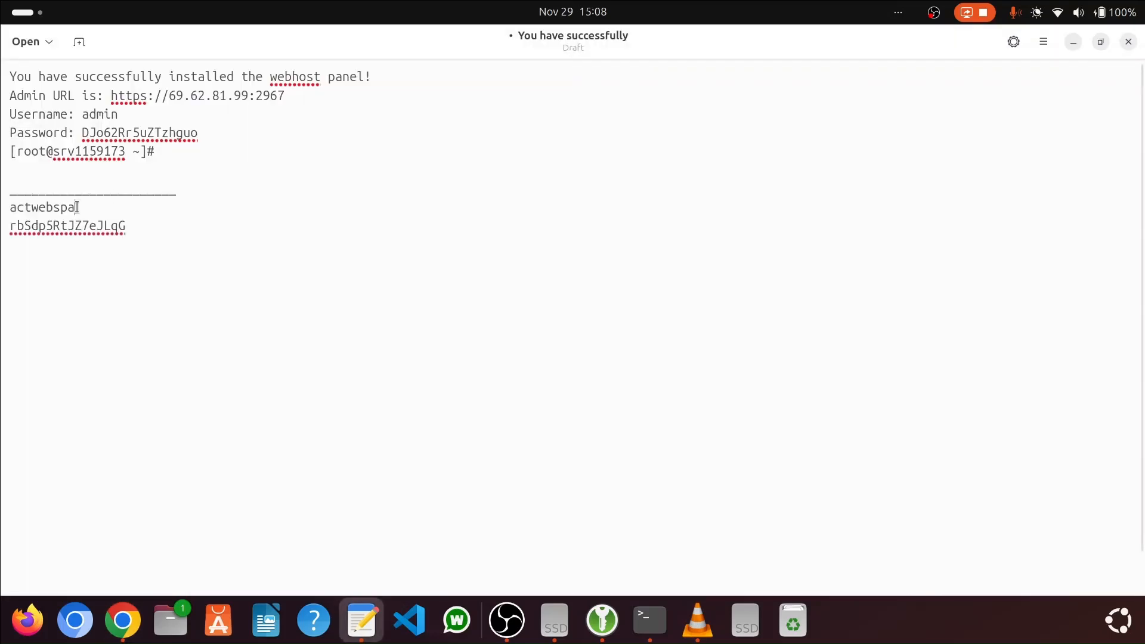
key("alt+Tab")
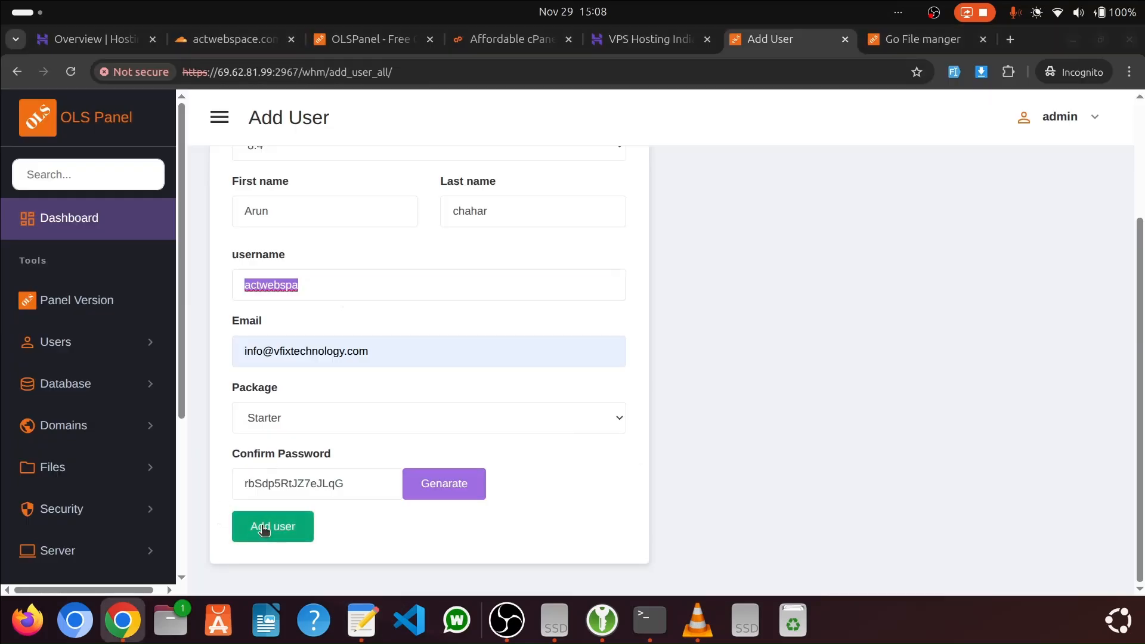
Submit the completed form to create the new user account for actwebspace.com
left_click(263, 529)
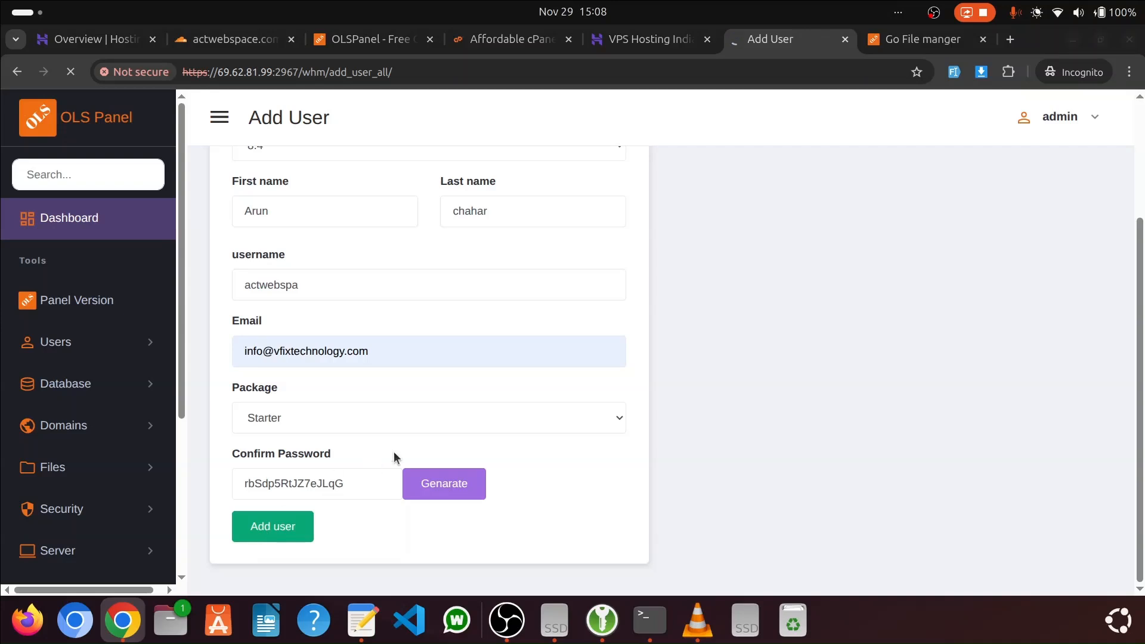
scroll(401, 457, "up", 2)
scroll(402, 452, "up", 1)
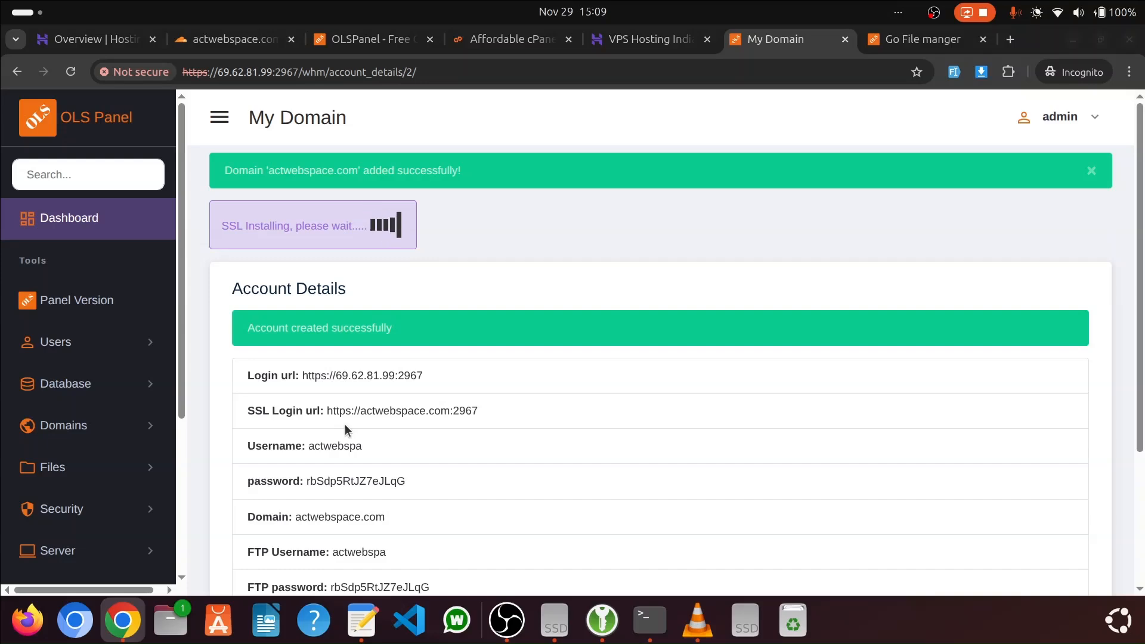
Switch to Cloudflare, open the DNS records of actwebspace.com and check the IP address in the A record
left_click(226, 40)
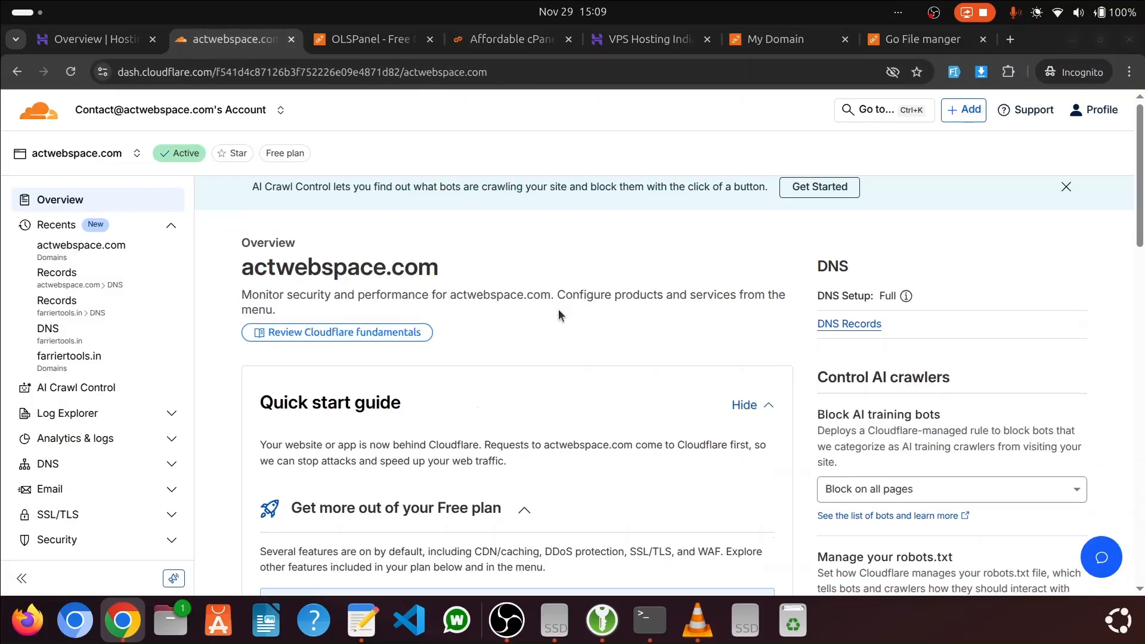
scroll(558, 309, "down", 10)
scroll(570, 308, "down", 1)
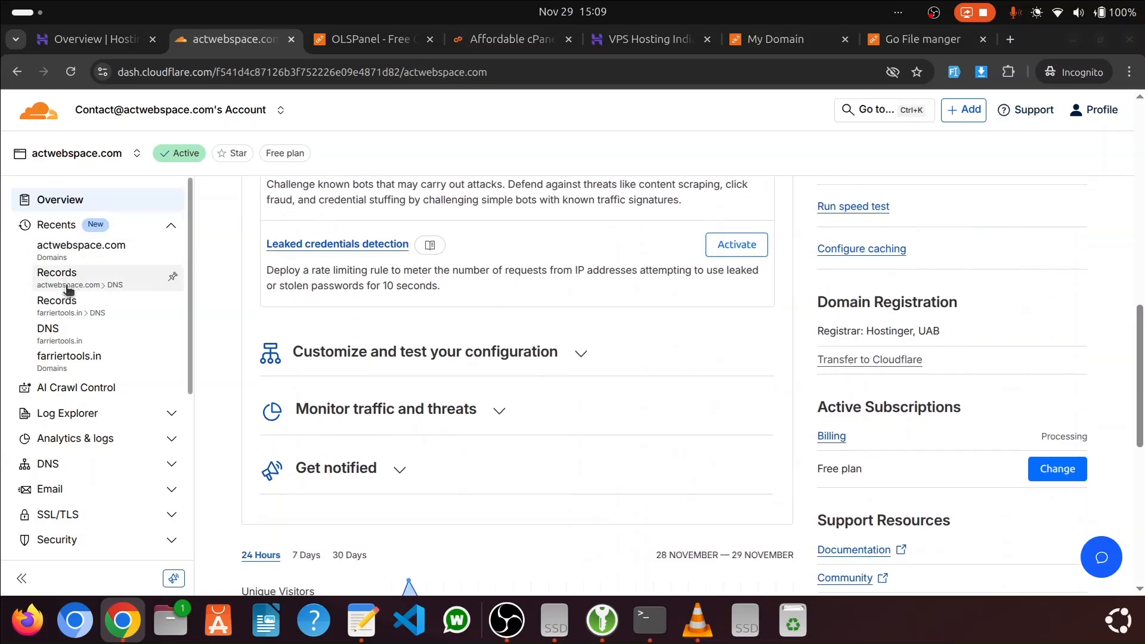
scroll(121, 325, "down", 3)
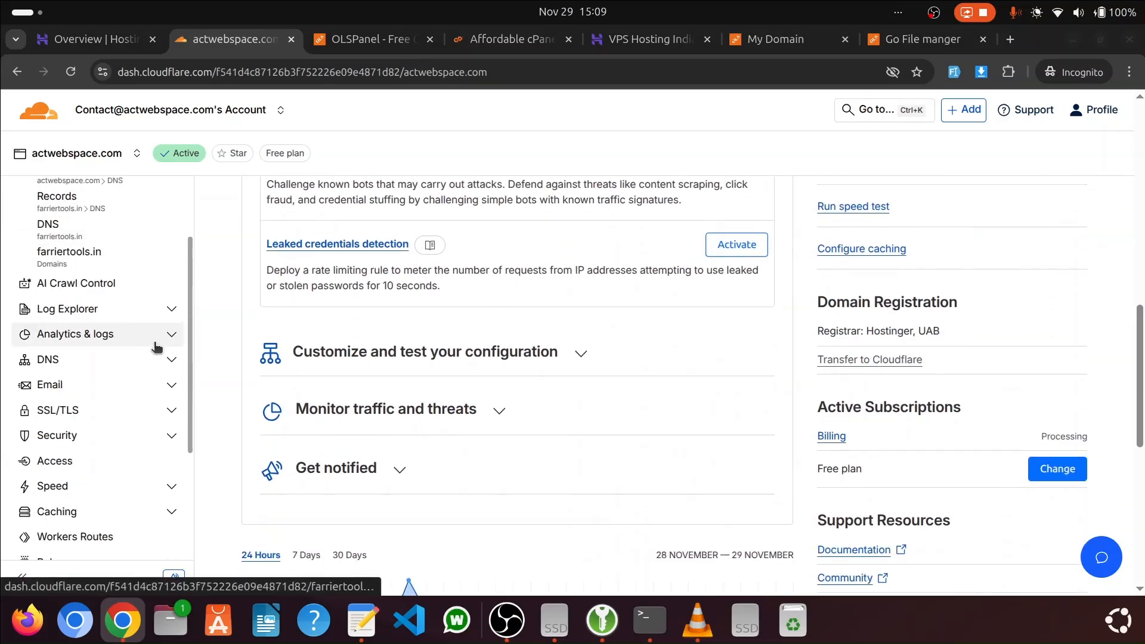
scroll(954, 305, "up", 7)
scroll(917, 274, "up", 5)
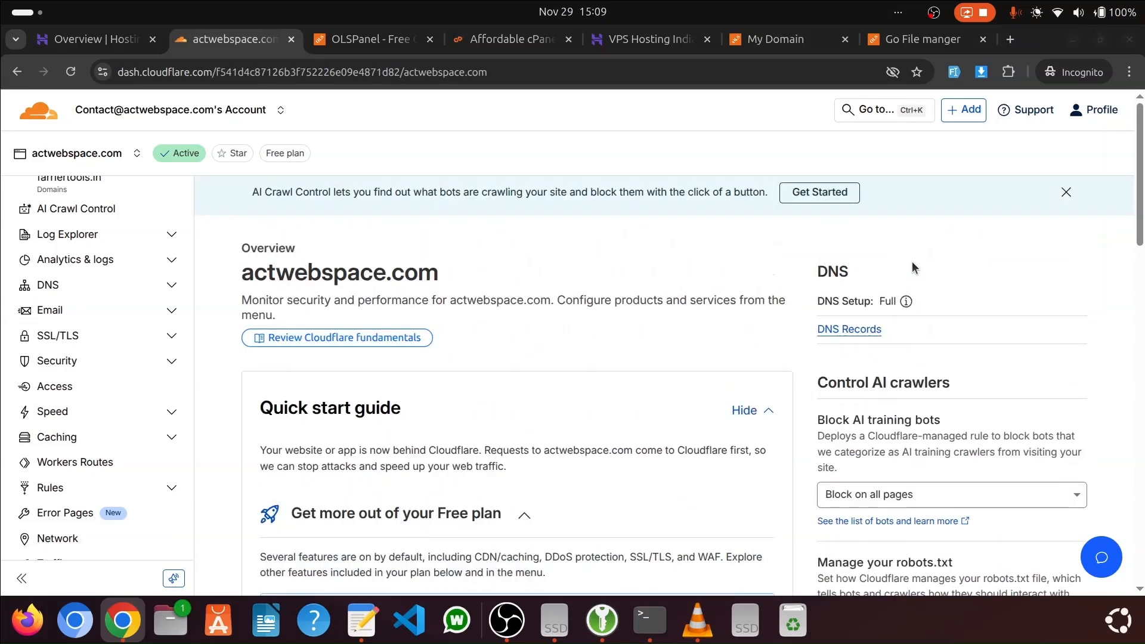
scroll(446, 262, "down", 3)
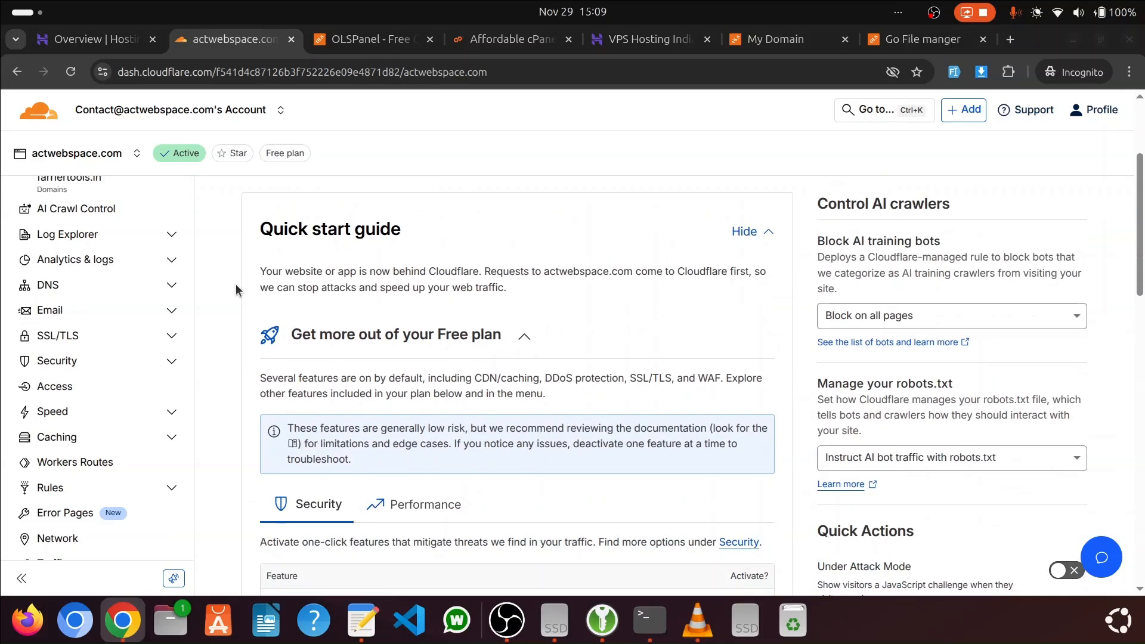
left_click(98, 297)
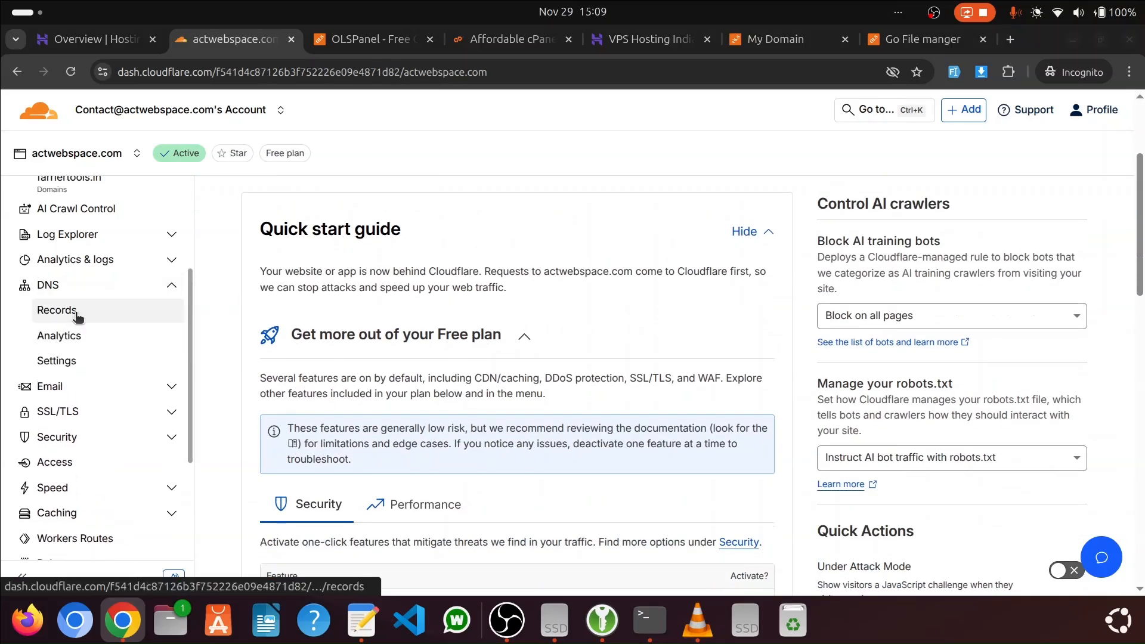
left_click(74, 311)
scroll(727, 340, "down", 6)
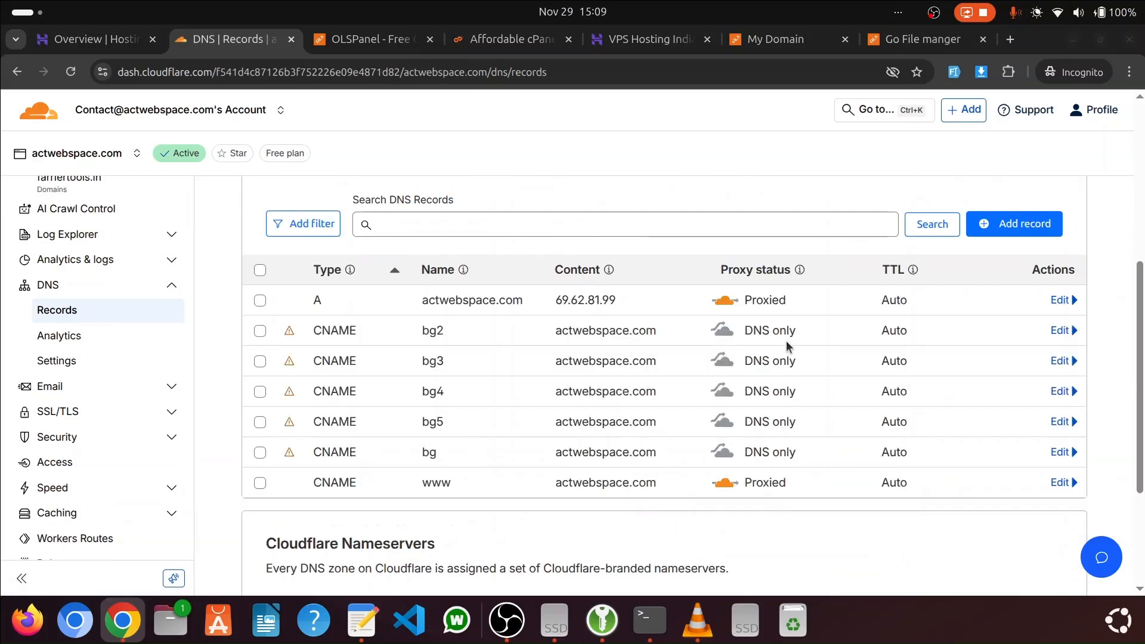
left_click_drag(556, 300, 620, 306)
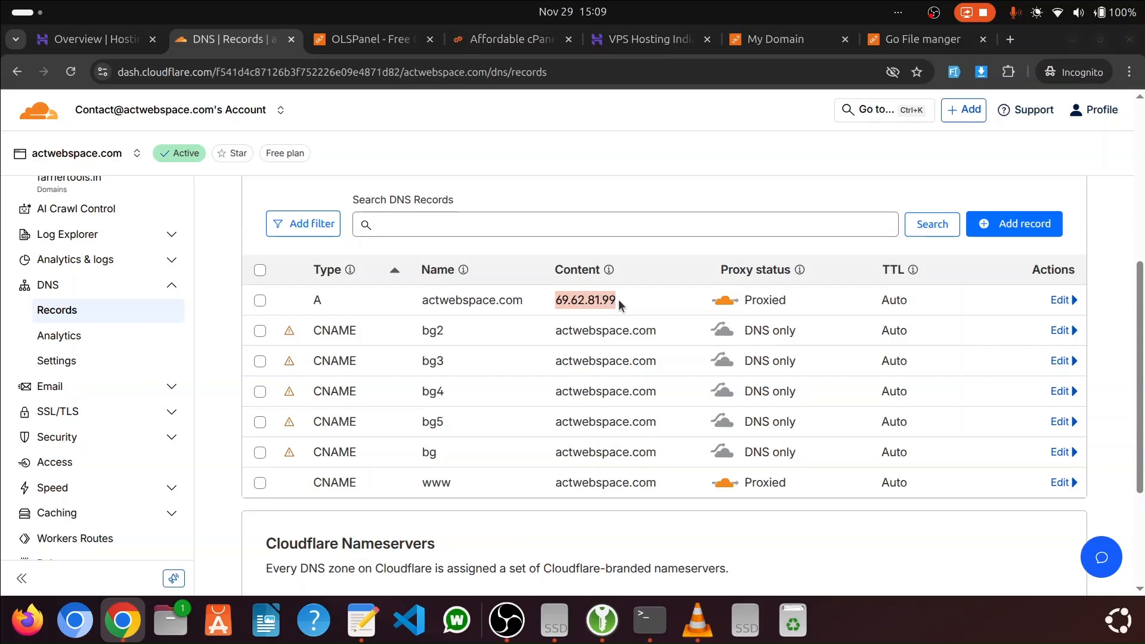
left_click_drag(556, 300, 626, 310)
Return to the new account's details page in OLSPanel and check its domain and SSL status notices
left_click(119, 39)
left_click(369, 39)
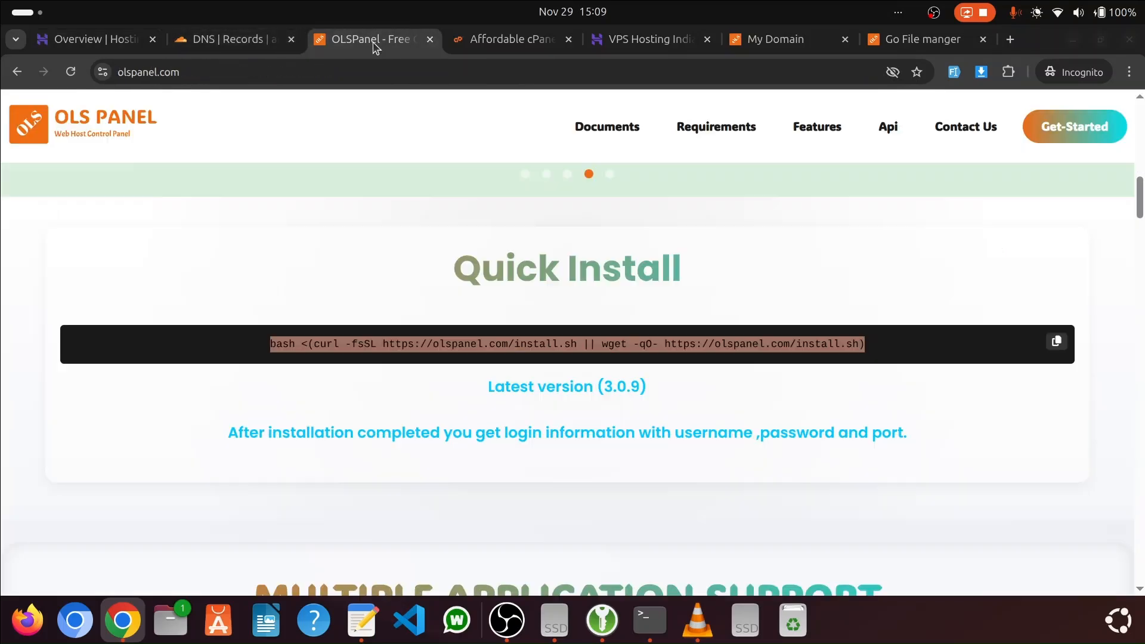
left_click(510, 46)
left_click(644, 39)
left_click(772, 39)
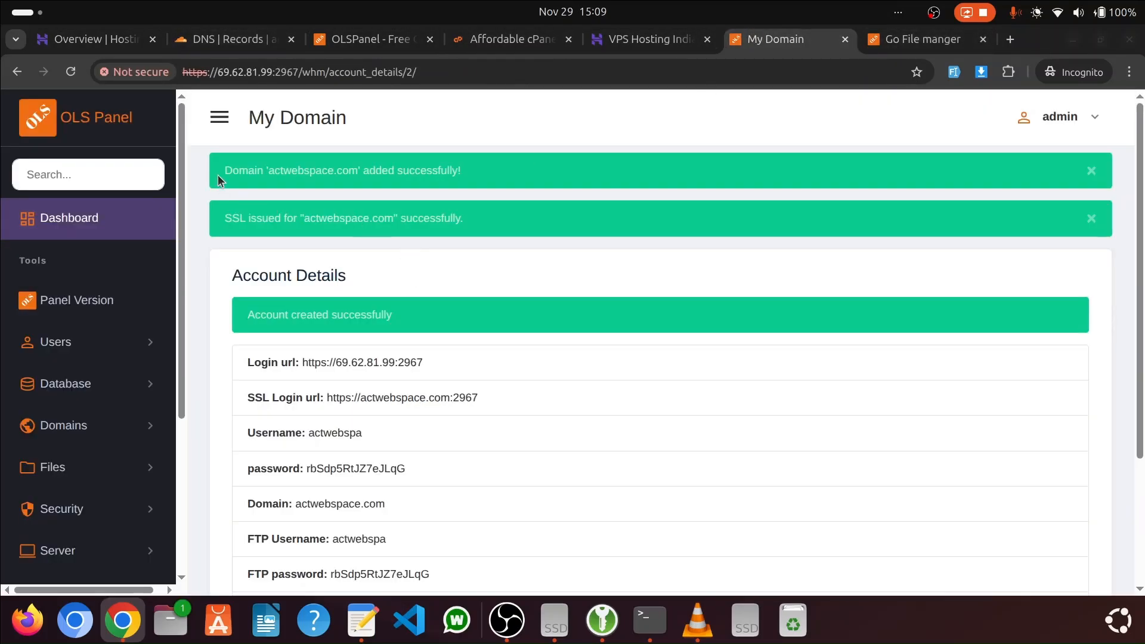
left_click_drag(218, 174, 430, 177)
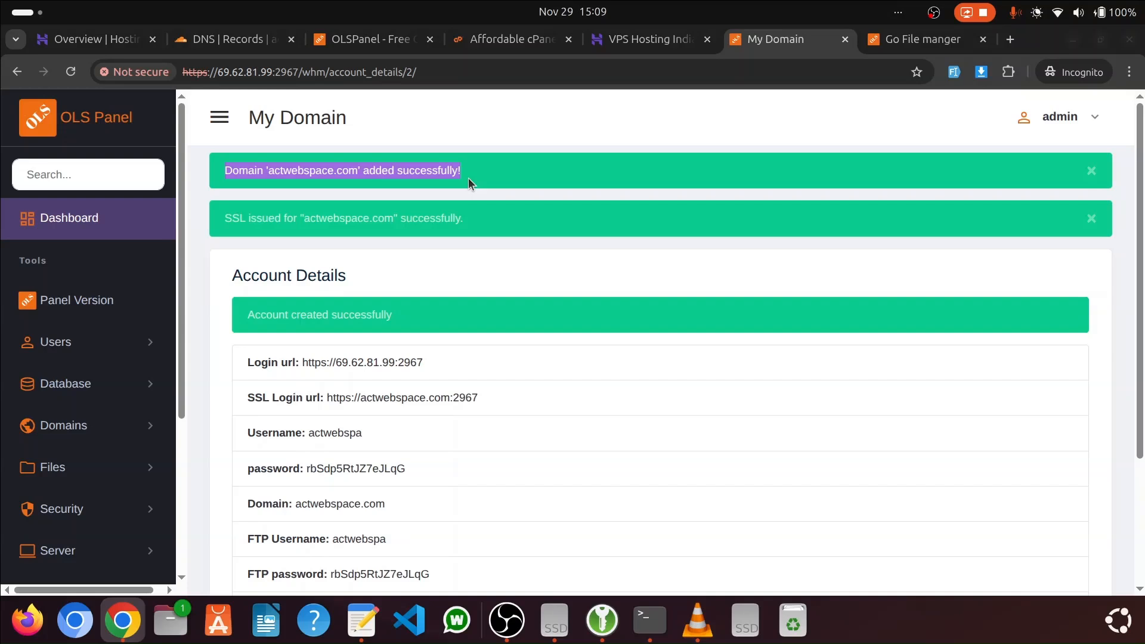
scroll(424, 325, "down", 3)
scroll(426, 311, "up", 3)
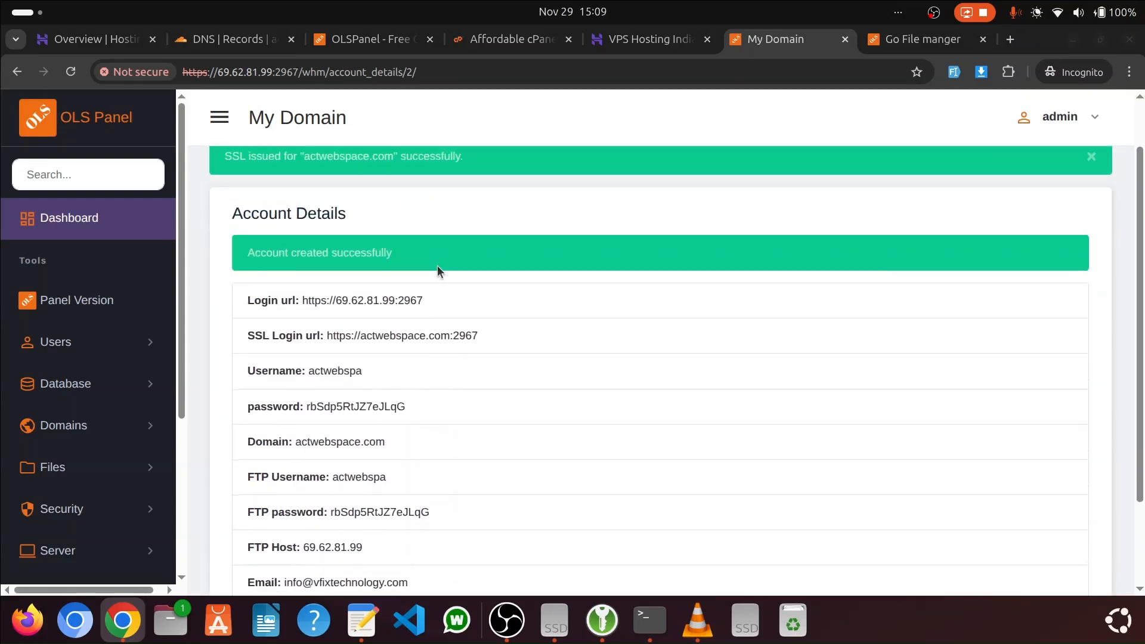
Review the login URLs, credentials, FTP details and package listed for the new account
scroll(385, 357, "down", 2)
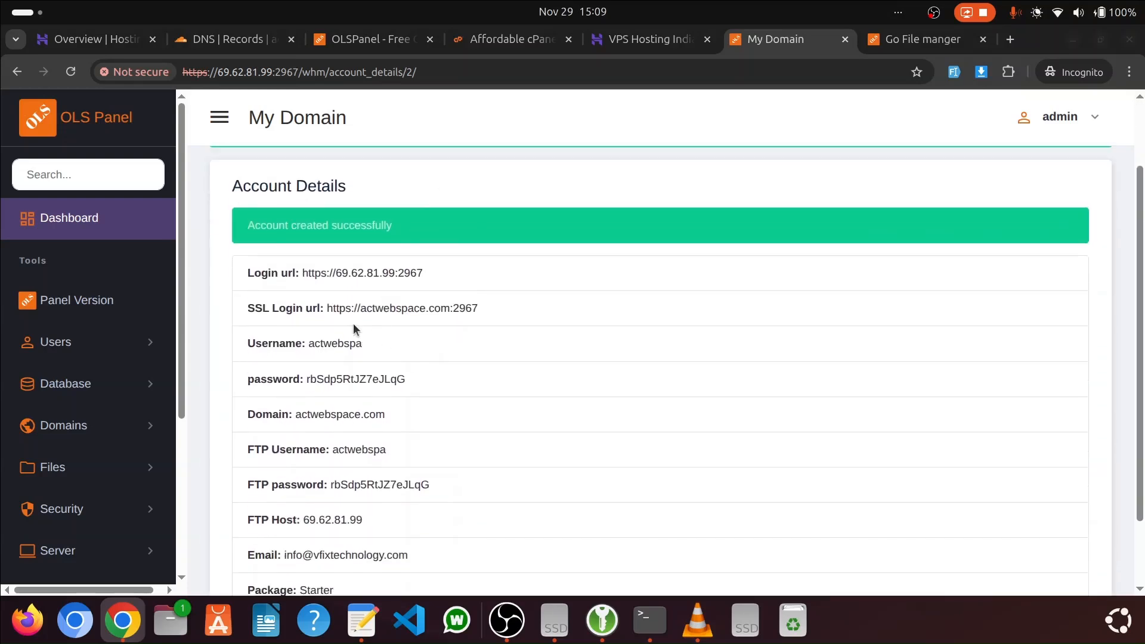
left_click_drag(307, 276, 441, 328)
left_click_drag(315, 349, 411, 358)
left_click_drag(329, 379, 411, 382)
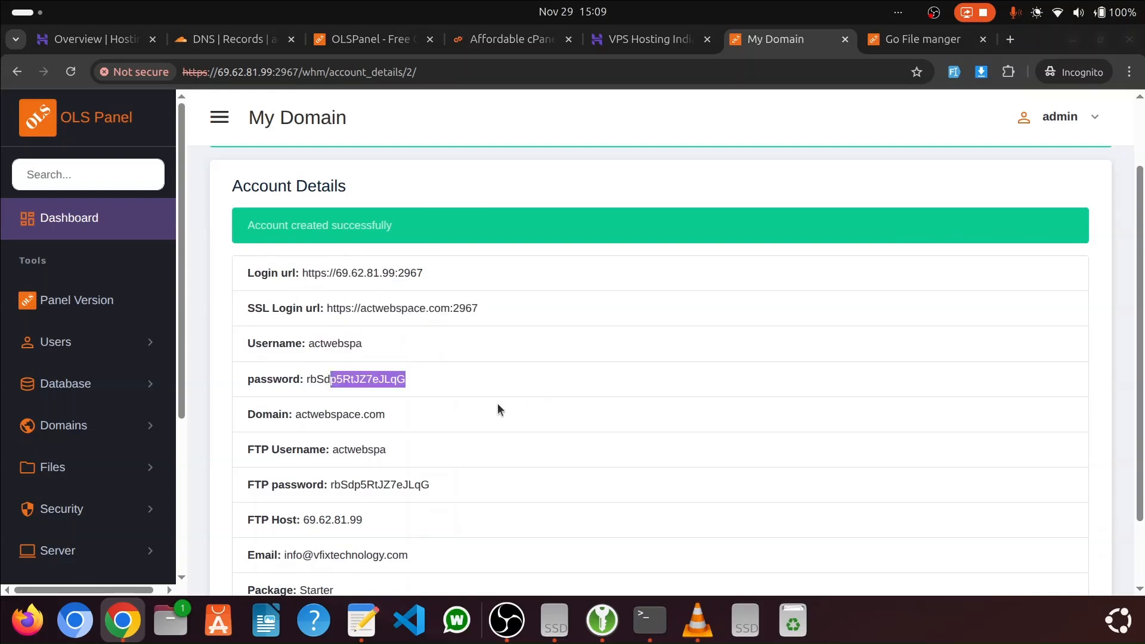
scroll(433, 400, "down", 2)
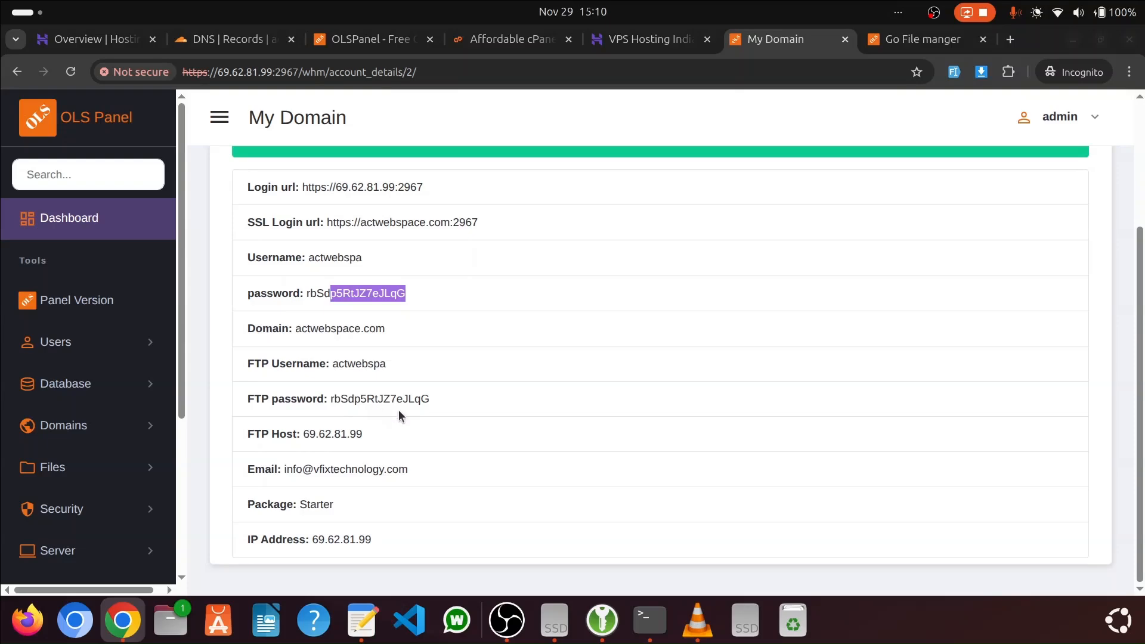
scroll(398, 411, "up", 3)
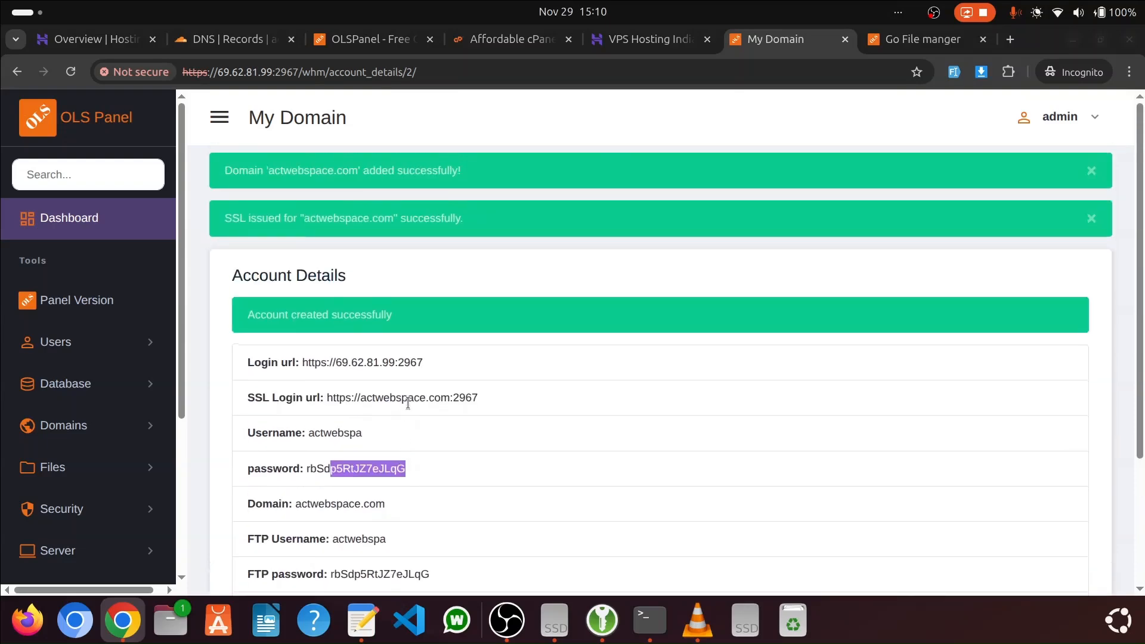
Open the list of users and log in to the control panel of the actwebspace.com account
left_click(111, 227)
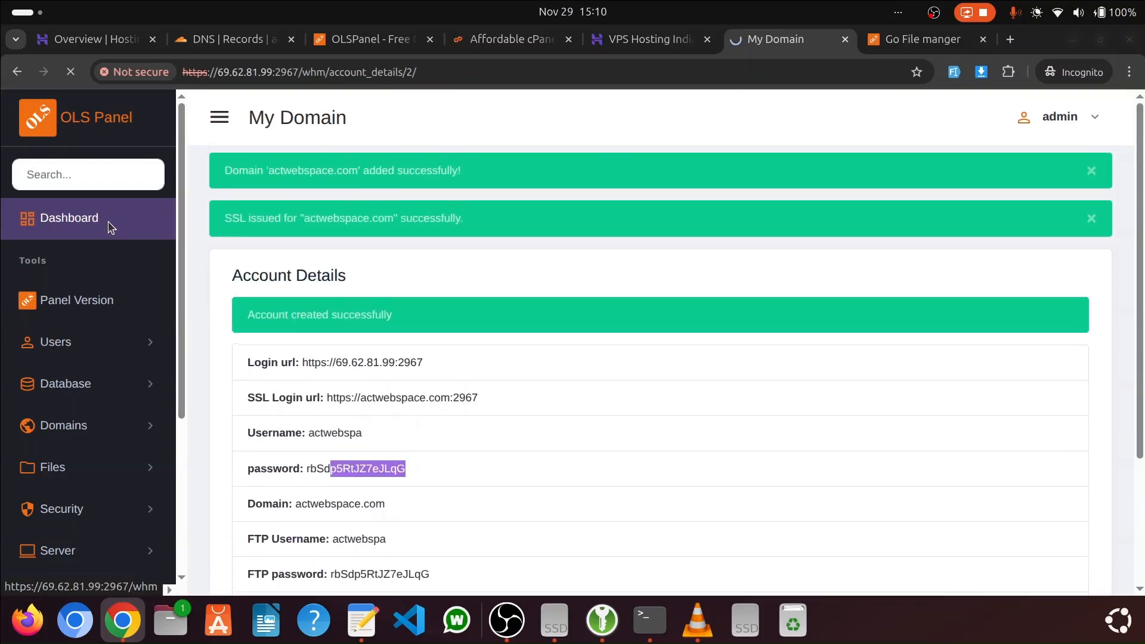
scroll(119, 217, "down", 3)
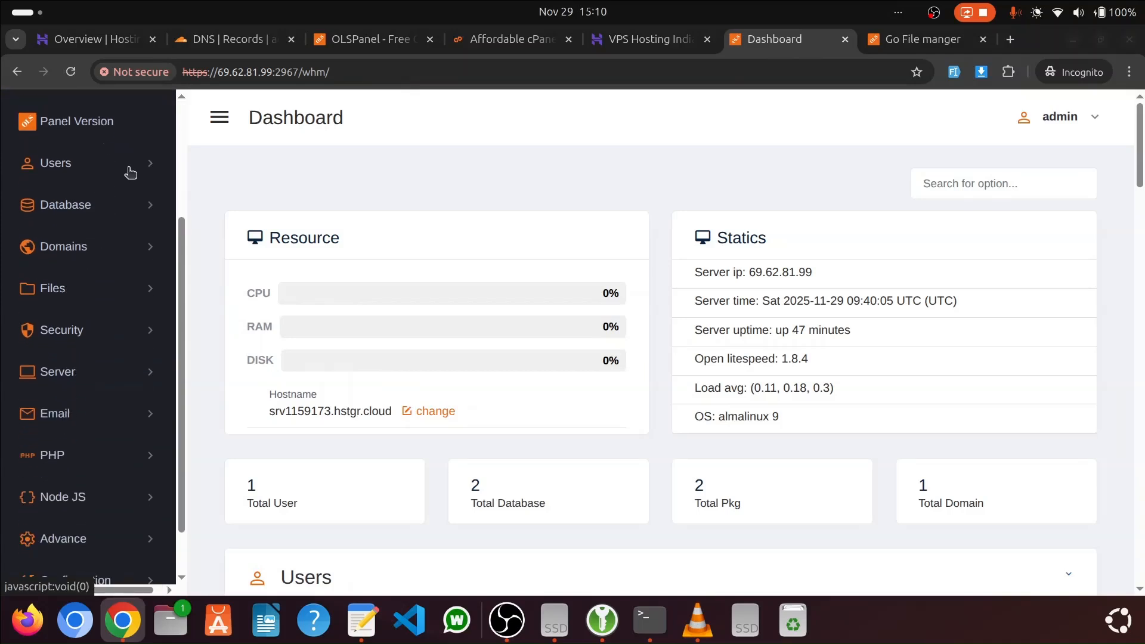
left_click(130, 172)
left_click(104, 213)
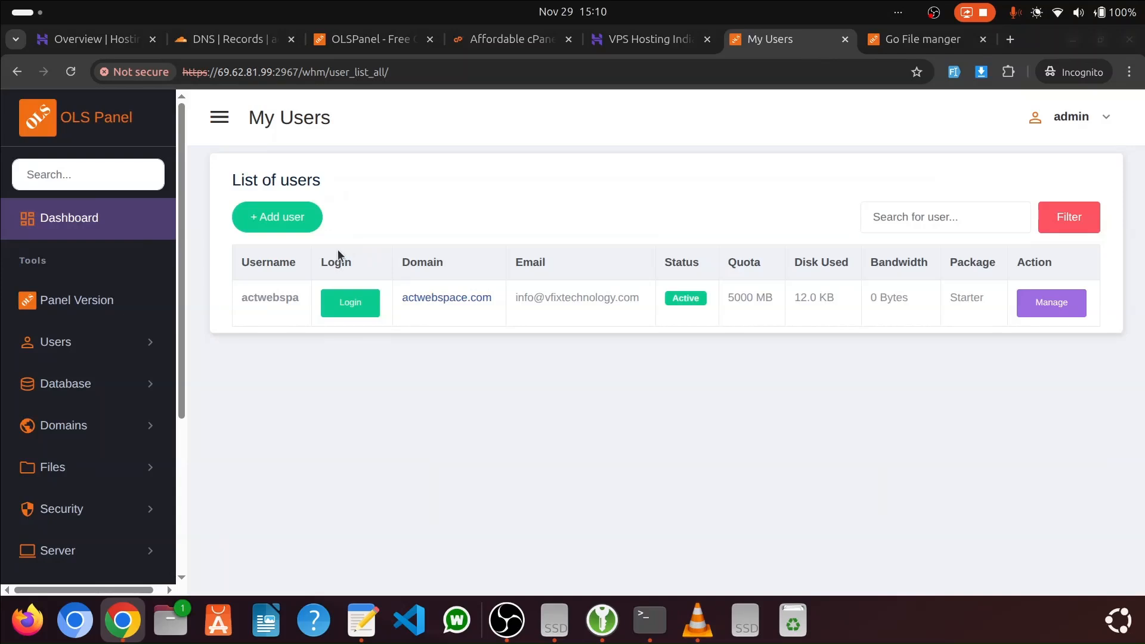
left_click(350, 303)
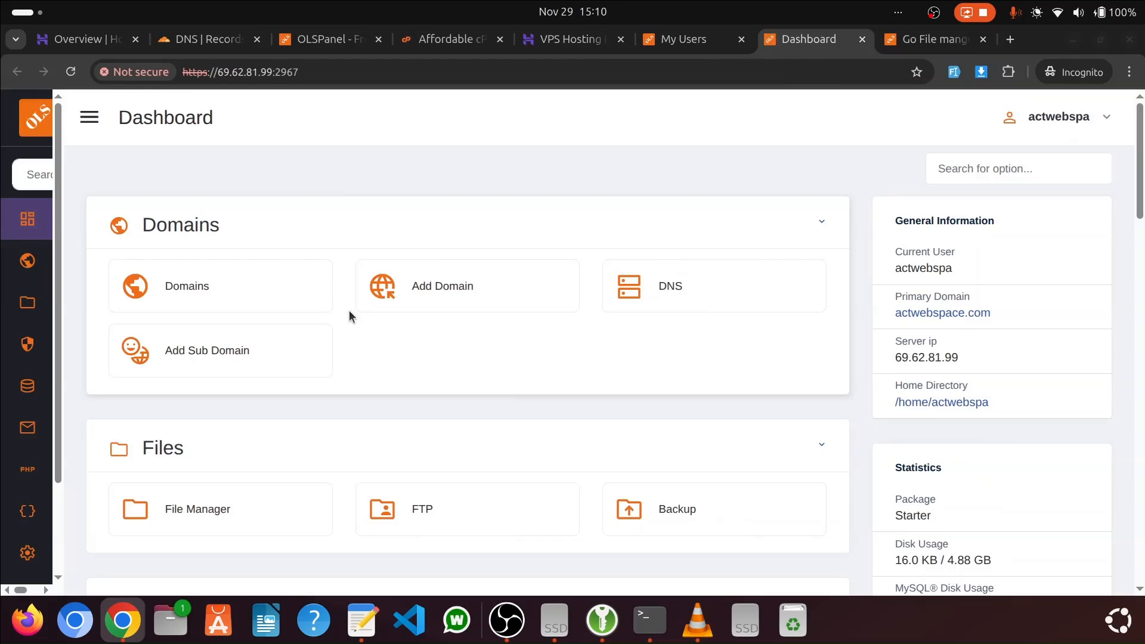
Open the user account's domain list and visit actwebspace.com to examine its default page
left_click(1062, 120)
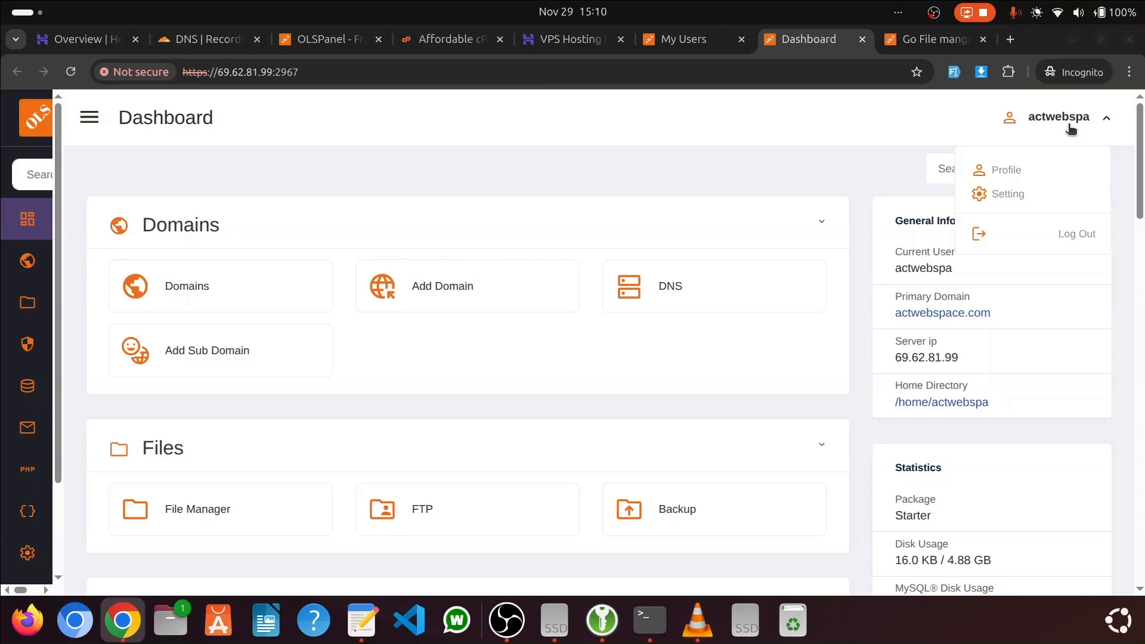
left_click(857, 154)
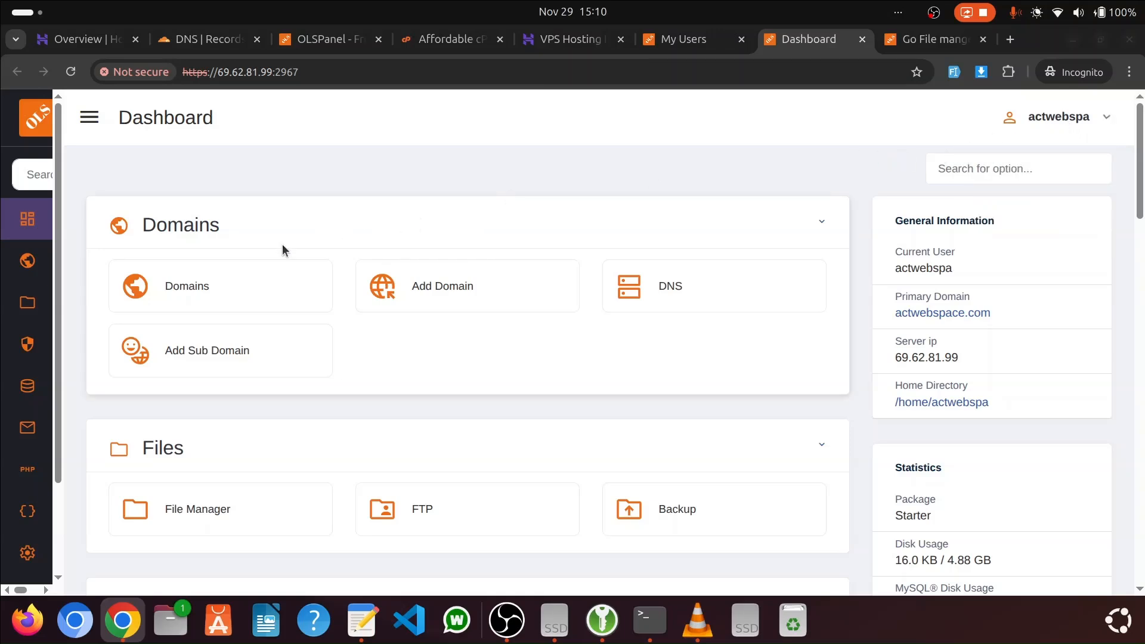
left_click(216, 294)
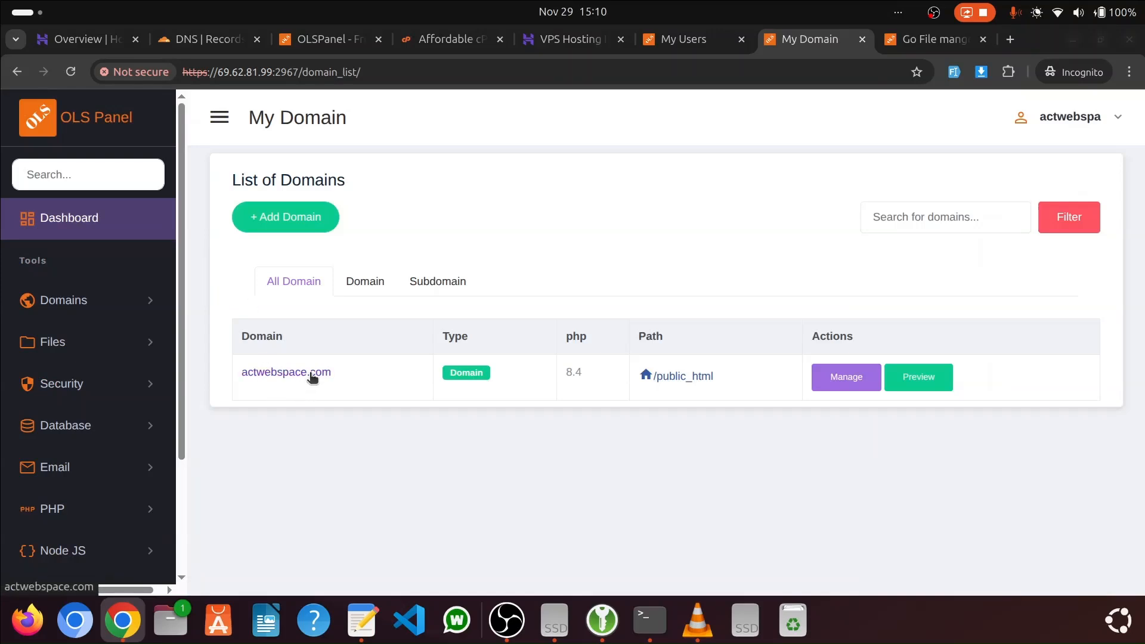
left_click(310, 375)
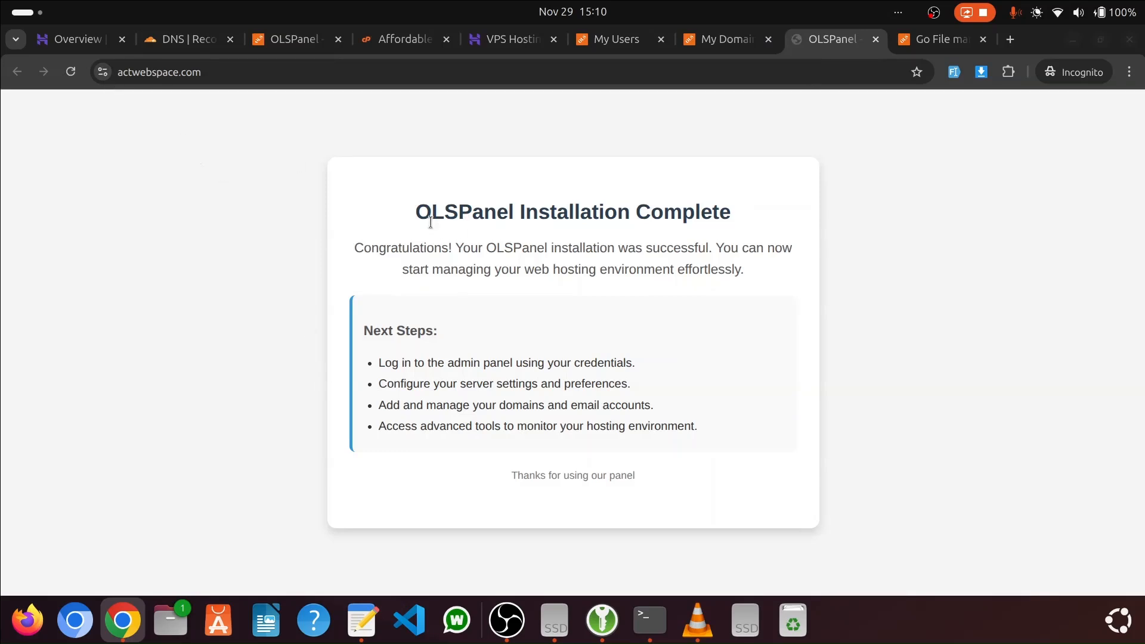
left_click_drag(420, 212, 669, 378)
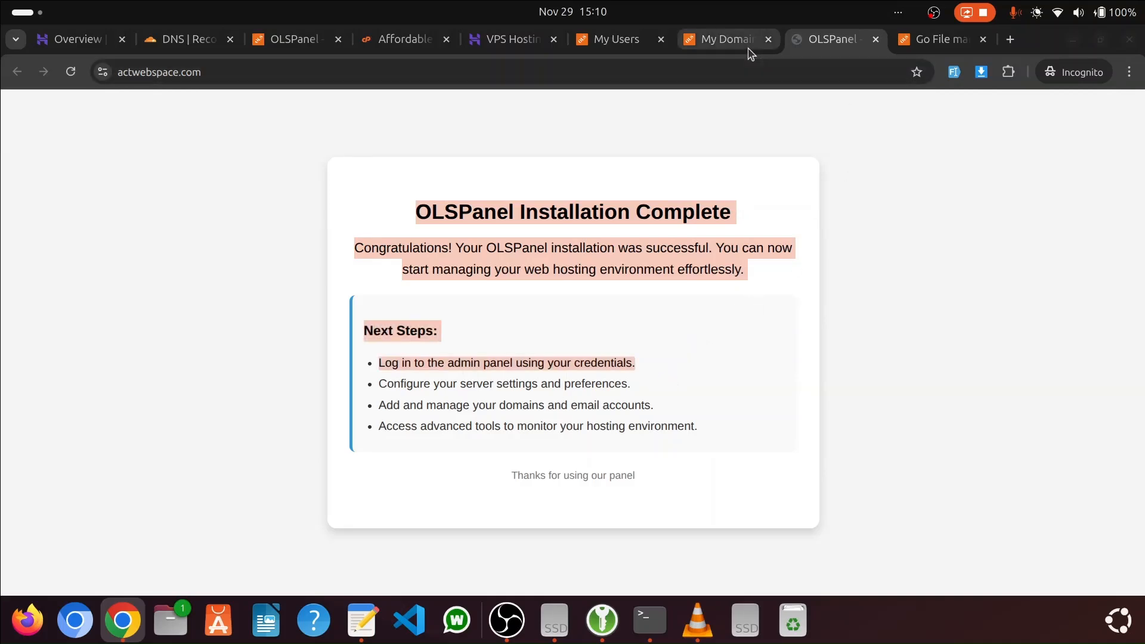
Bring both the file manager page and the admin user list page back to the admin dashboard
left_click(722, 41)
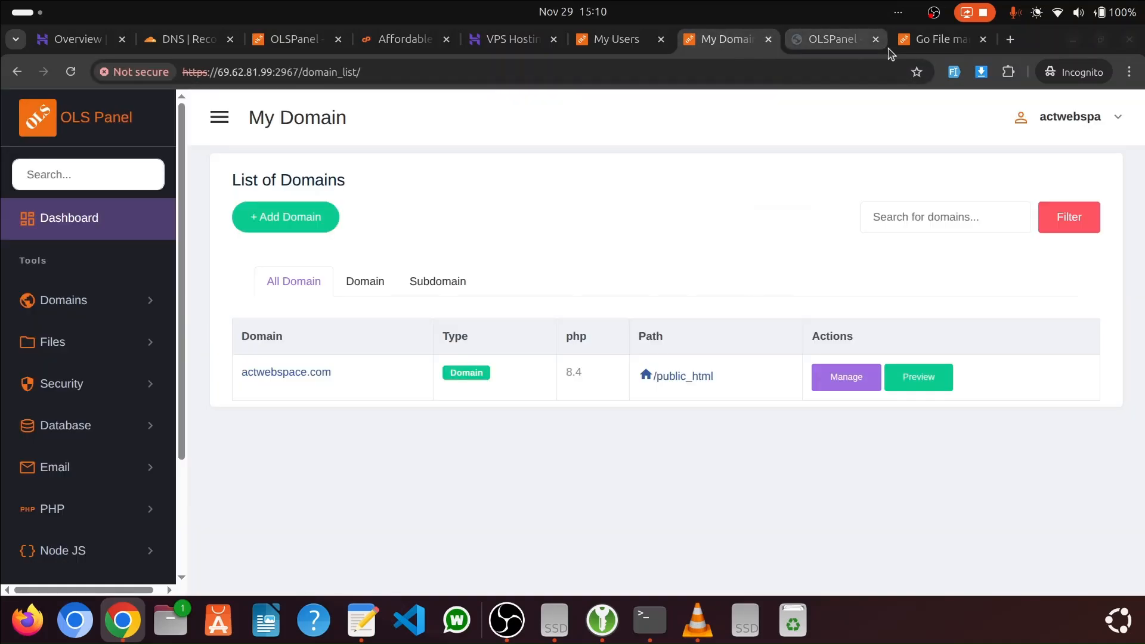
left_click(937, 39)
left_click(64, 215)
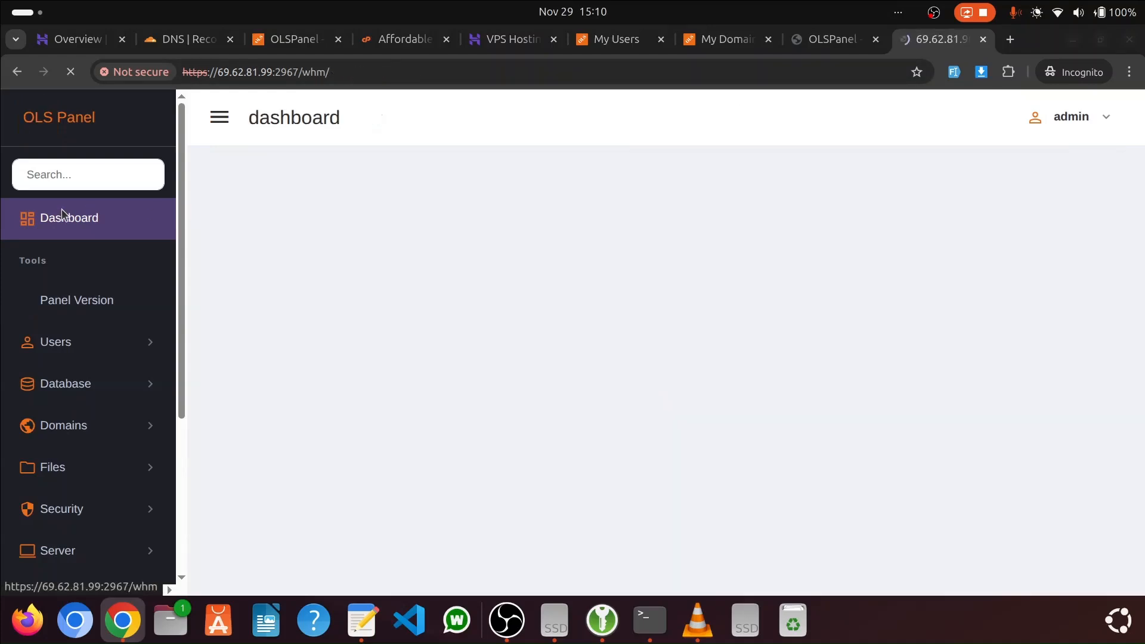
left_click(597, 41)
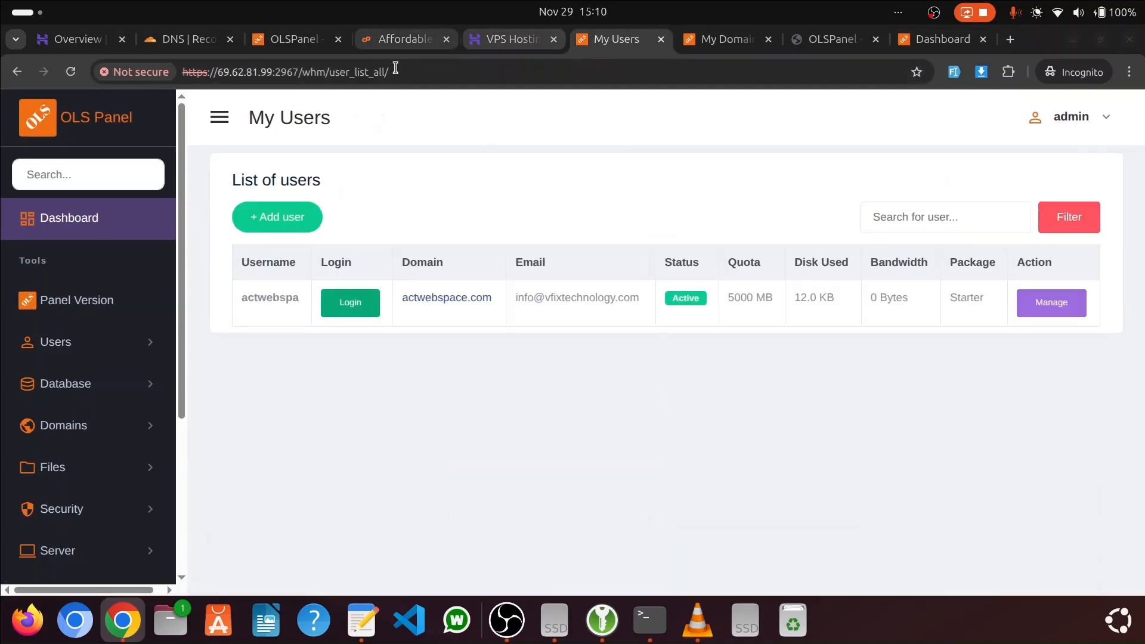
left_click(51, 221)
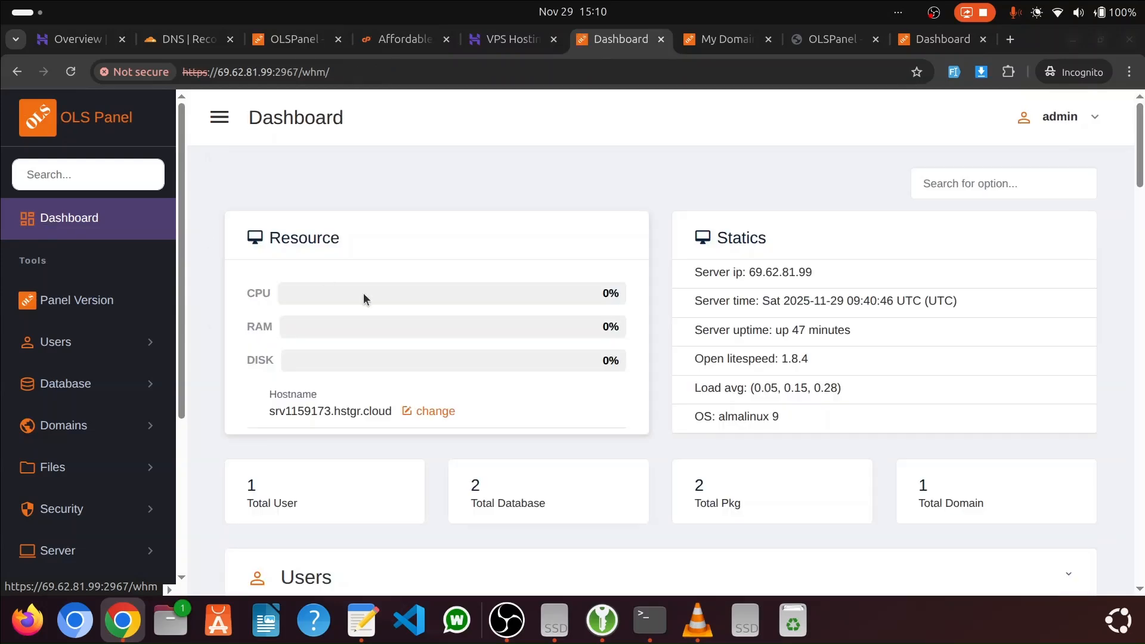
Close the OLSPanel website page and the cPanel pricing page in the browser
left_click(279, 39)
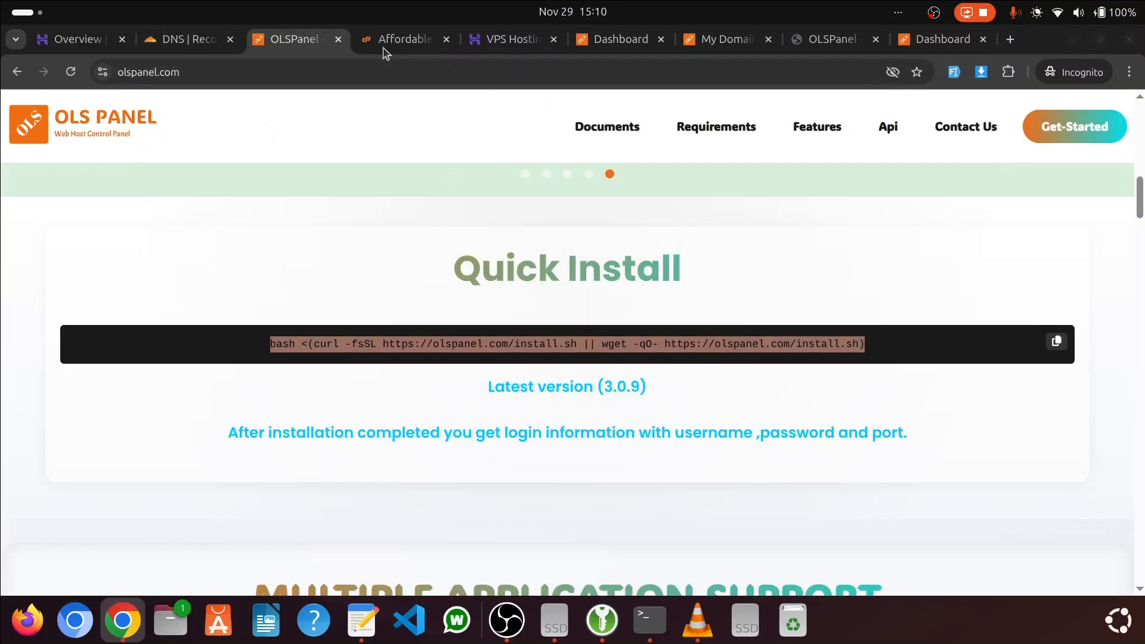
left_click(338, 40)
left_click(338, 40)
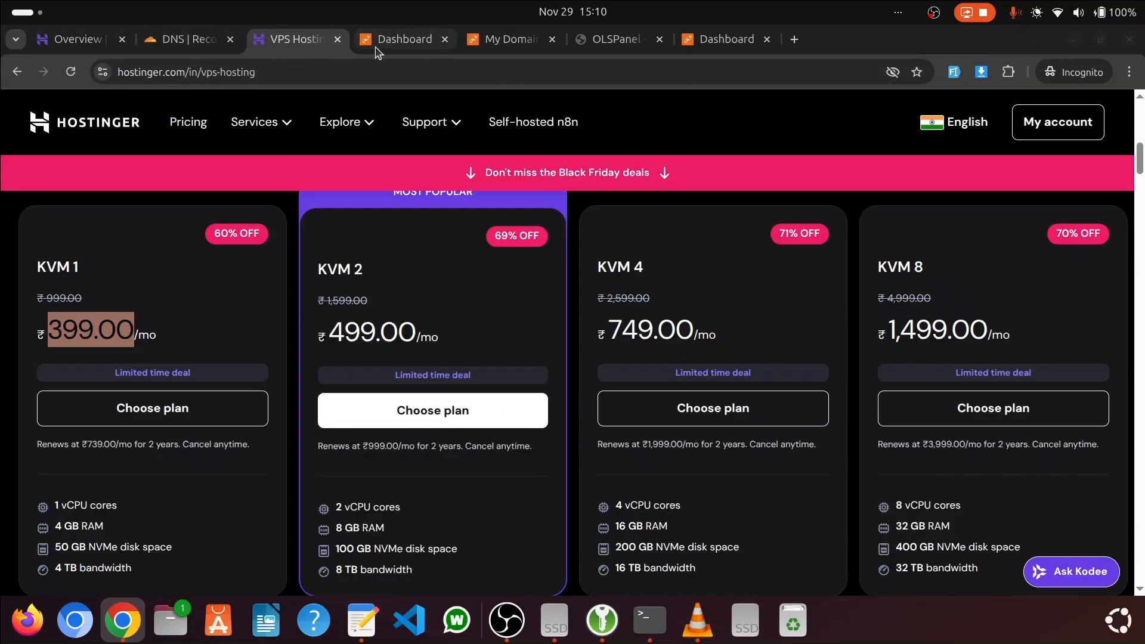
Reopen the user list from the admin dashboard and log in to the actwebspace.com account again
left_click(393, 39)
left_click(91, 221)
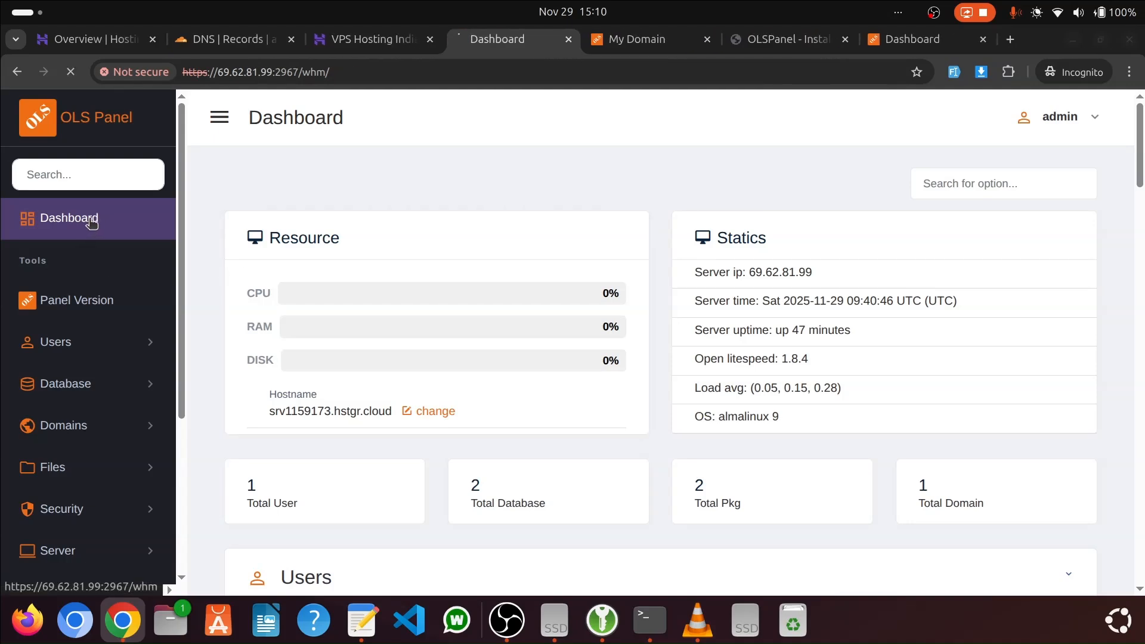
left_click(105, 344)
left_click(106, 394)
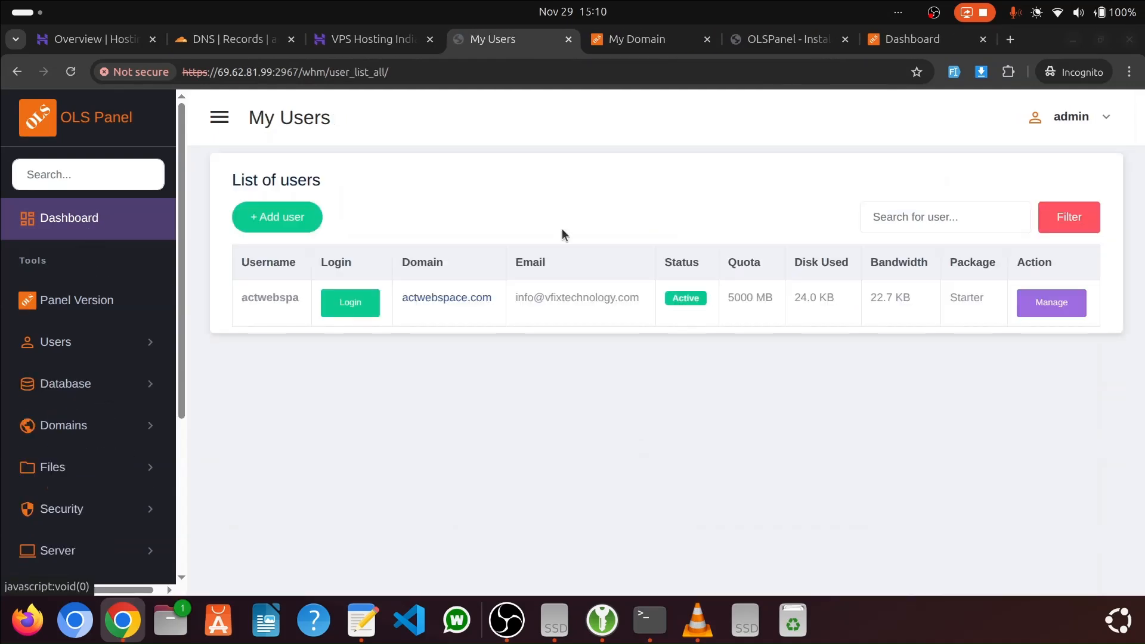
left_click(346, 305)
left_click(743, 39)
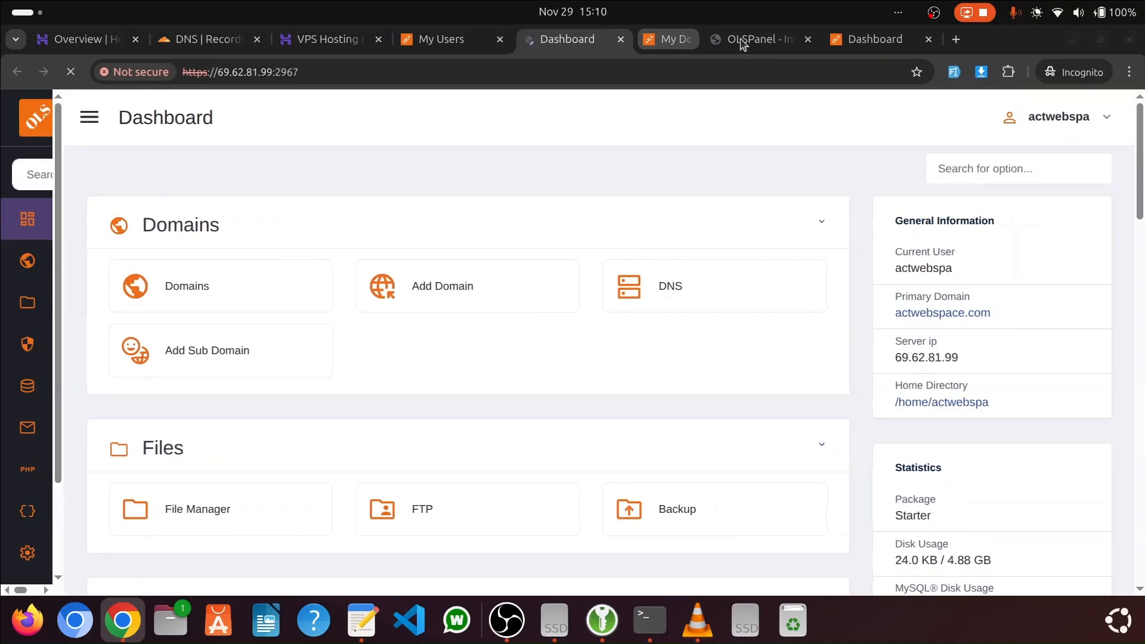
Close the leftover domain list, OLSPanel and extra dashboard pages in the browser
left_click(742, 39)
left_click(742, 40)
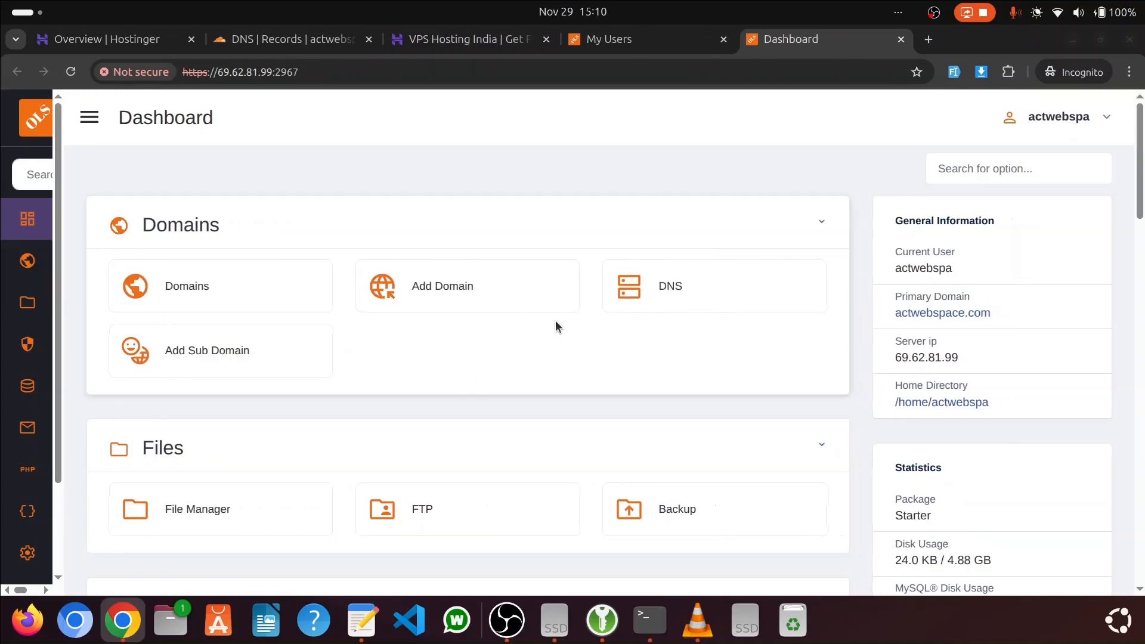
Open the file manager from the user dashboard and view the contents of the public_html folder
scroll(556, 325, "down", 8)
scroll(556, 325, "up", 8)
scroll(214, 240, "down", 3)
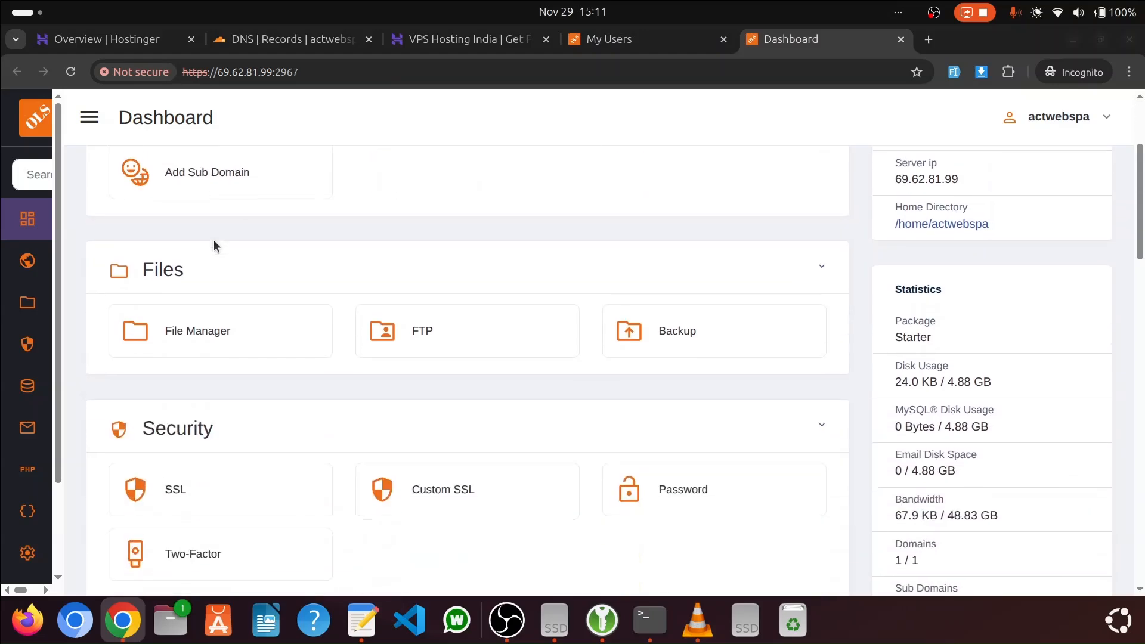
left_click(211, 338)
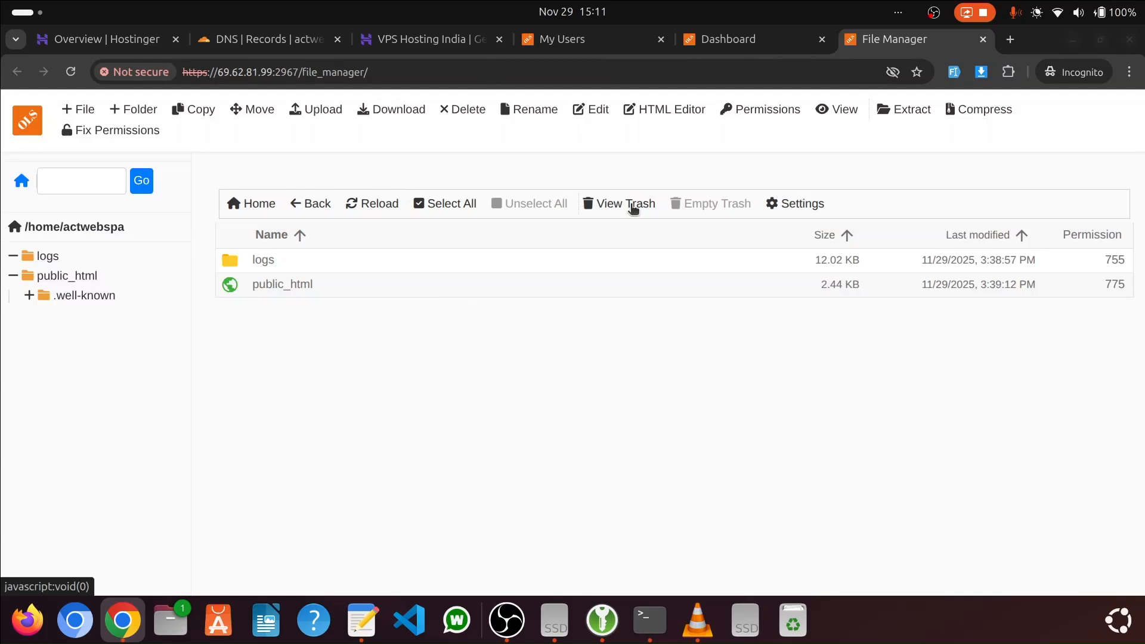
double_click(285, 289)
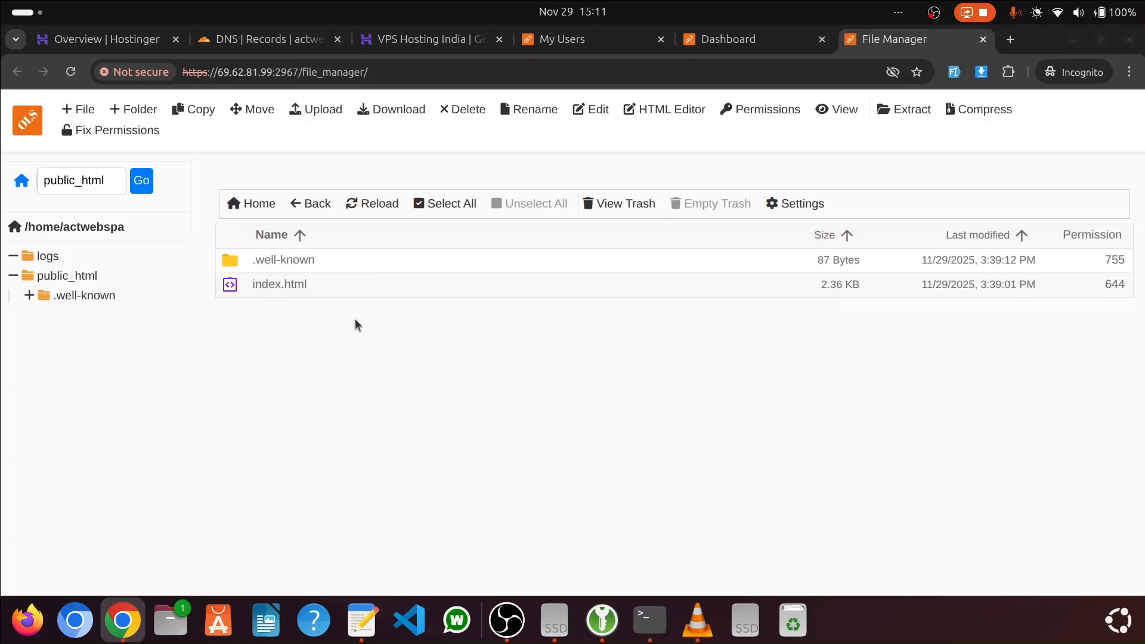
Go back to the user dashboard, open the database list and view the form for adding a database
left_click(749, 41)
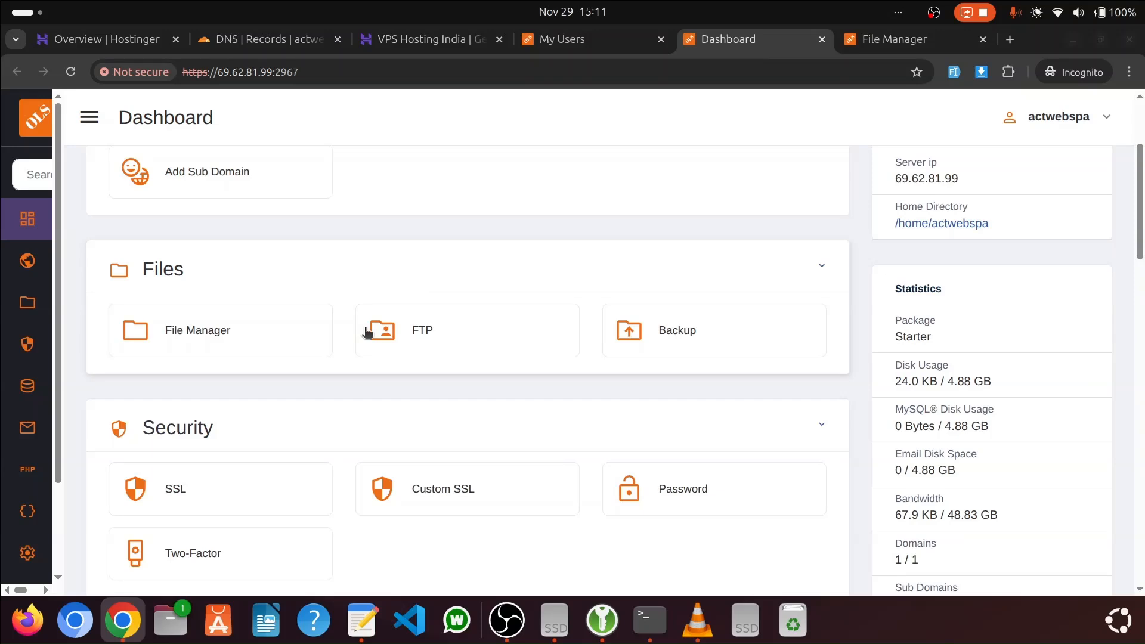
scroll(269, 388, "down", 3)
scroll(270, 388, "down", 2)
left_click(275, 437)
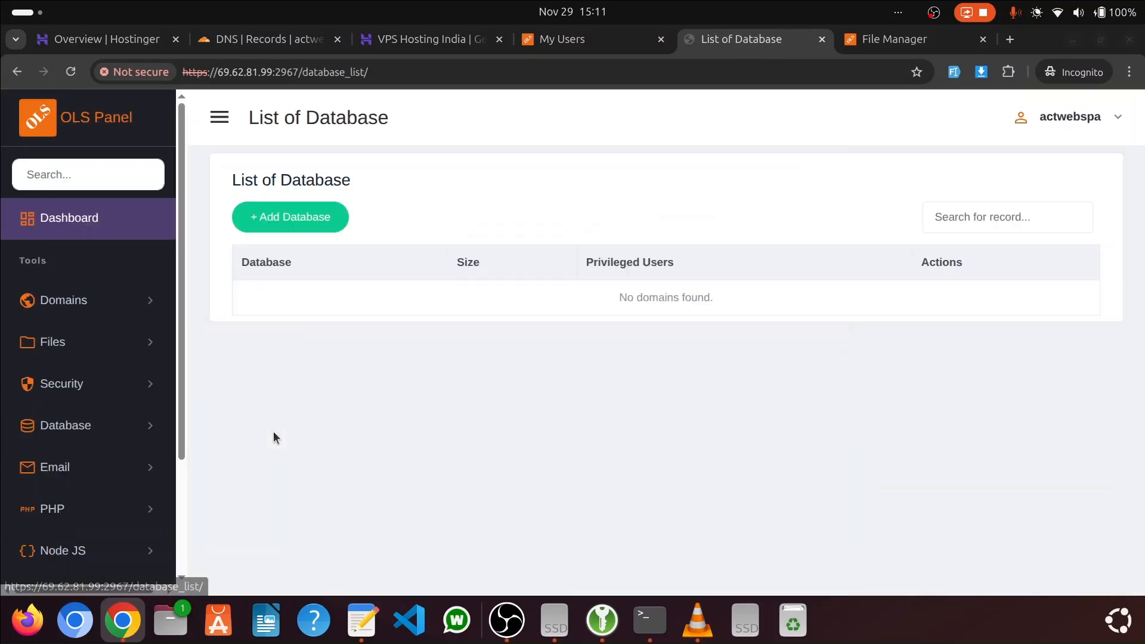
left_click(308, 222)
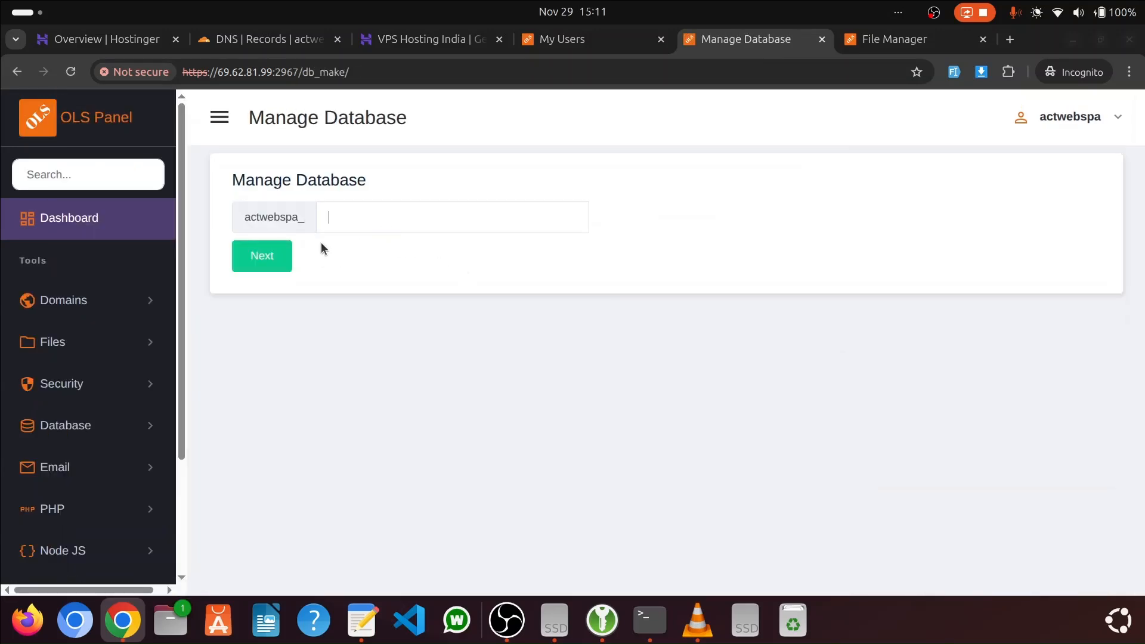
Return to the user dashboard and look through its tool sections down to the OLSApp group
left_click(113, 222)
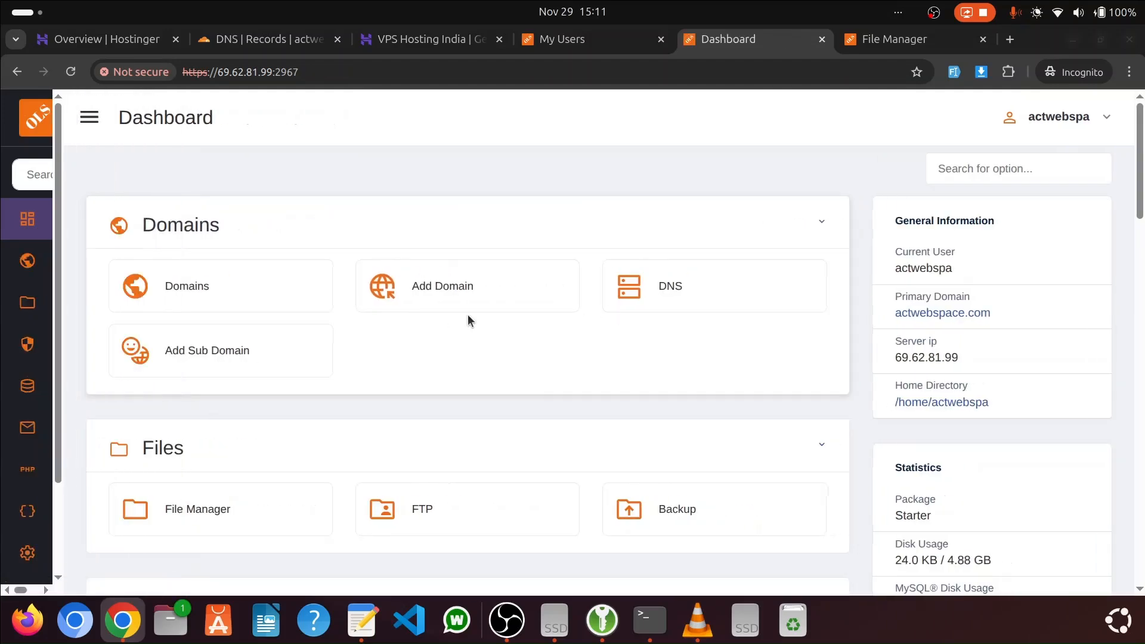
scroll(469, 298, "down", 8)
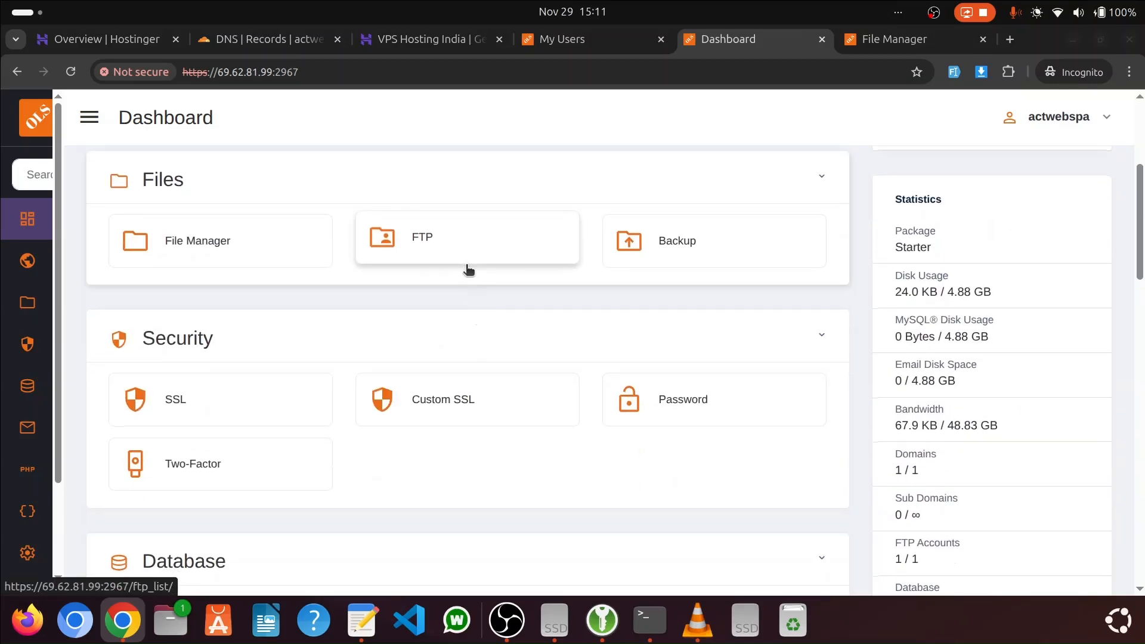
scroll(469, 270, "down", 5)
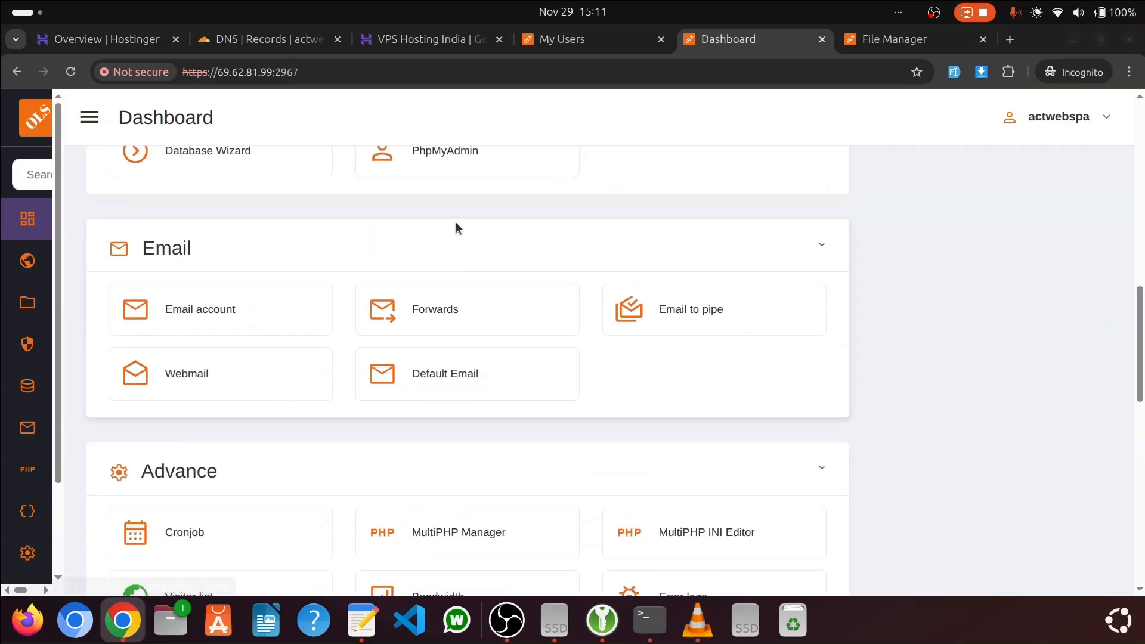
scroll(456, 227, "down", 3)
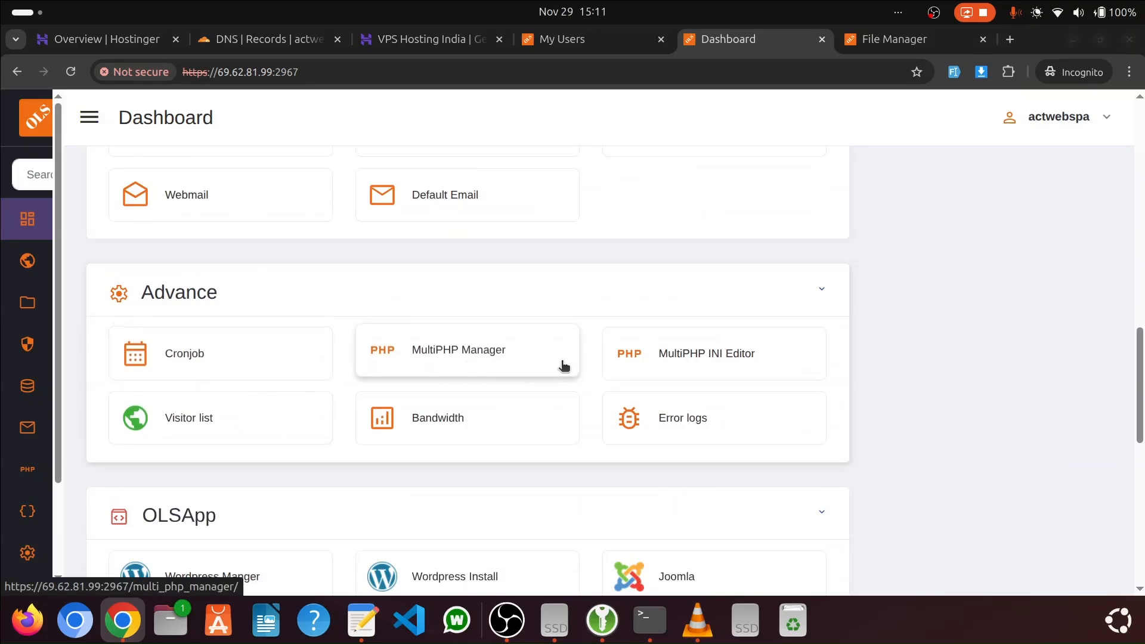
scroll(683, 371, "down", 1)
scroll(434, 324, "down", 5)
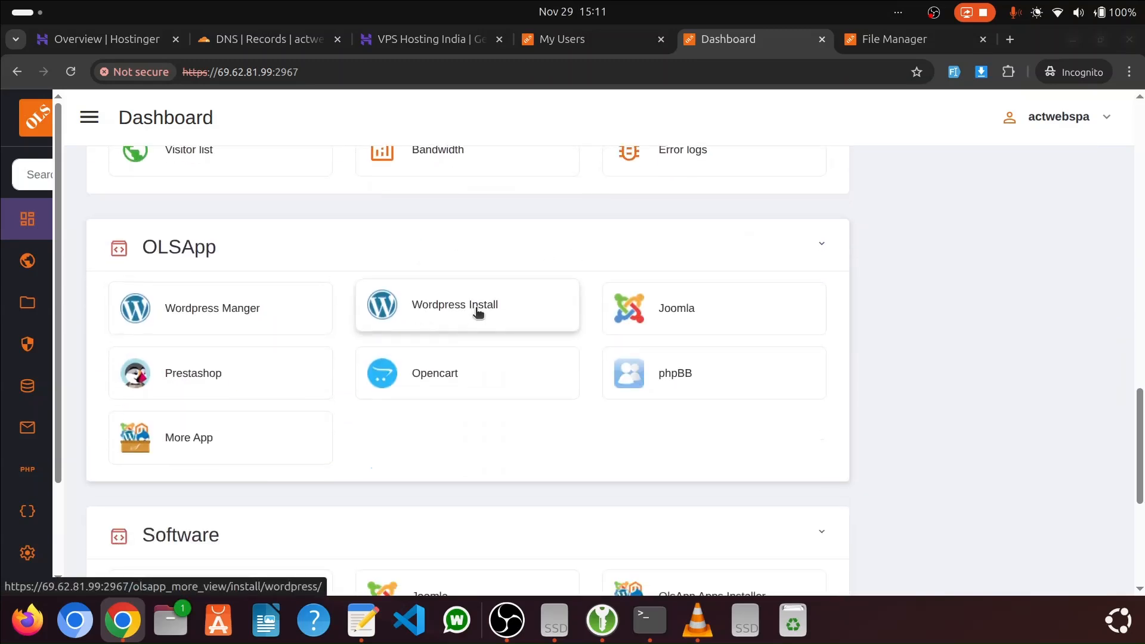
Open the full OLSApp catalogue and look through the applications available for installation
left_click(185, 443)
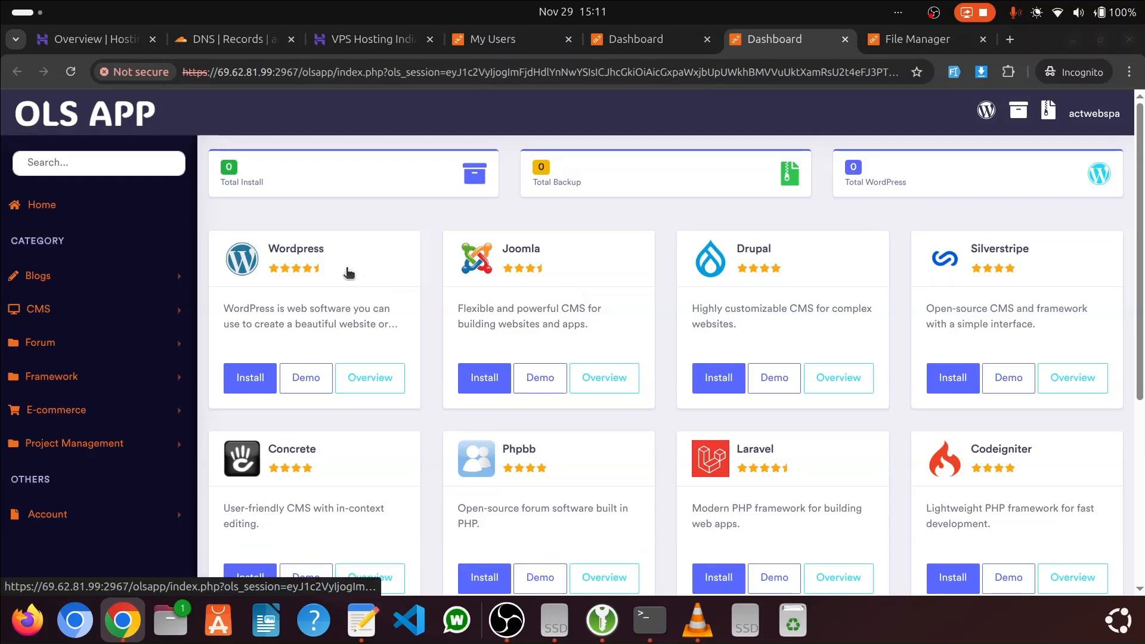
scroll(1017, 288, "down", 5)
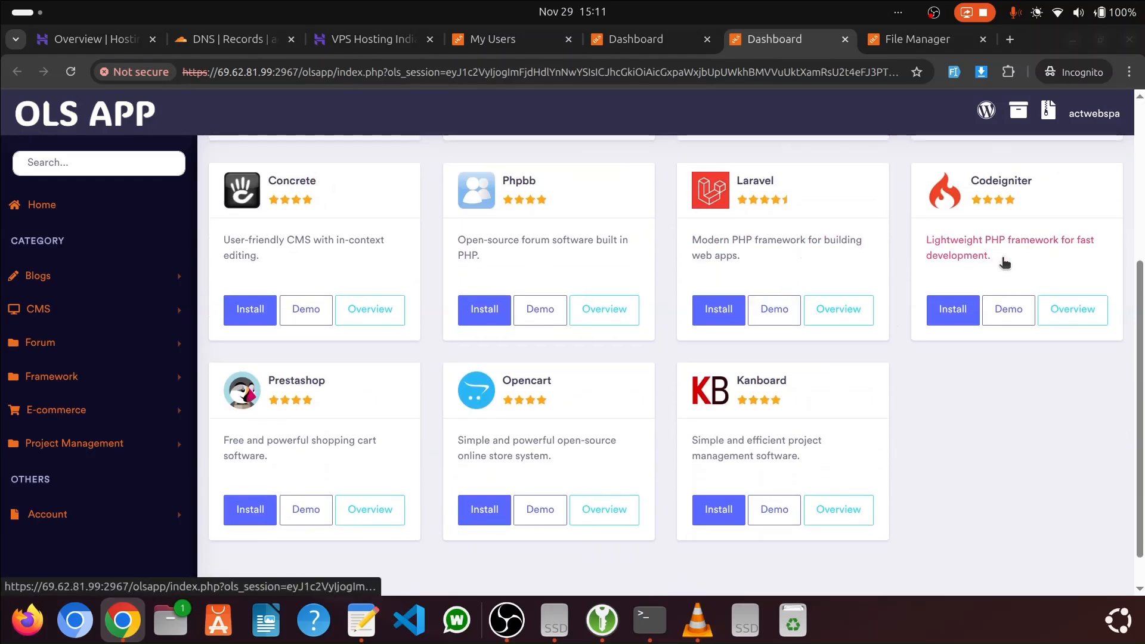
scroll(877, 327, "up", 5)
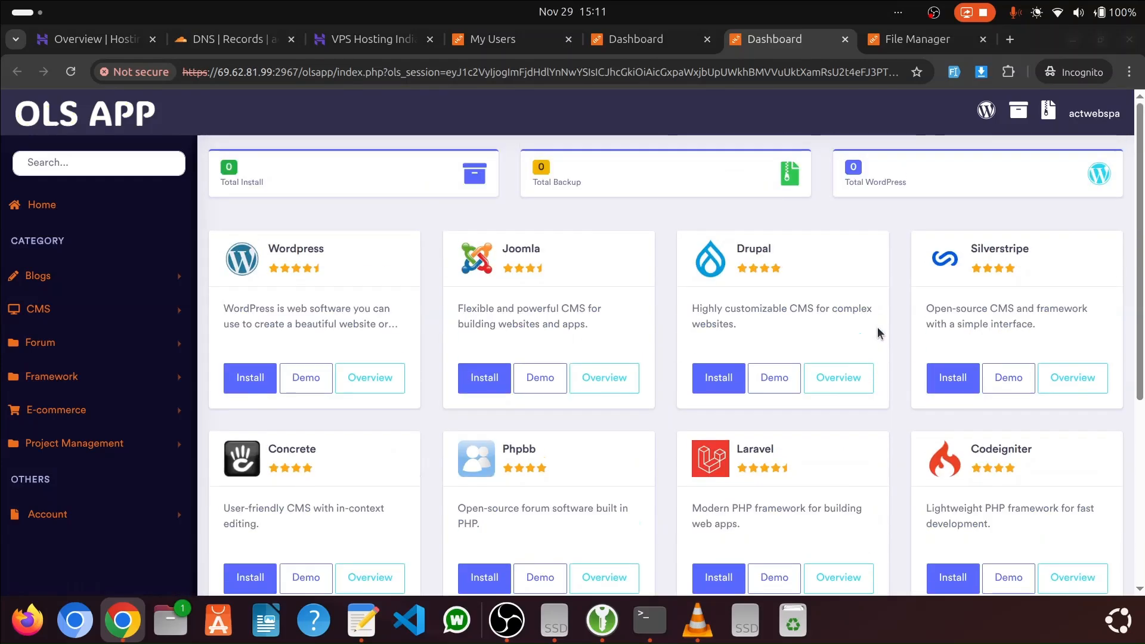
left_click(655, 40)
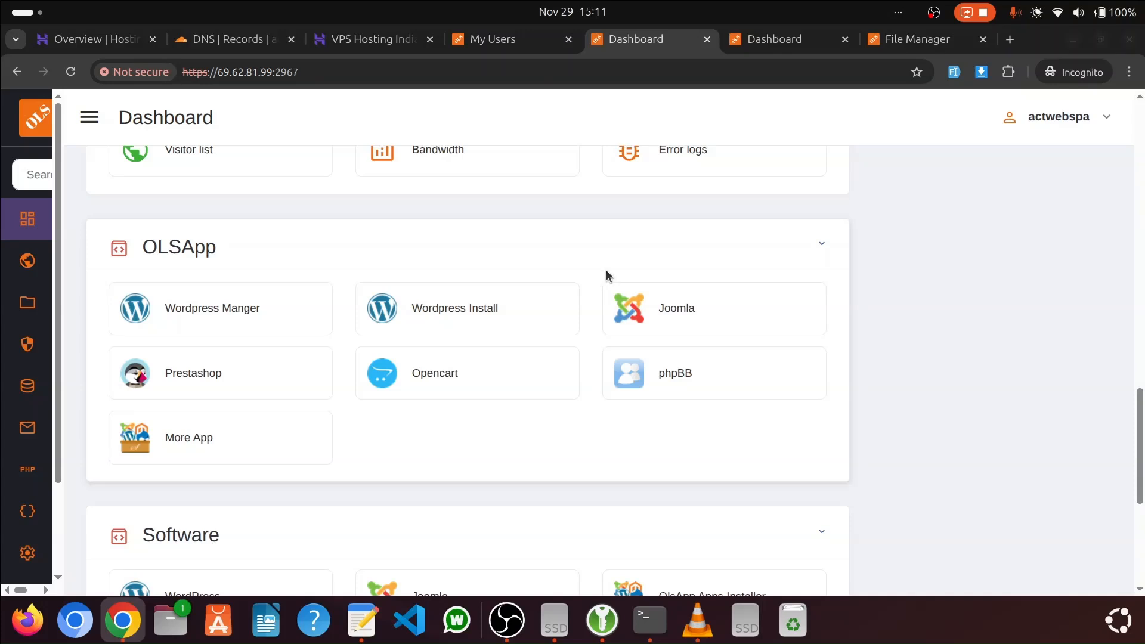
left_click(445, 306)
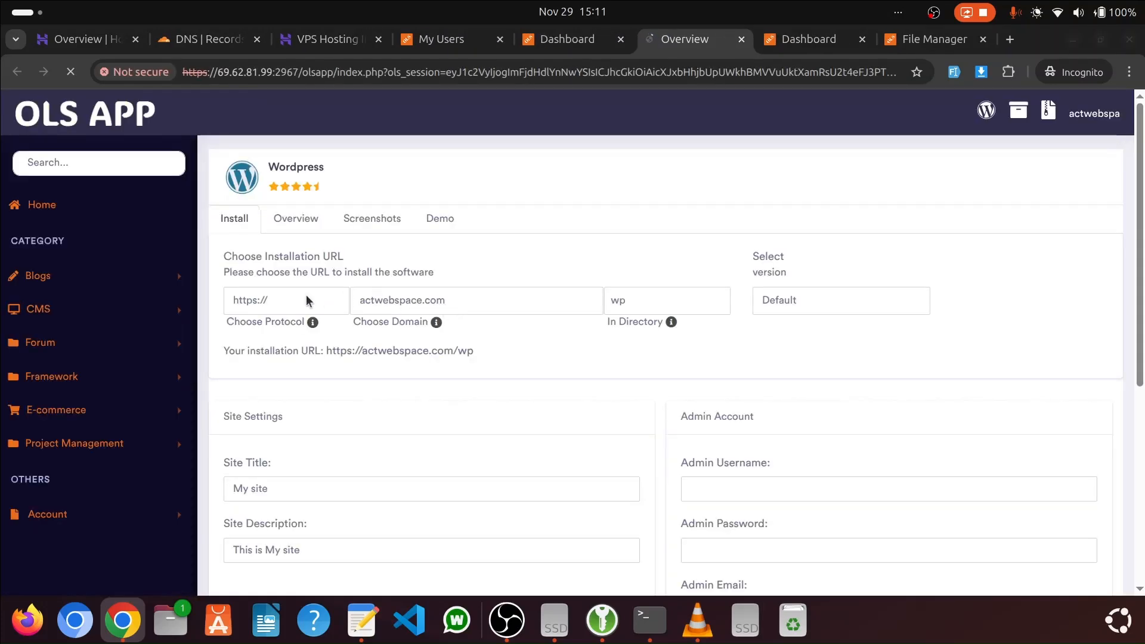
left_click(325, 299)
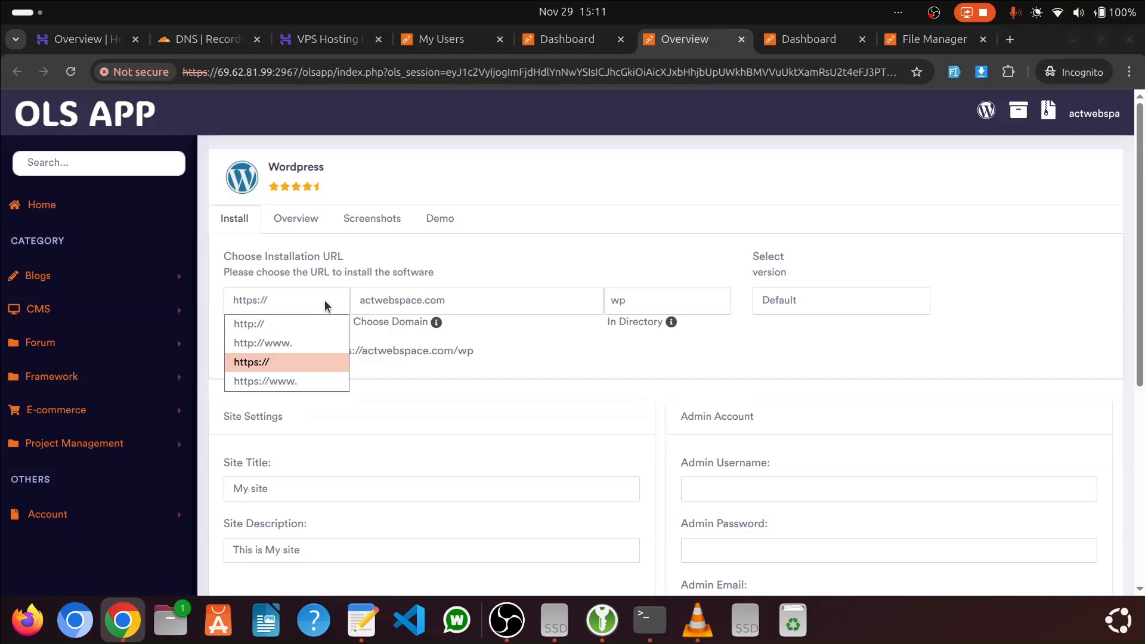
left_click(269, 379)
left_click(683, 305)
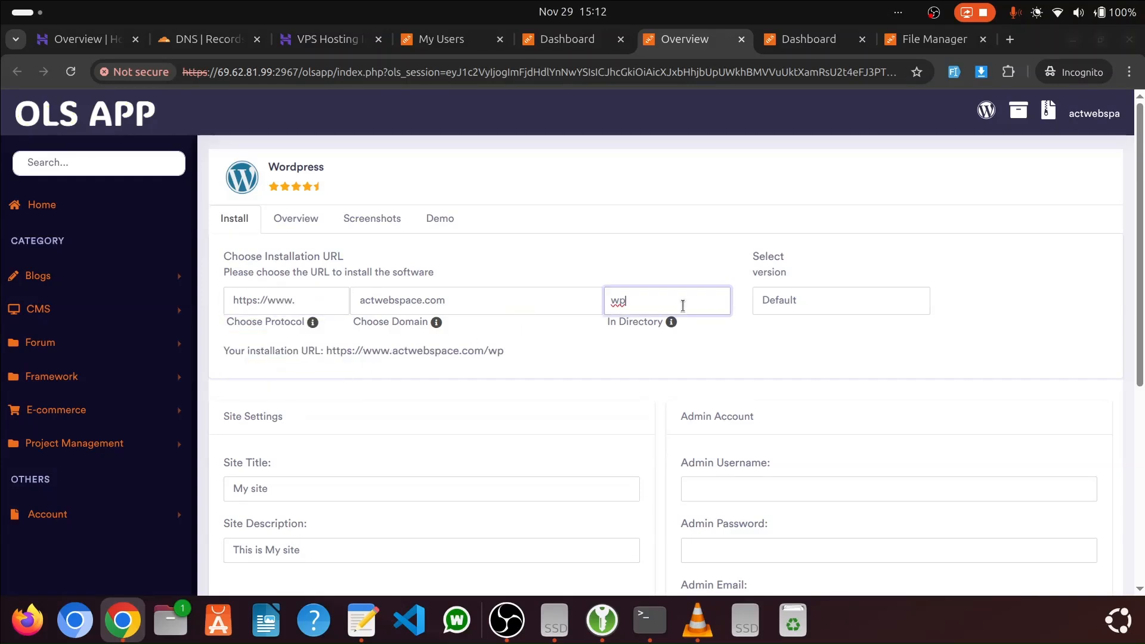
left_click(575, 351)
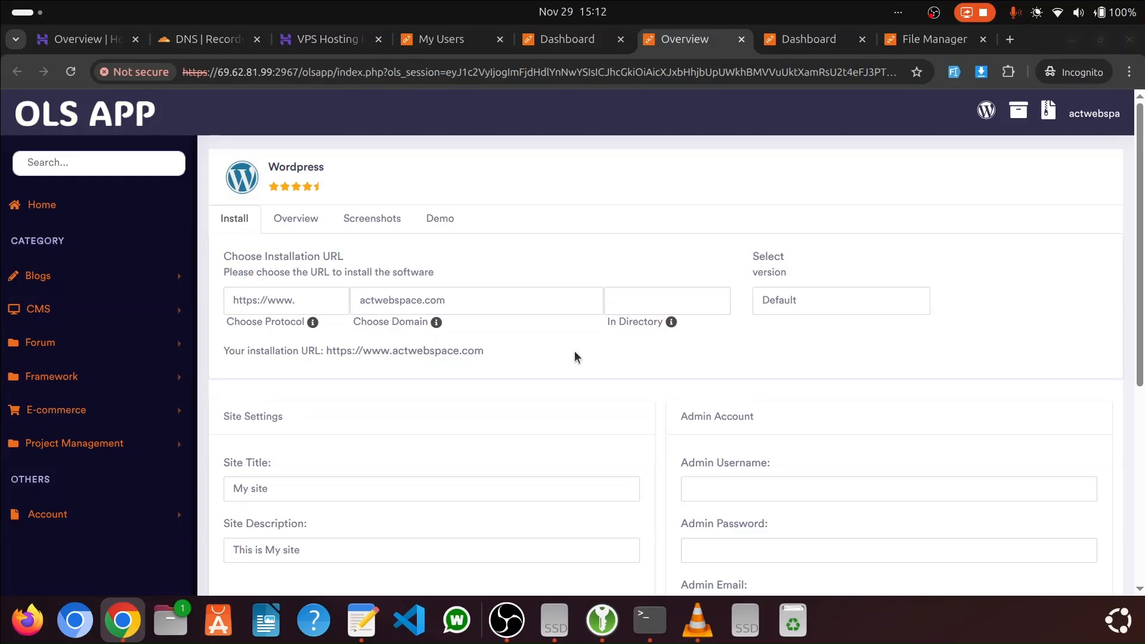
Set the admin username to admin, enter the admin password and install WordPress
scroll(556, 363, "down", 3)
left_click(762, 318)
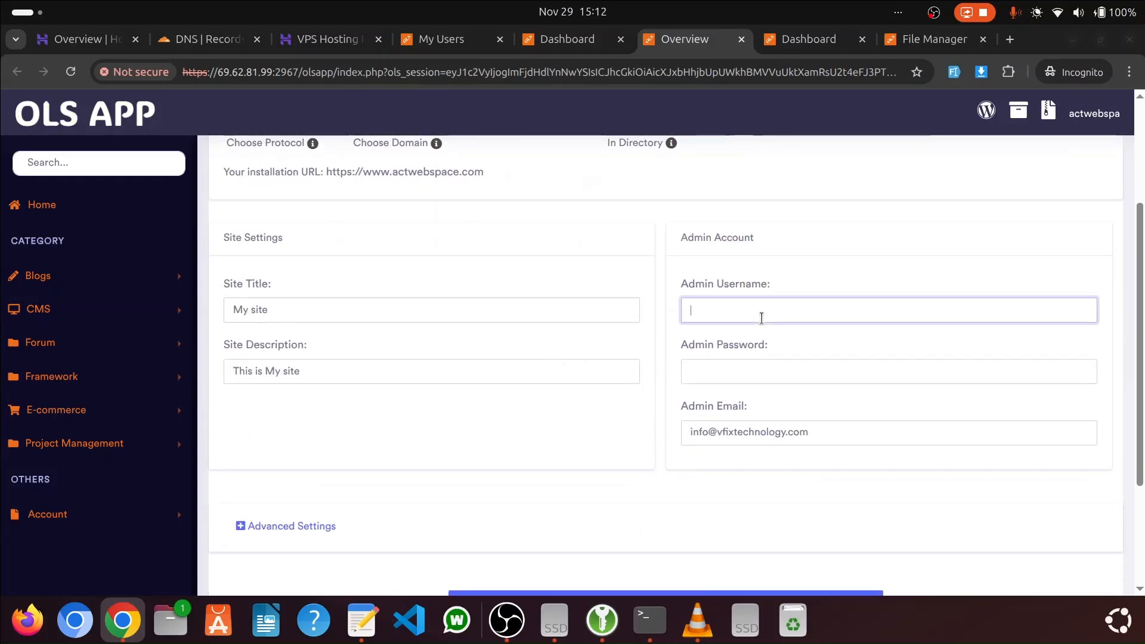
key("Tab")
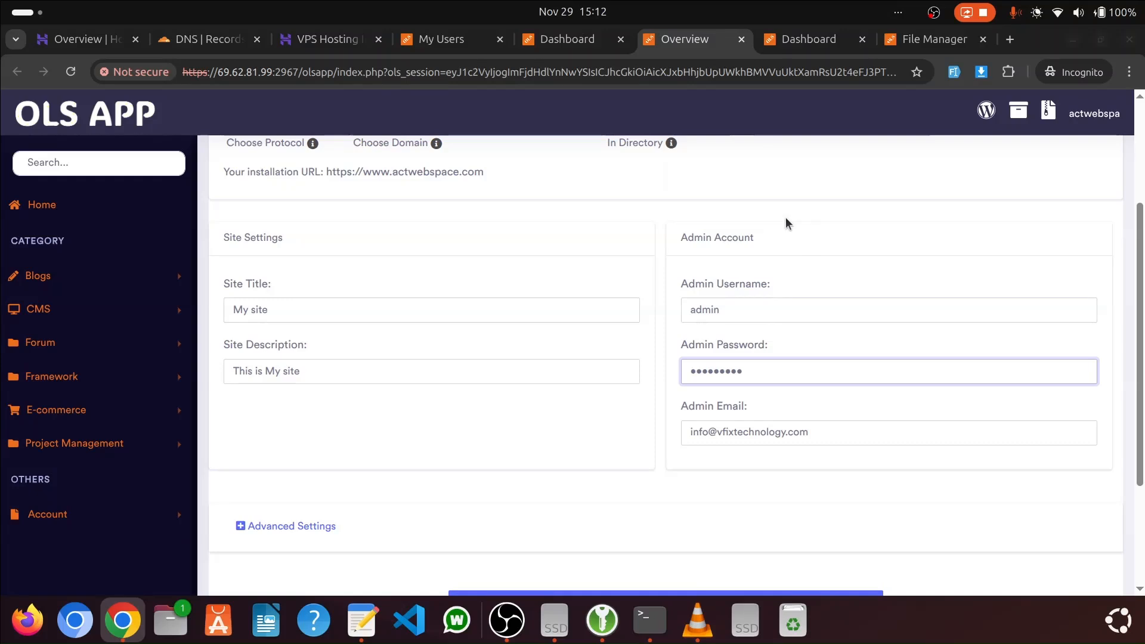
scroll(624, 332, "down", 3)
left_click(633, 444)
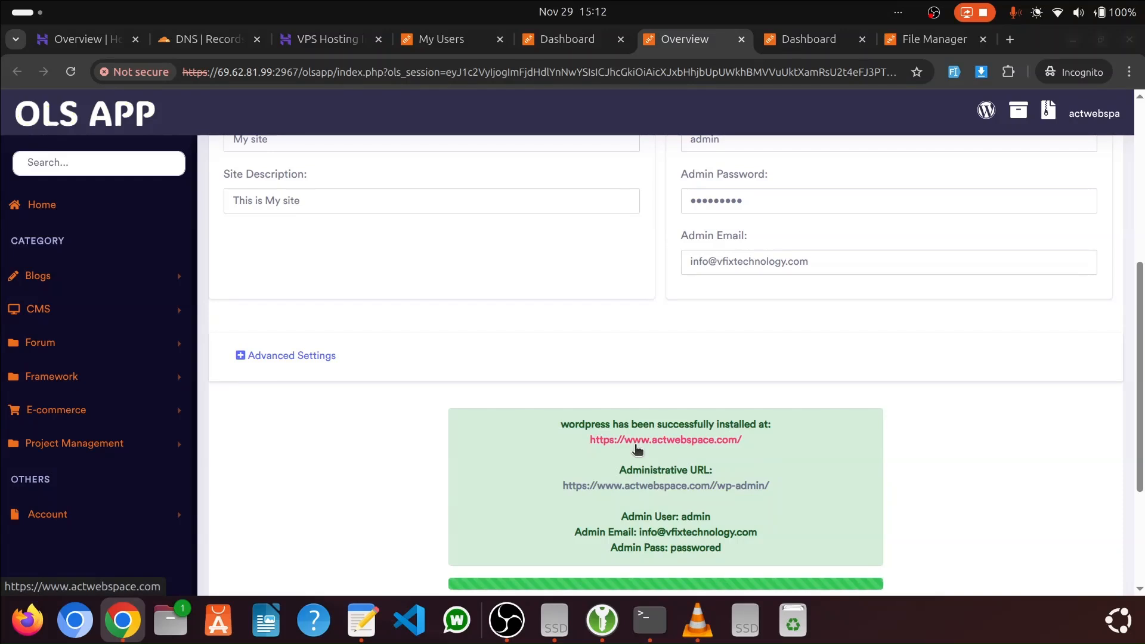
scroll(696, 309, "down", 3)
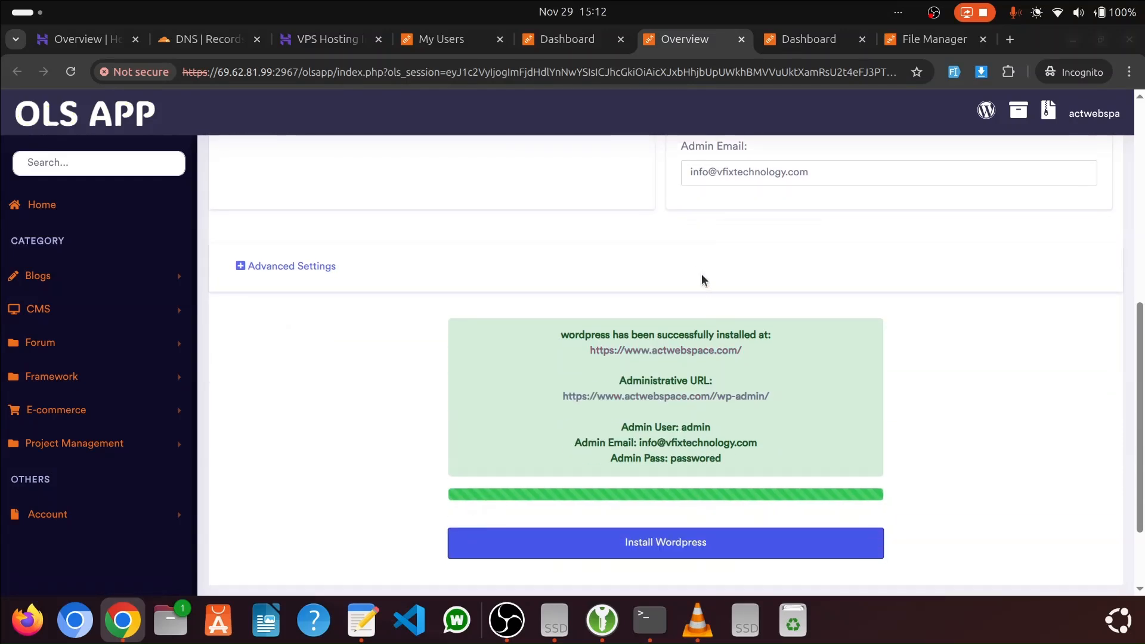
middle_click(656, 351)
left_click(721, 39)
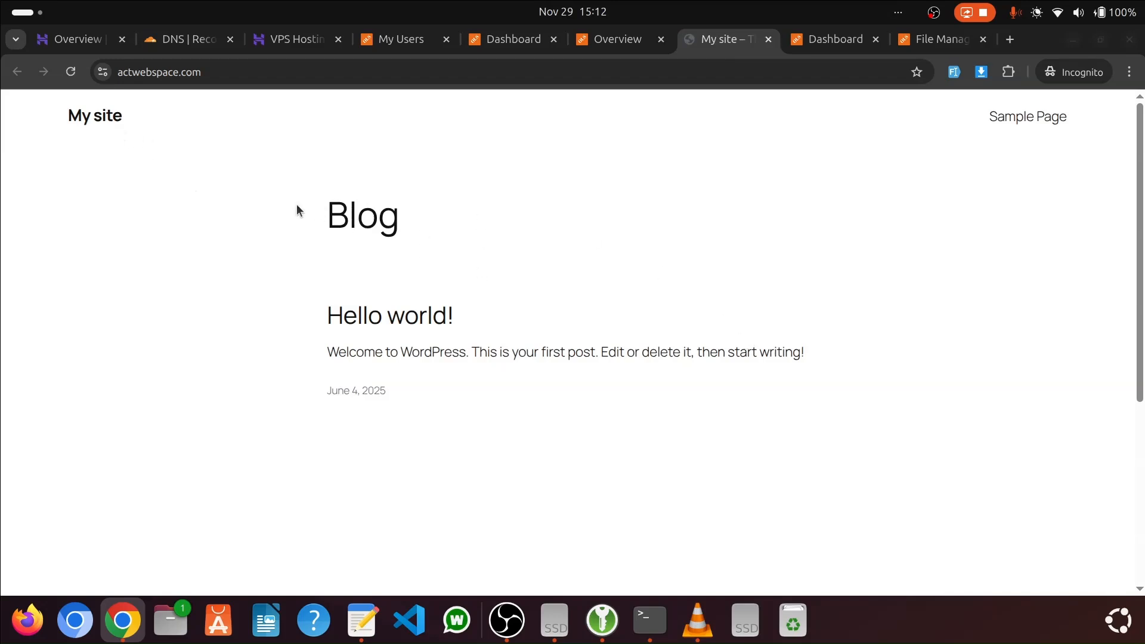
left_click_drag(295, 204, 807, 406)
left_click(698, 424)
Open the administrative URL from the installation results, update the WordPress database and continue to the WordPress dashboard
left_click(618, 39)
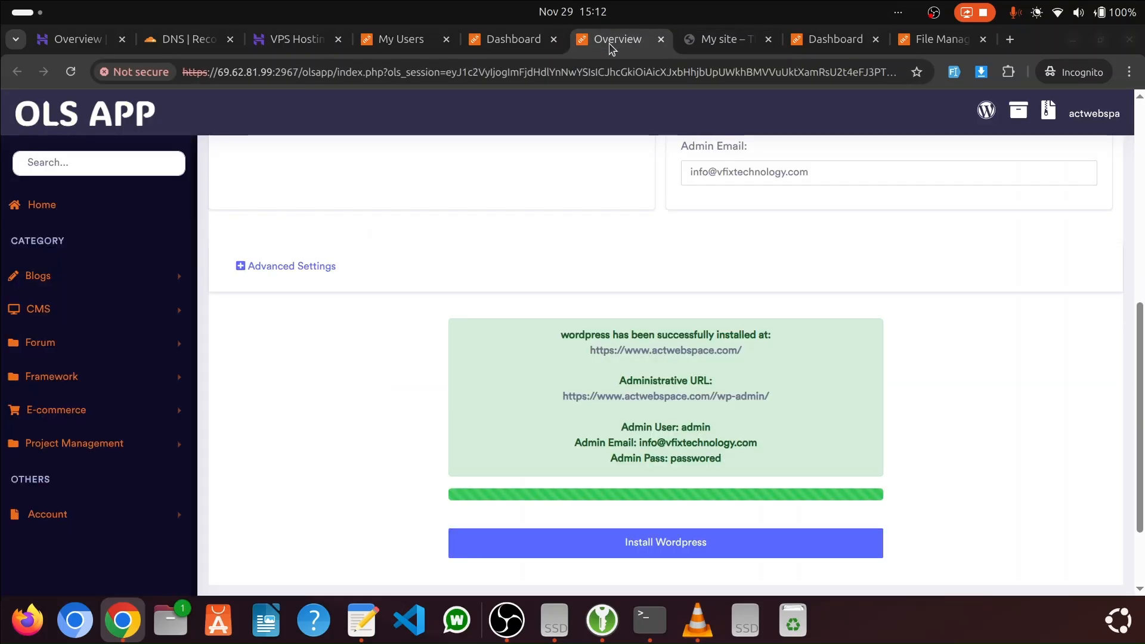
left_click(692, 396)
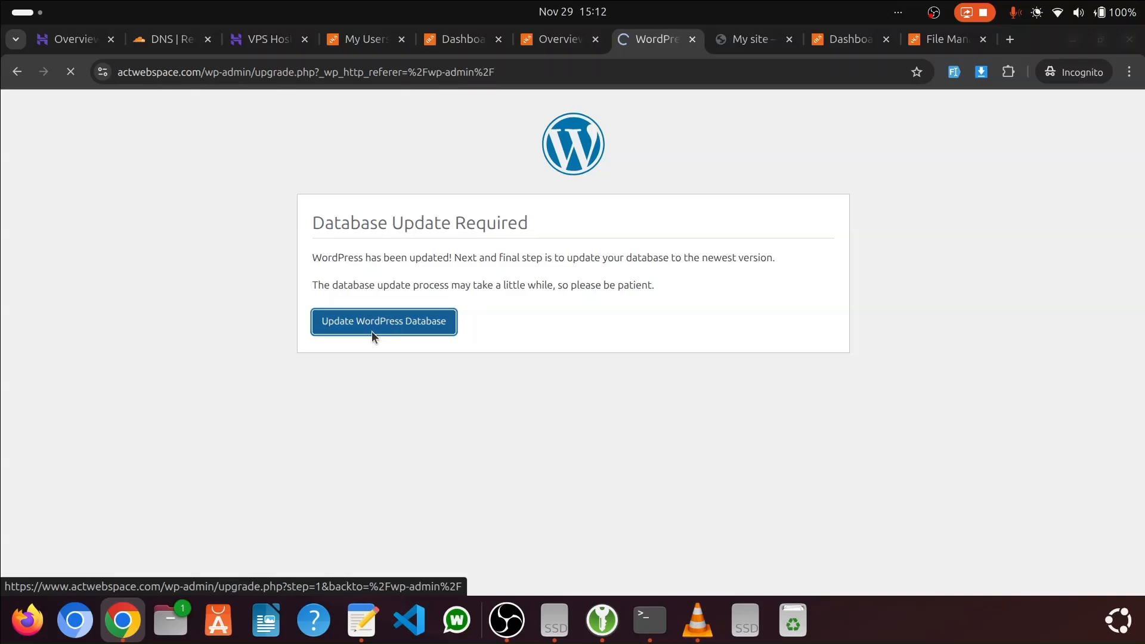
left_click(349, 293)
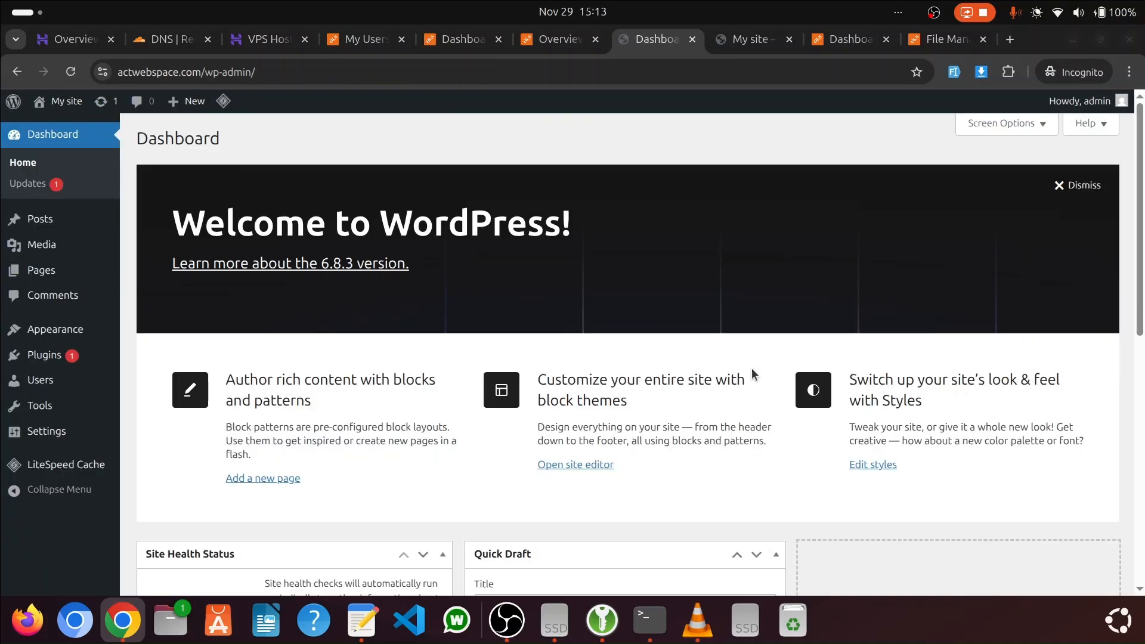
Dismiss the WordPress welcome banner and look over the remaining dashboard widgets
left_click(1087, 185)
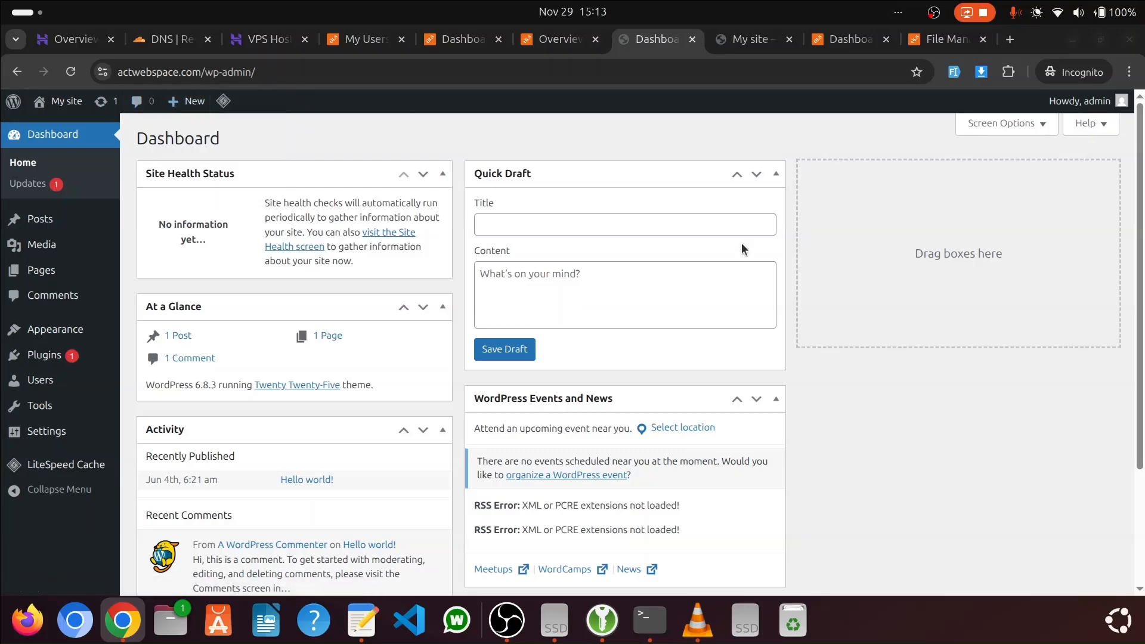
scroll(741, 244, "down", 3)
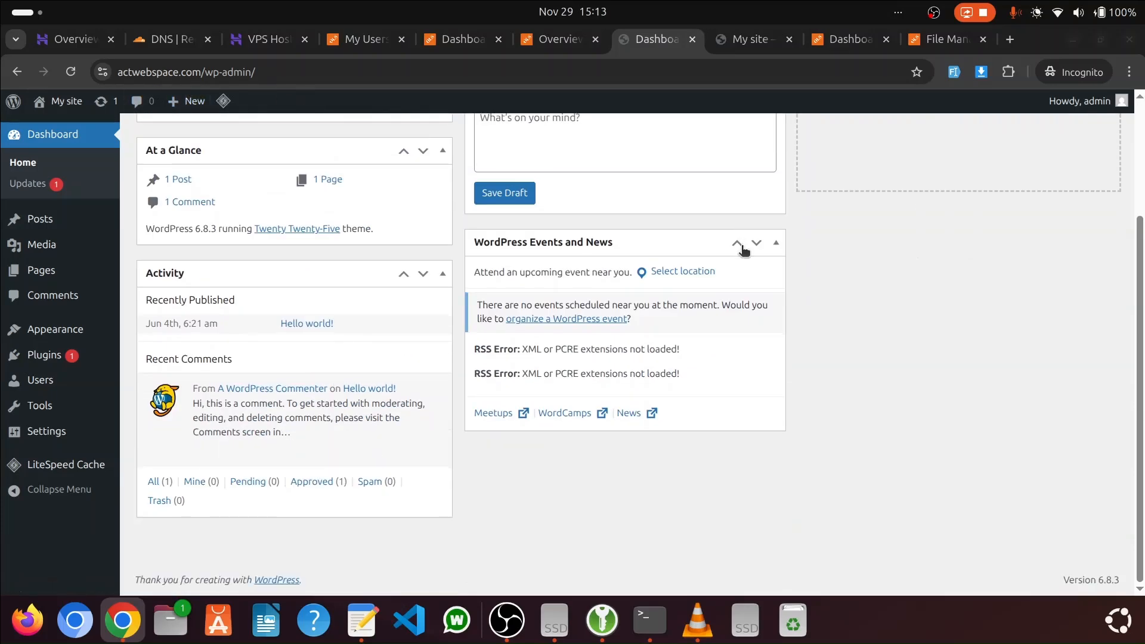